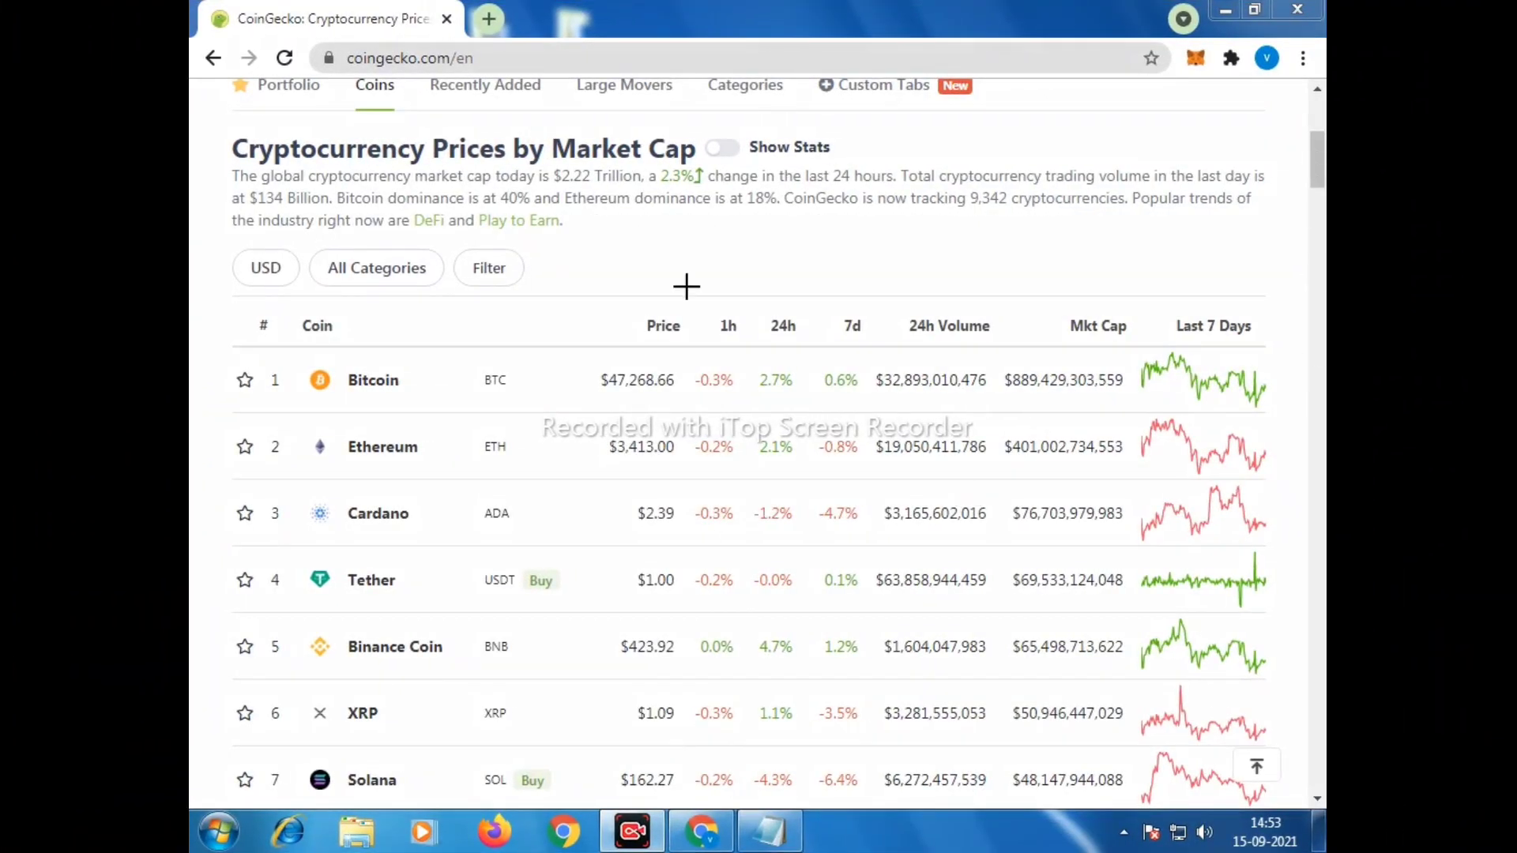
left_click_drag(586, 355, 697, 408)
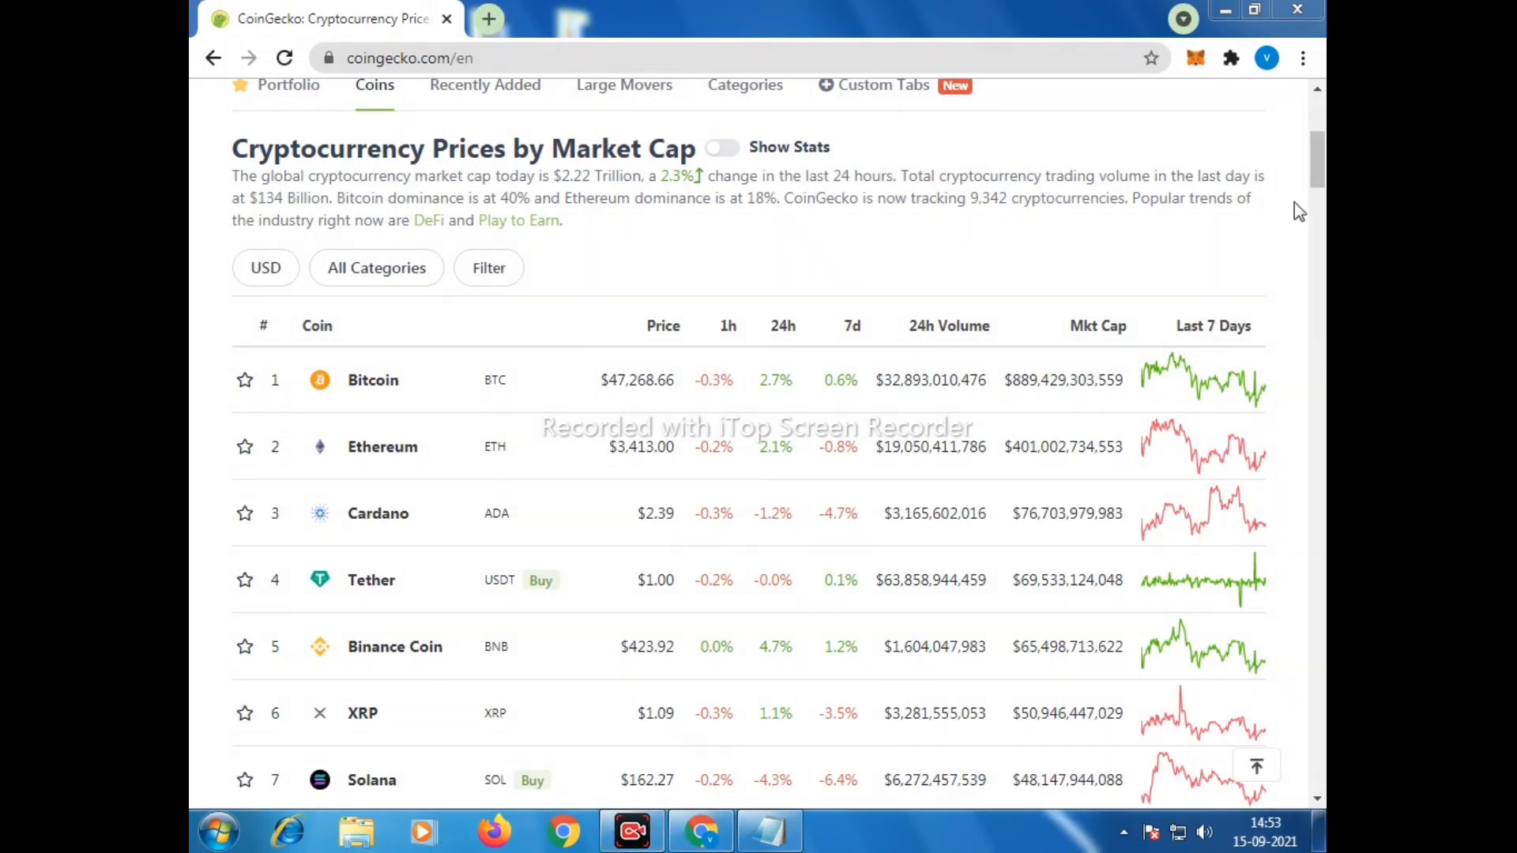
left_click_drag(1319, 180, 1321, 160)
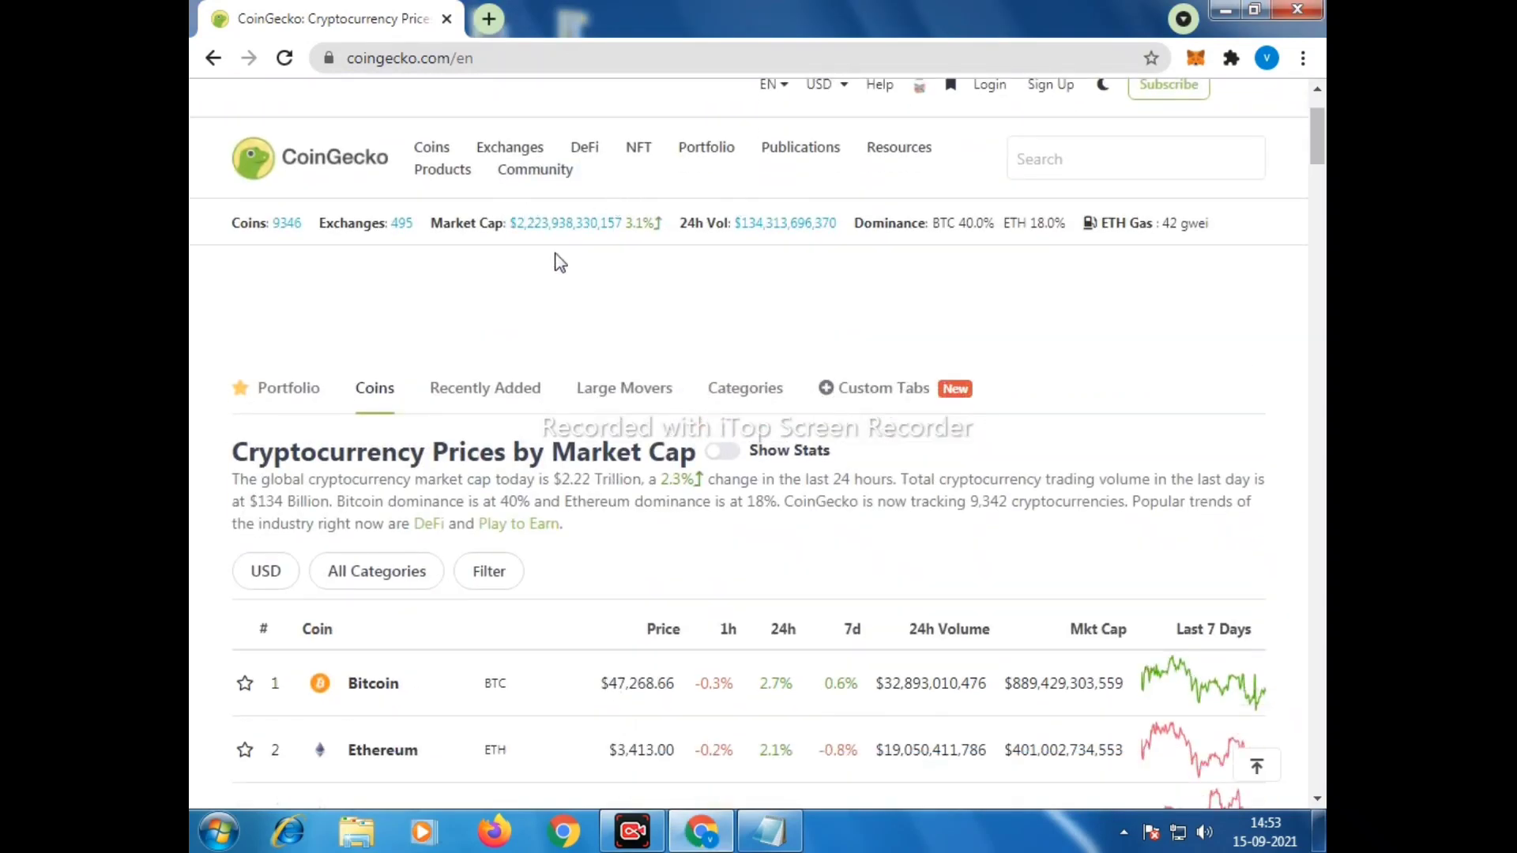
left_click(488, 19)
left_click(770, 831)
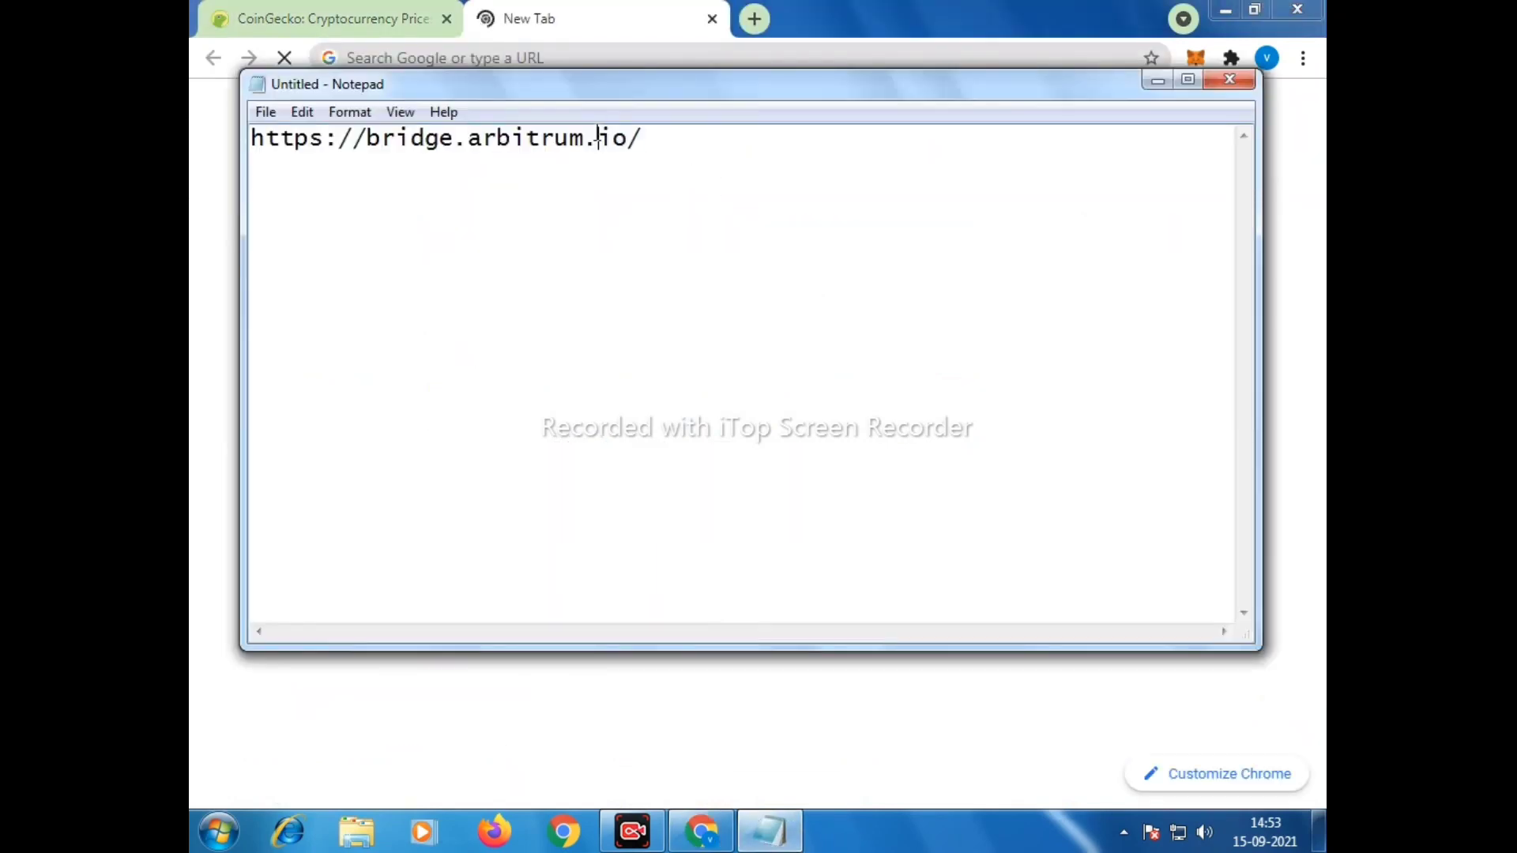
double_click(597, 132)
key("ctrl+c")
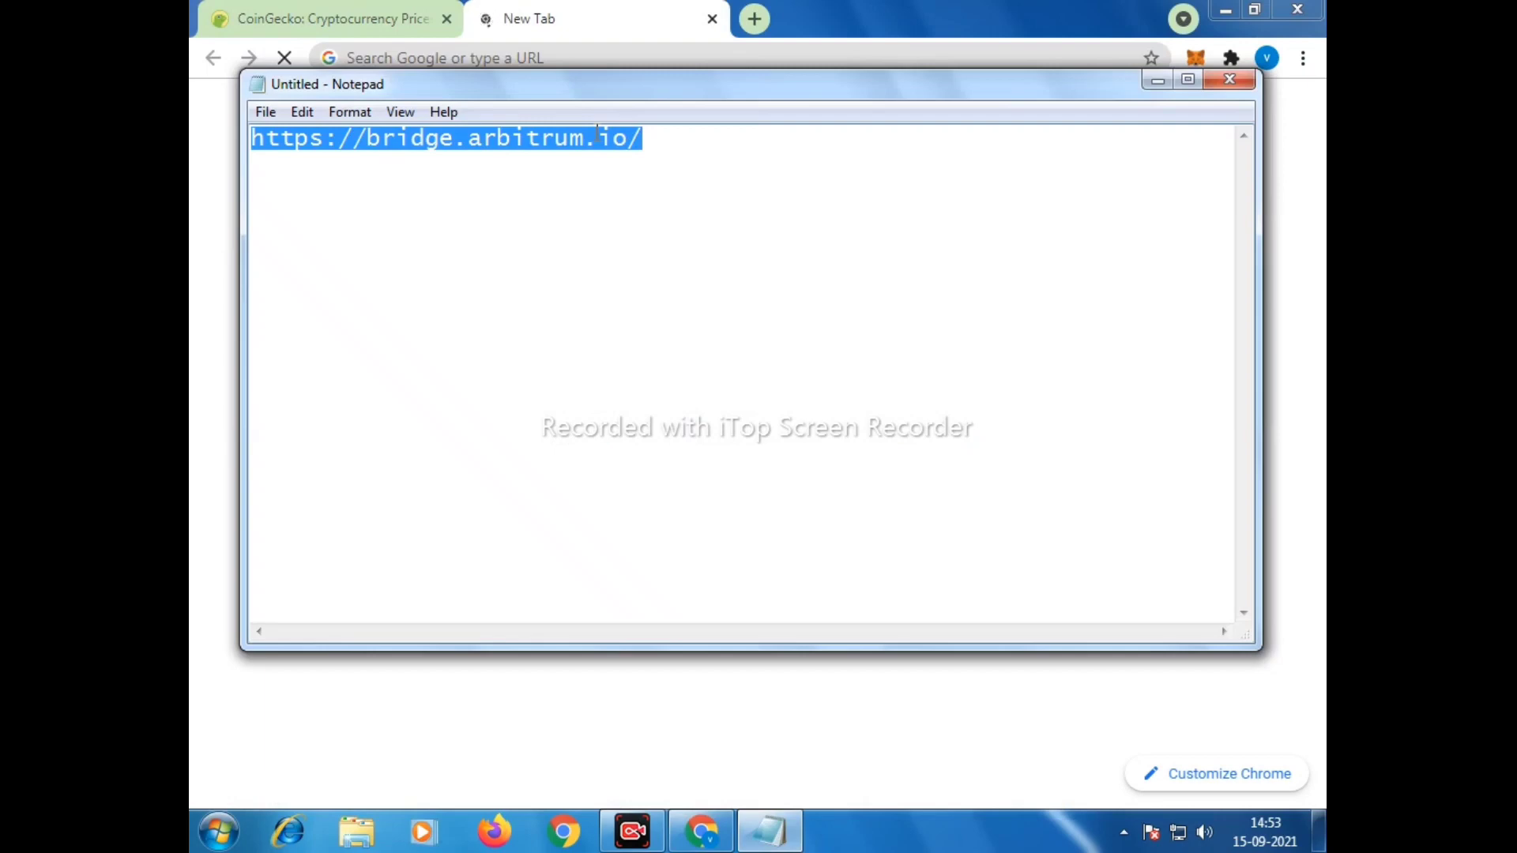
key("alt+Tab")
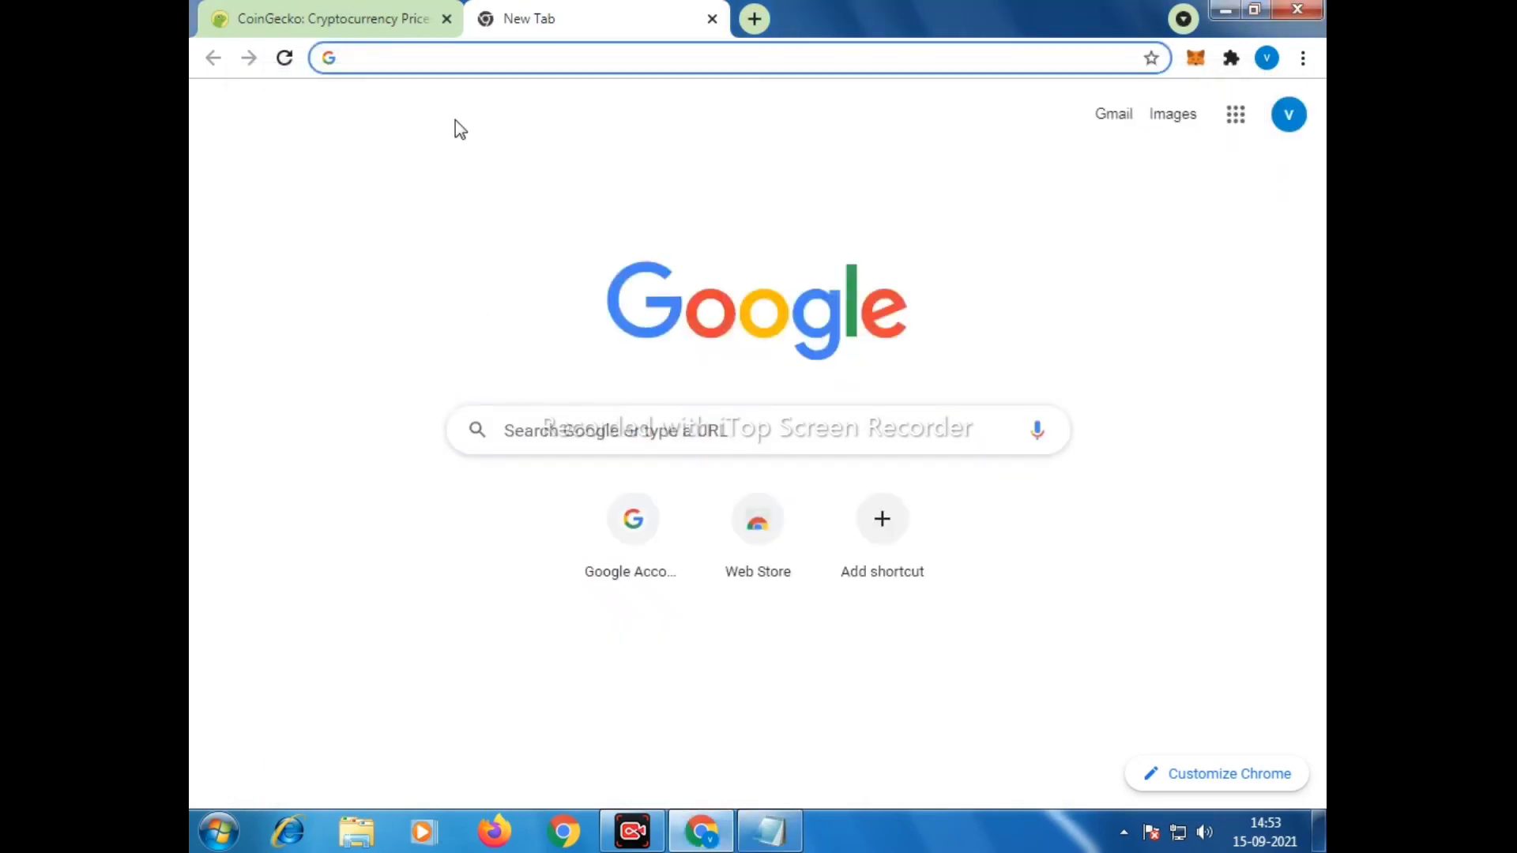
key("ctrl+v")
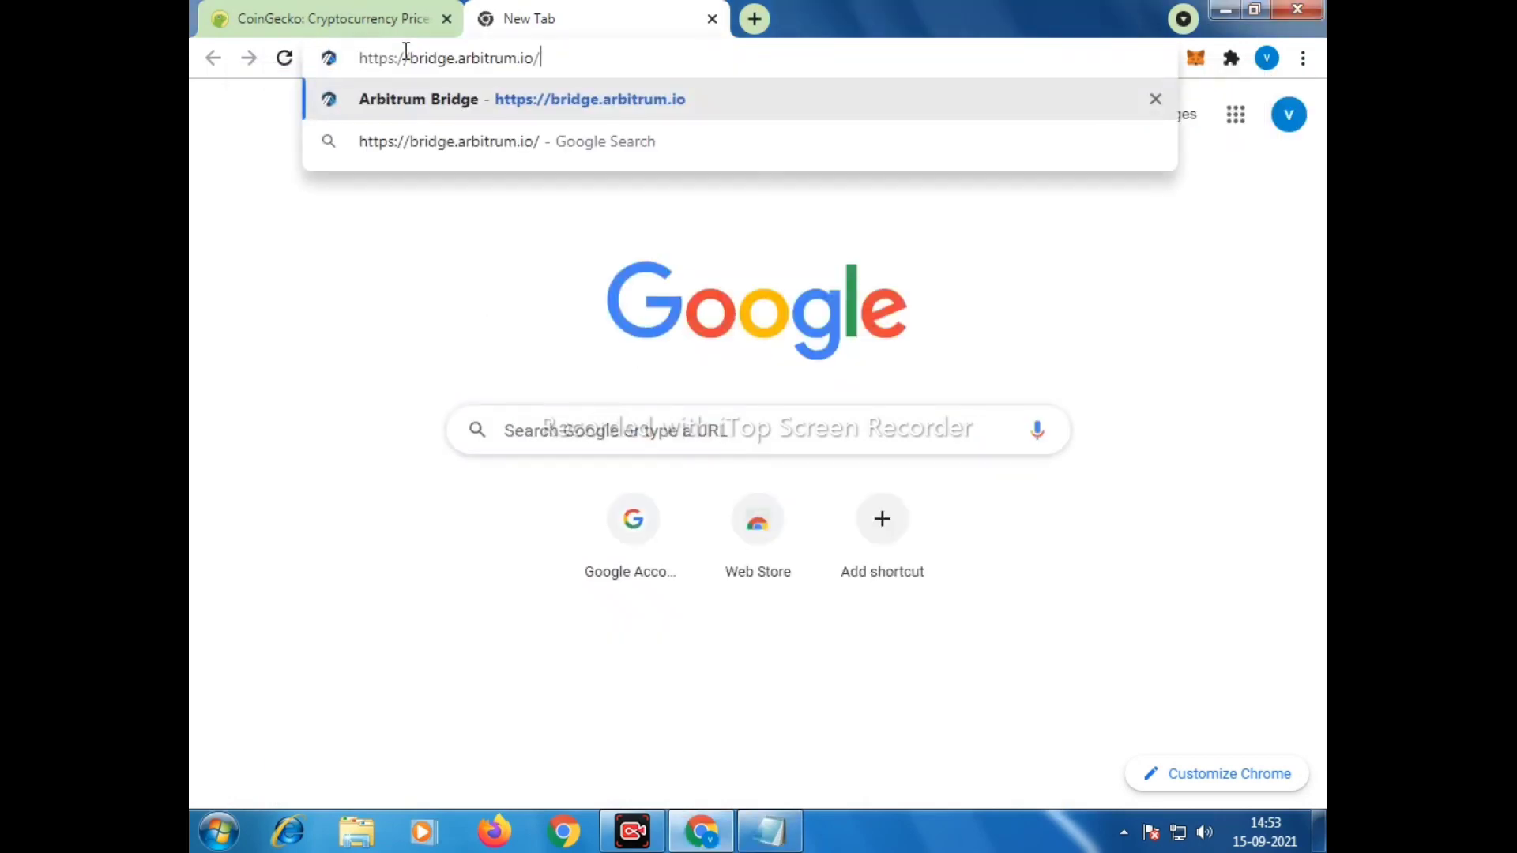
key("Return")
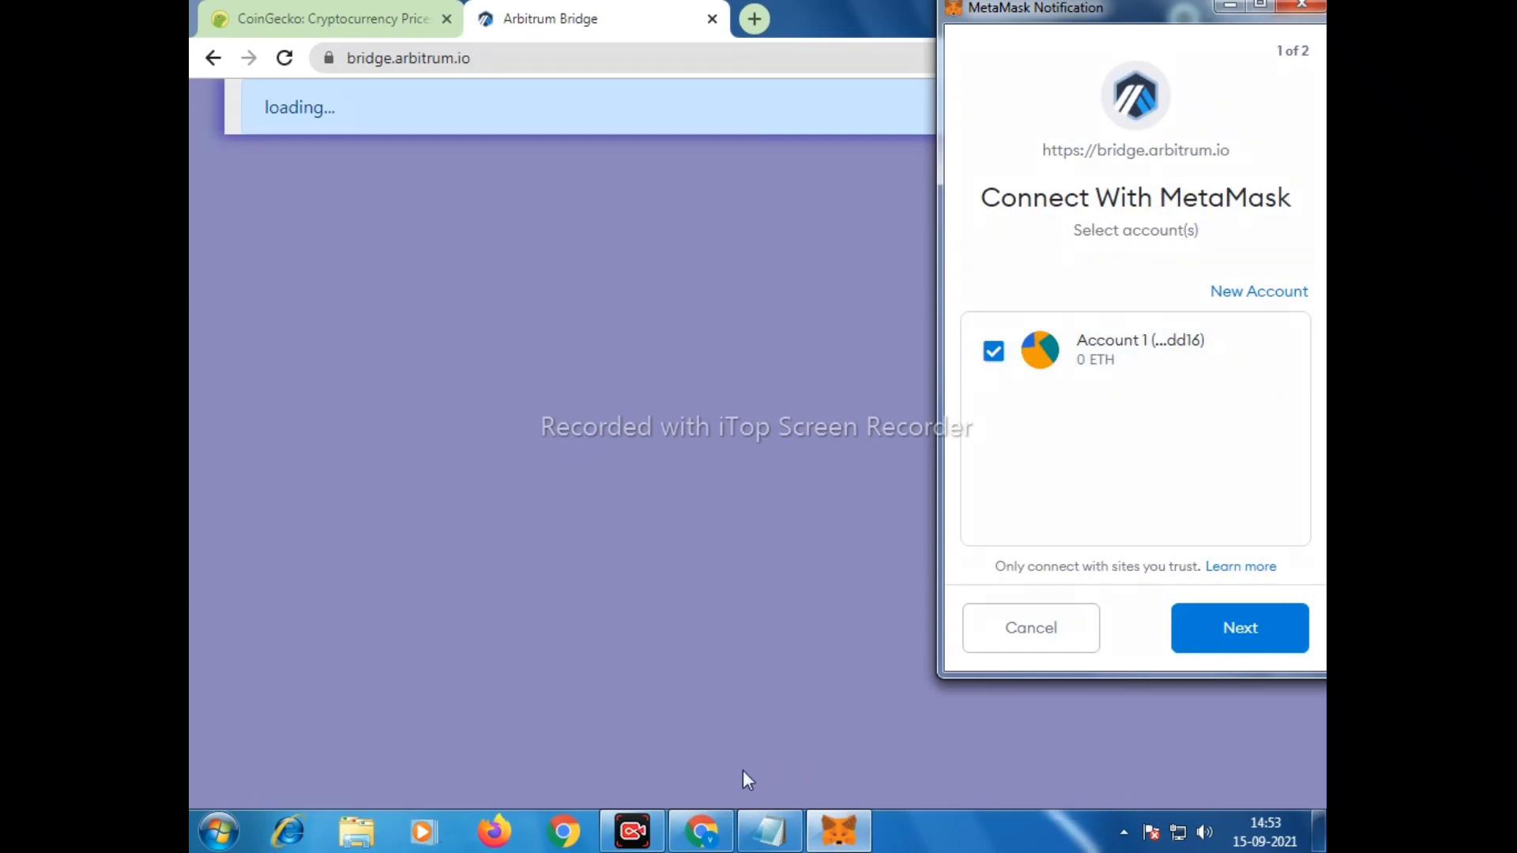
Connect MetaMask Account 1 to the Arbitrum bridge site, allowing it to view the account address
left_click_drag(1154, 589, 1317, 663)
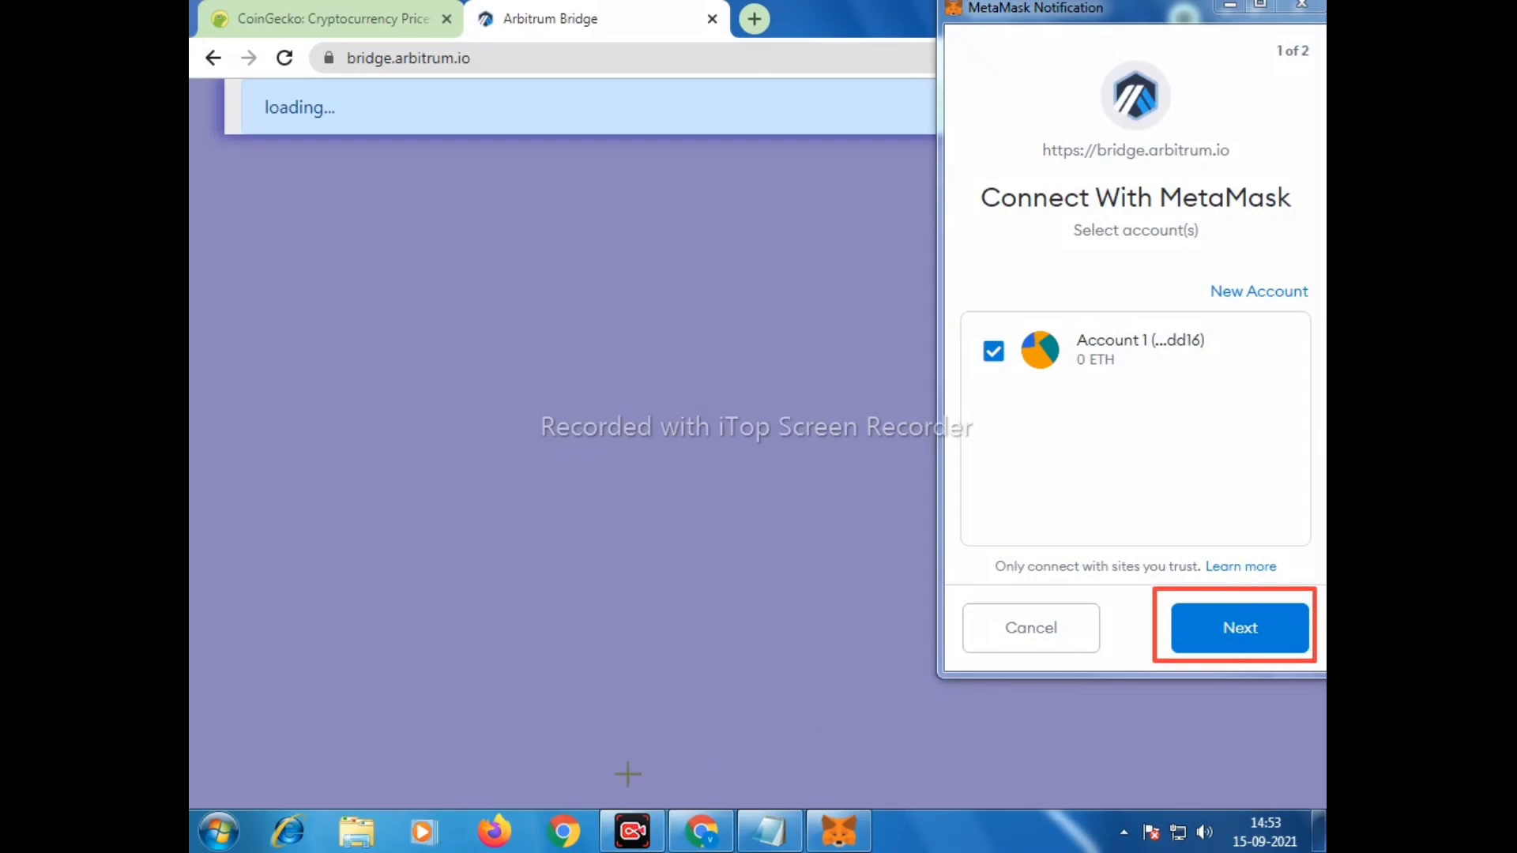
left_click(1227, 637)
left_click(1227, 637)
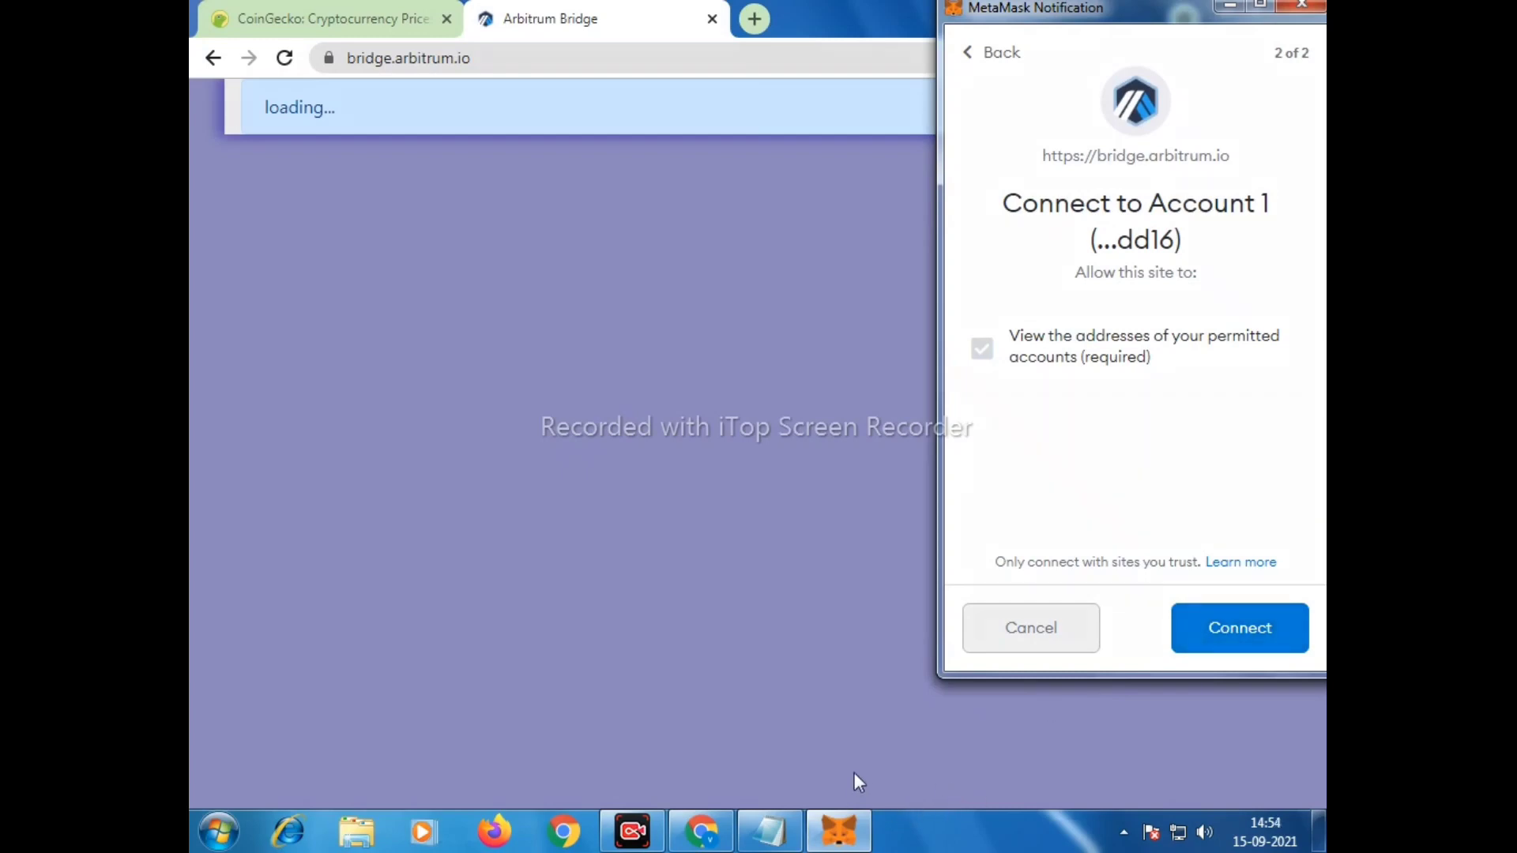
mouse_move(1147, 581)
left_mouse_down()
mouse_move(1216, 664)
mouse_move(1318, 664)
left_mouse_up()
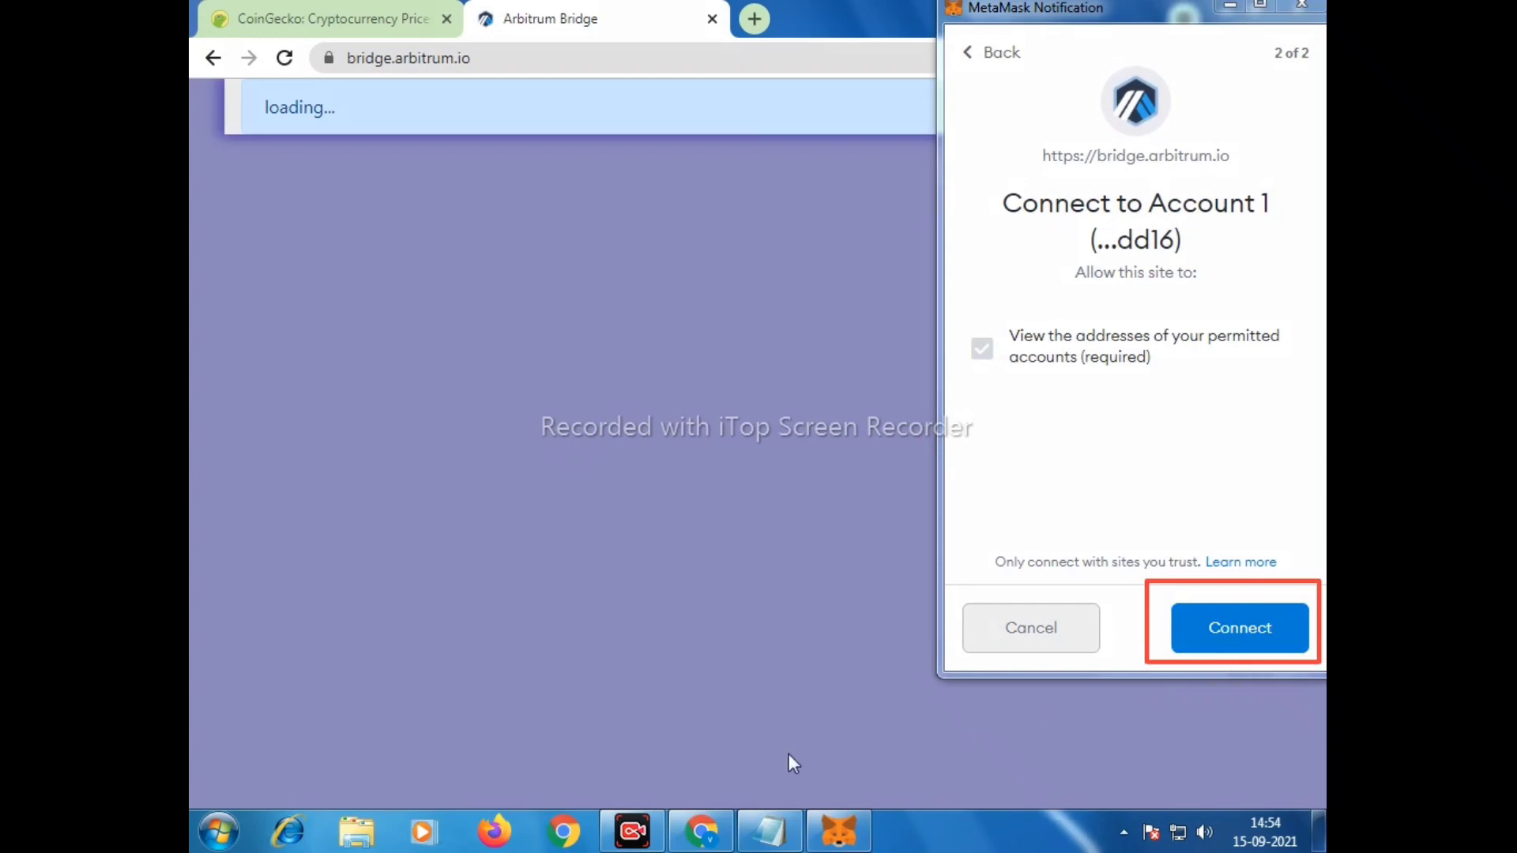
left_click(1215, 631)
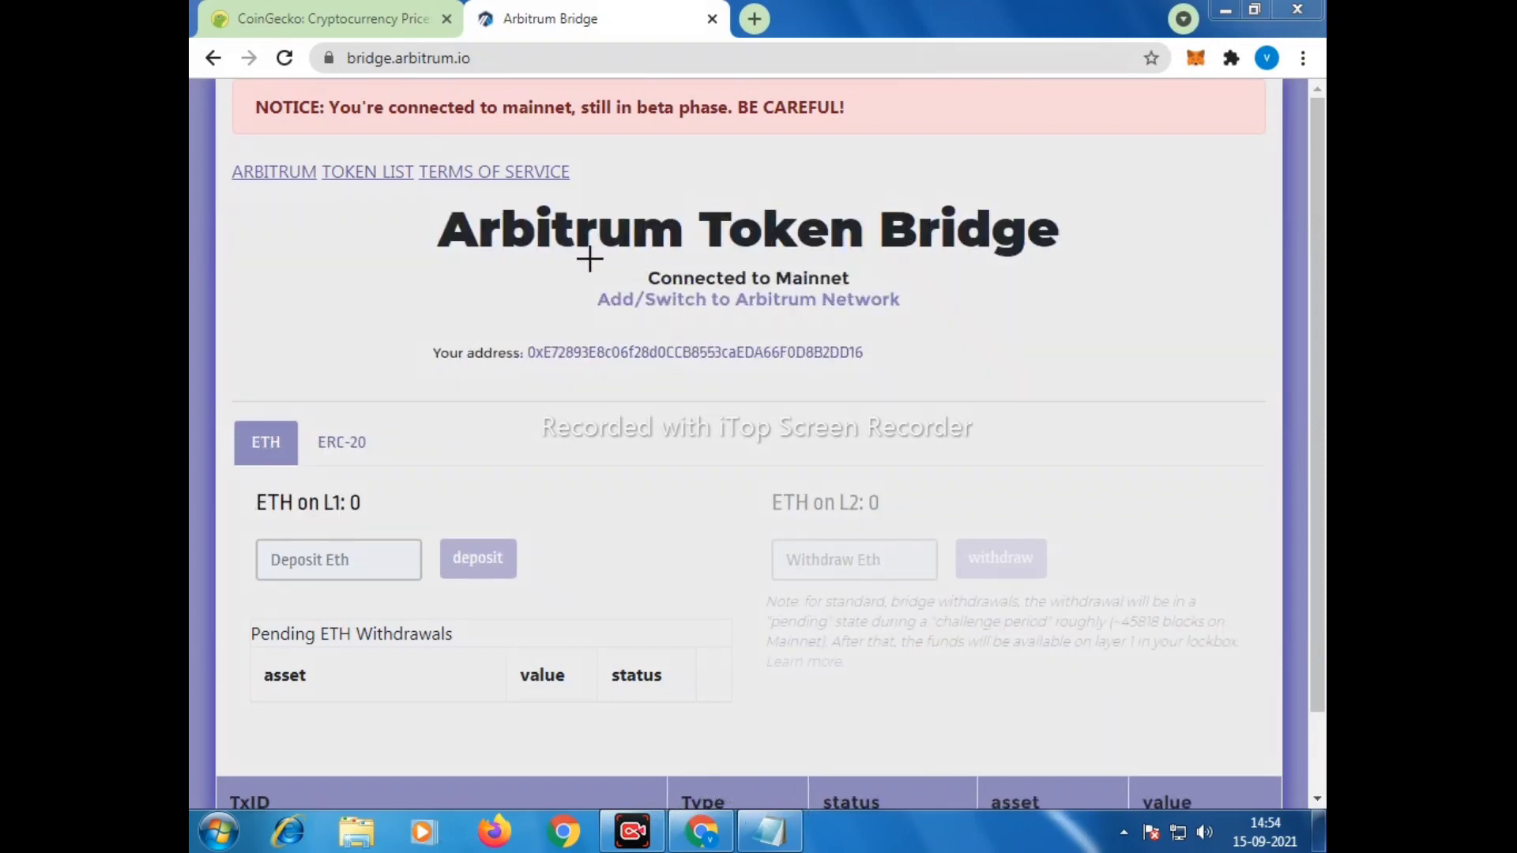
mouse_move(415, 196)
left_mouse_down()
mouse_move(604, 340)
mouse_move(1104, 319)
left_mouse_up()
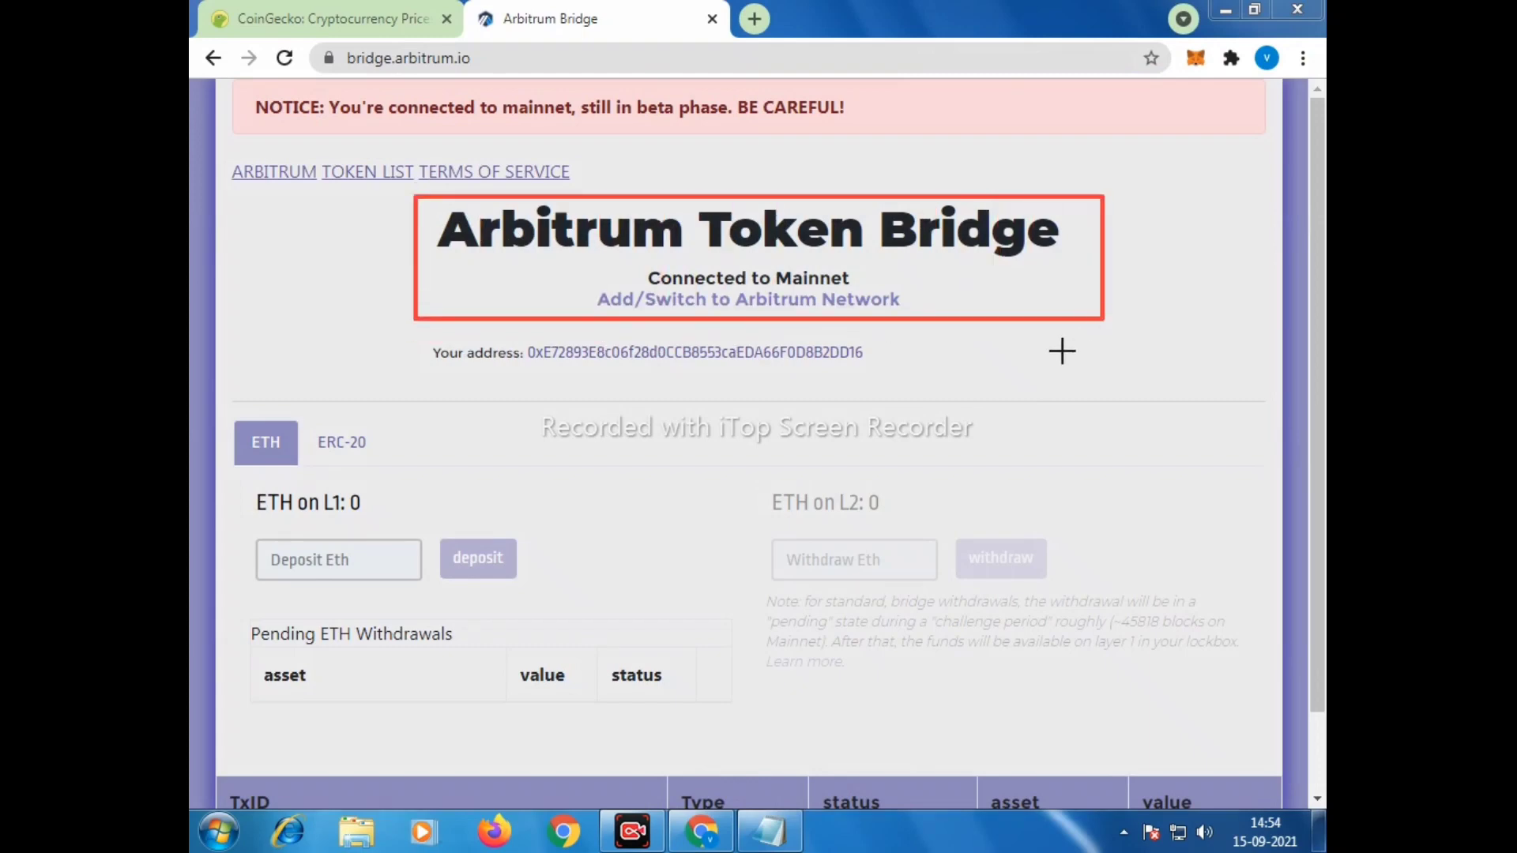
mouse_move(418, 330)
left_mouse_down()
mouse_move(461, 363)
mouse_move(897, 381)
left_mouse_up()
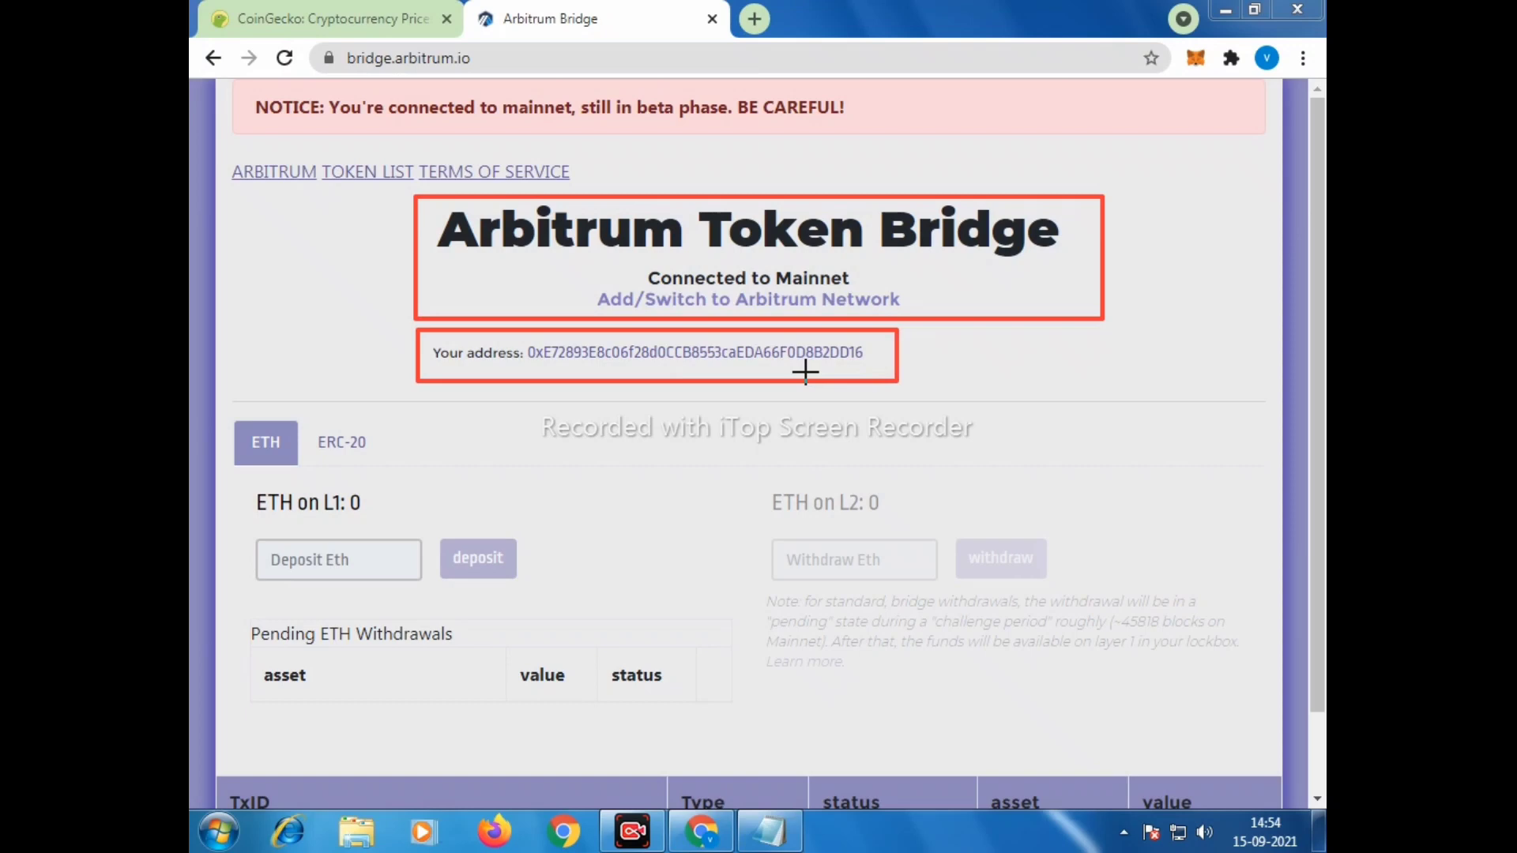
left_click(646, 780)
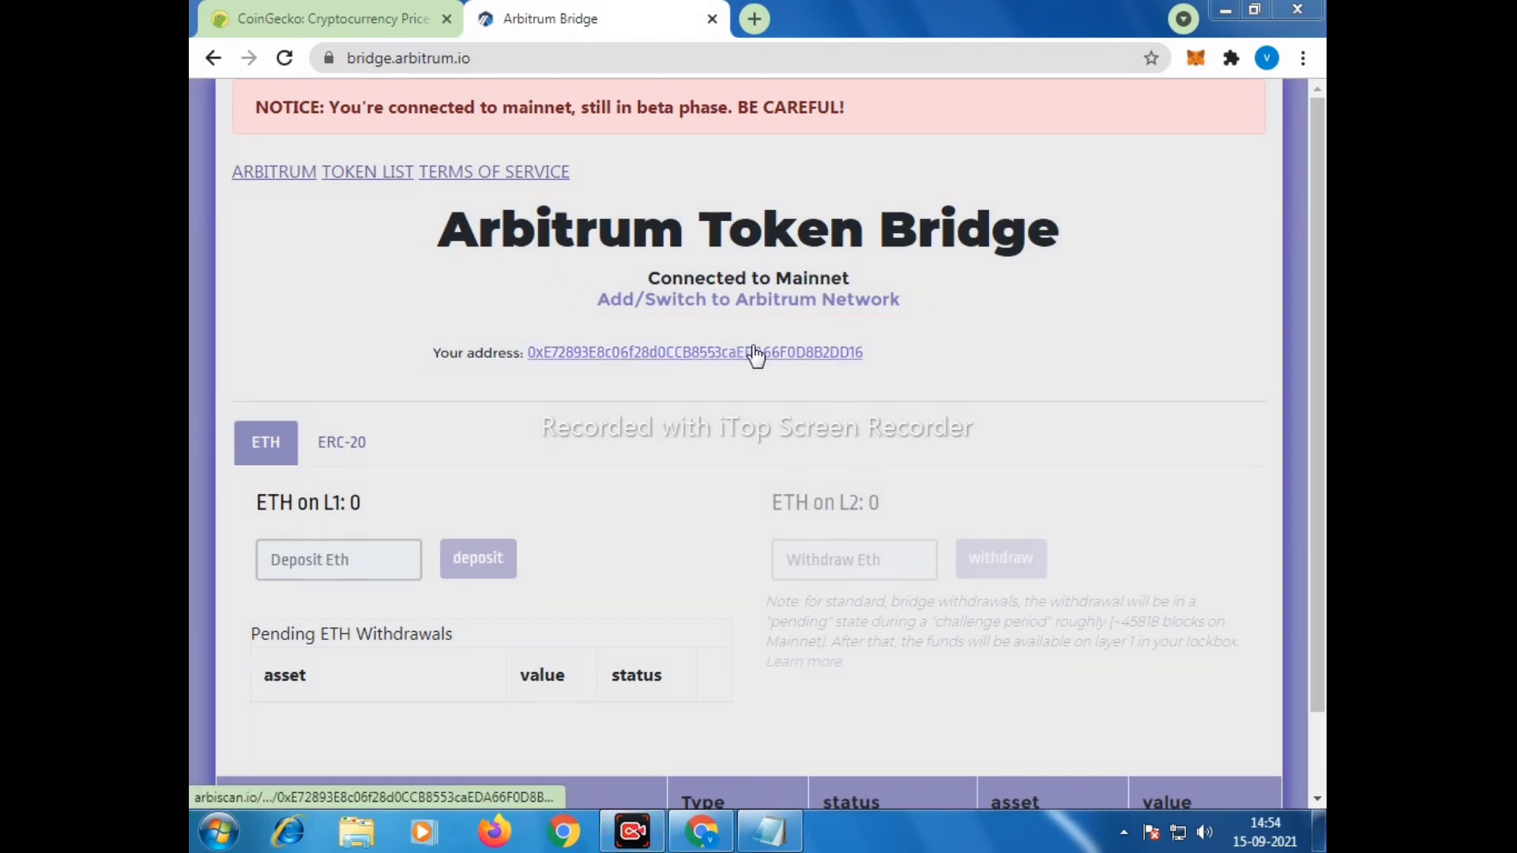
Copy the connected wallet's address from the bridge page
left_click_drag(869, 353, 531, 352)
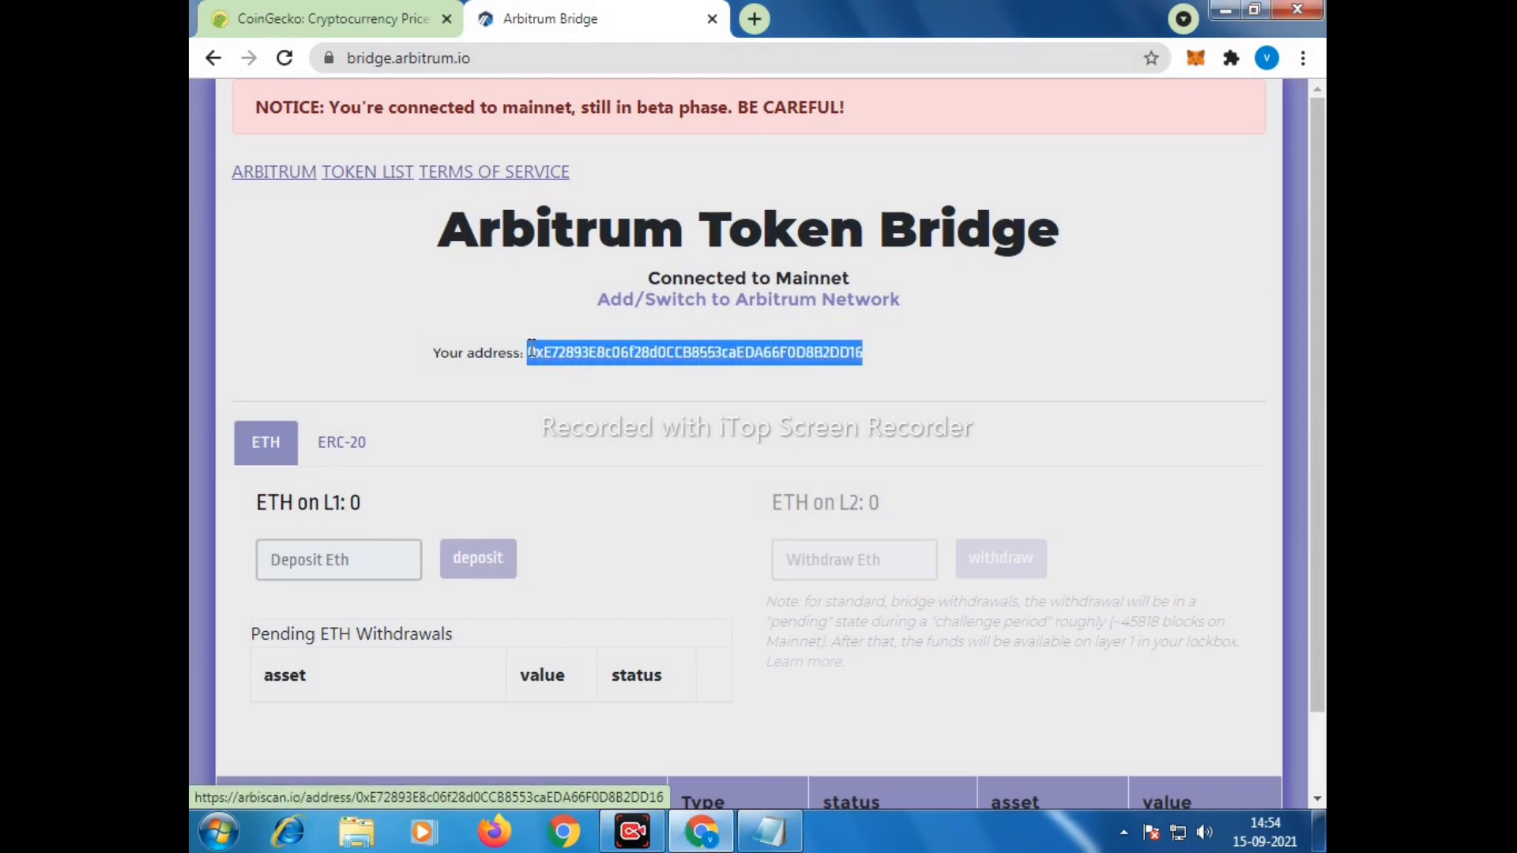
right_click(588, 352)
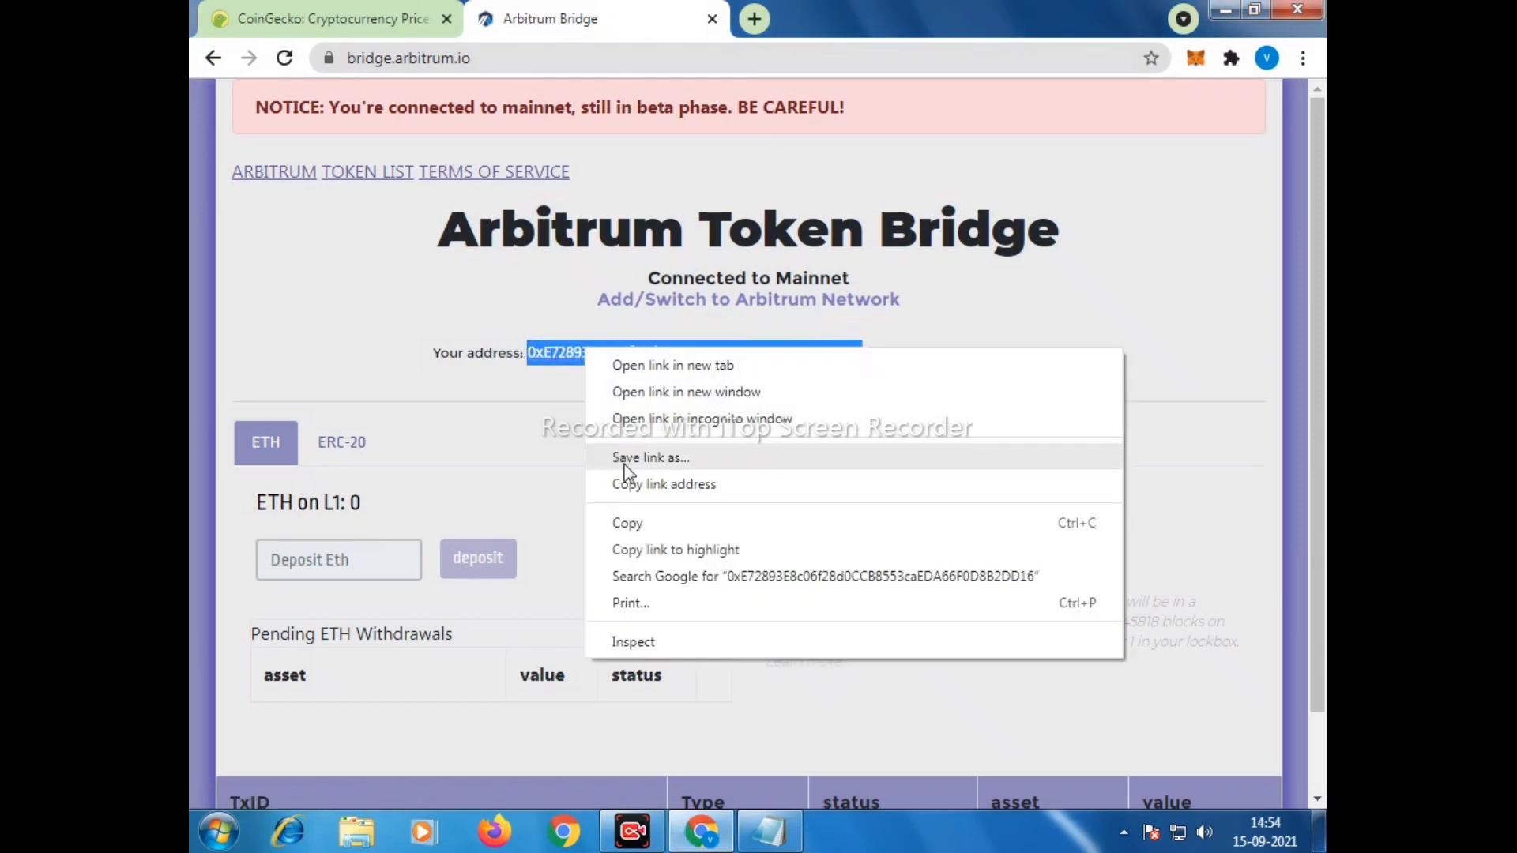
left_click(637, 524)
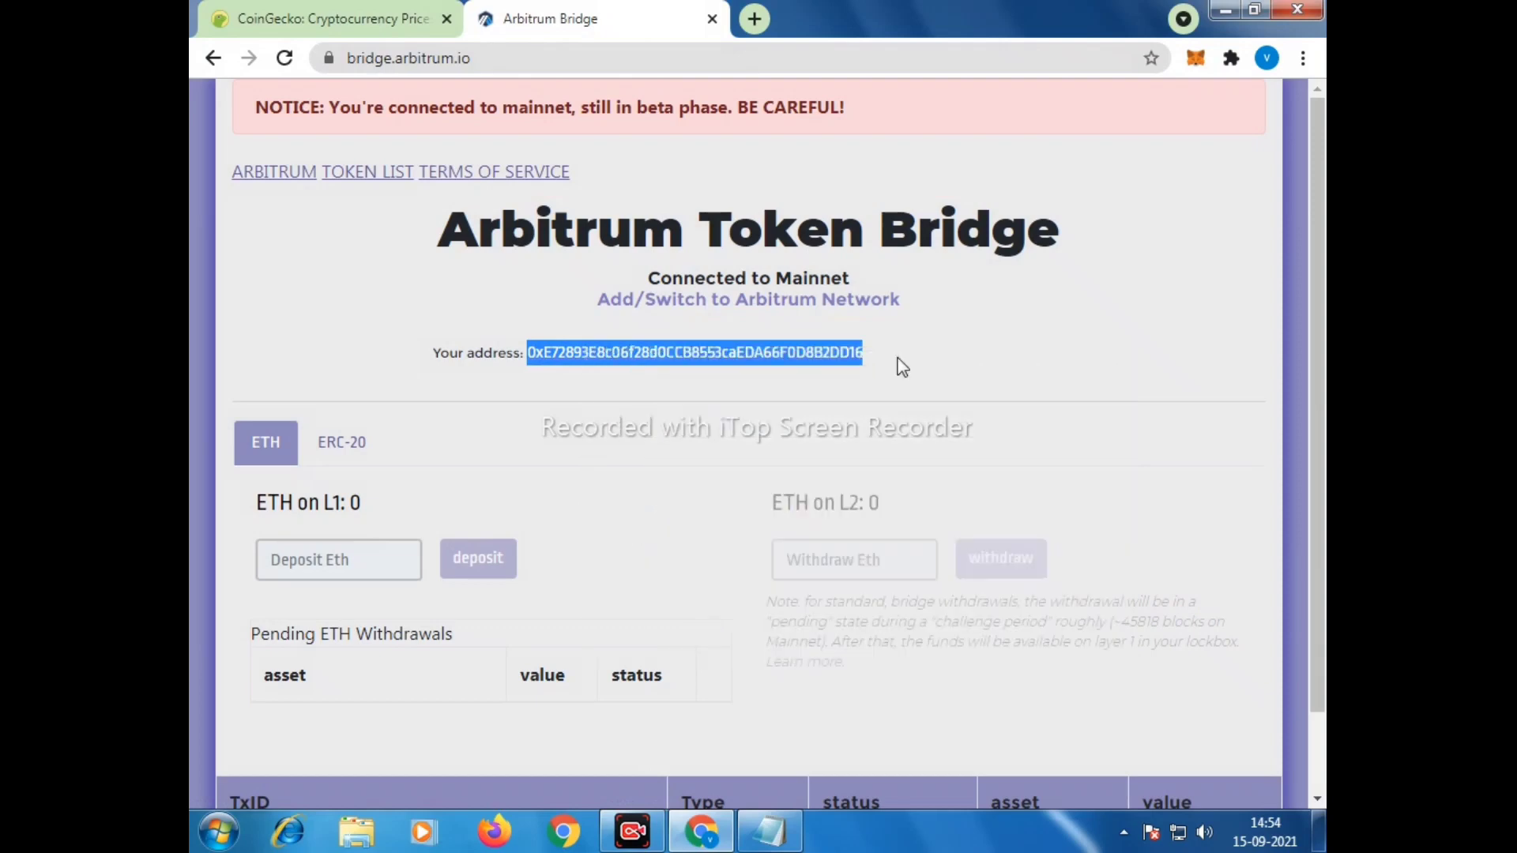
left_click(990, 352)
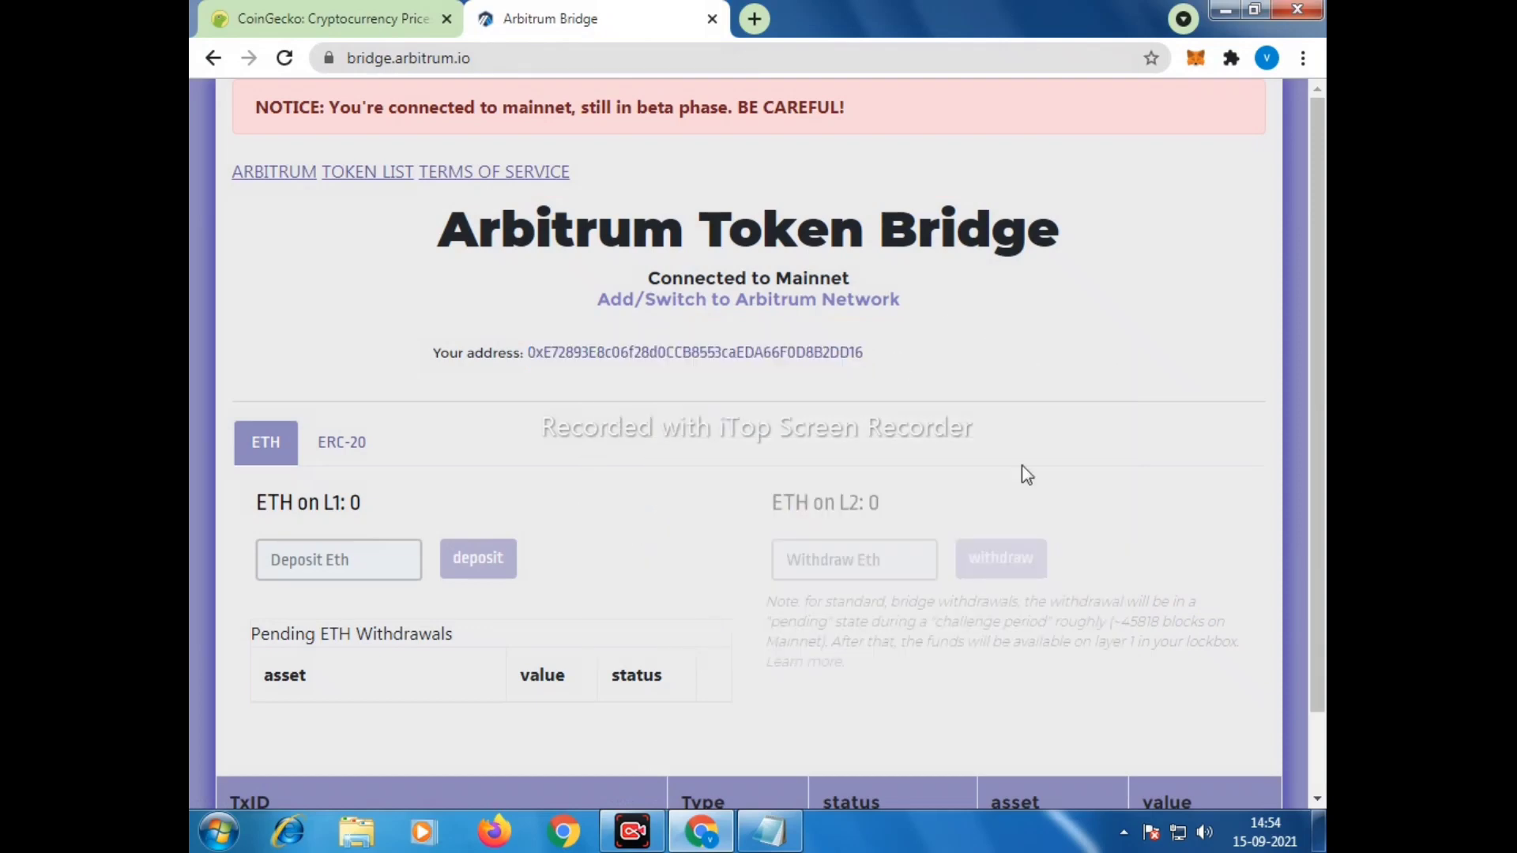
Examine the bridge's transaction list and the ETH balances on L1 and L2
mouse_move(1054, 765)
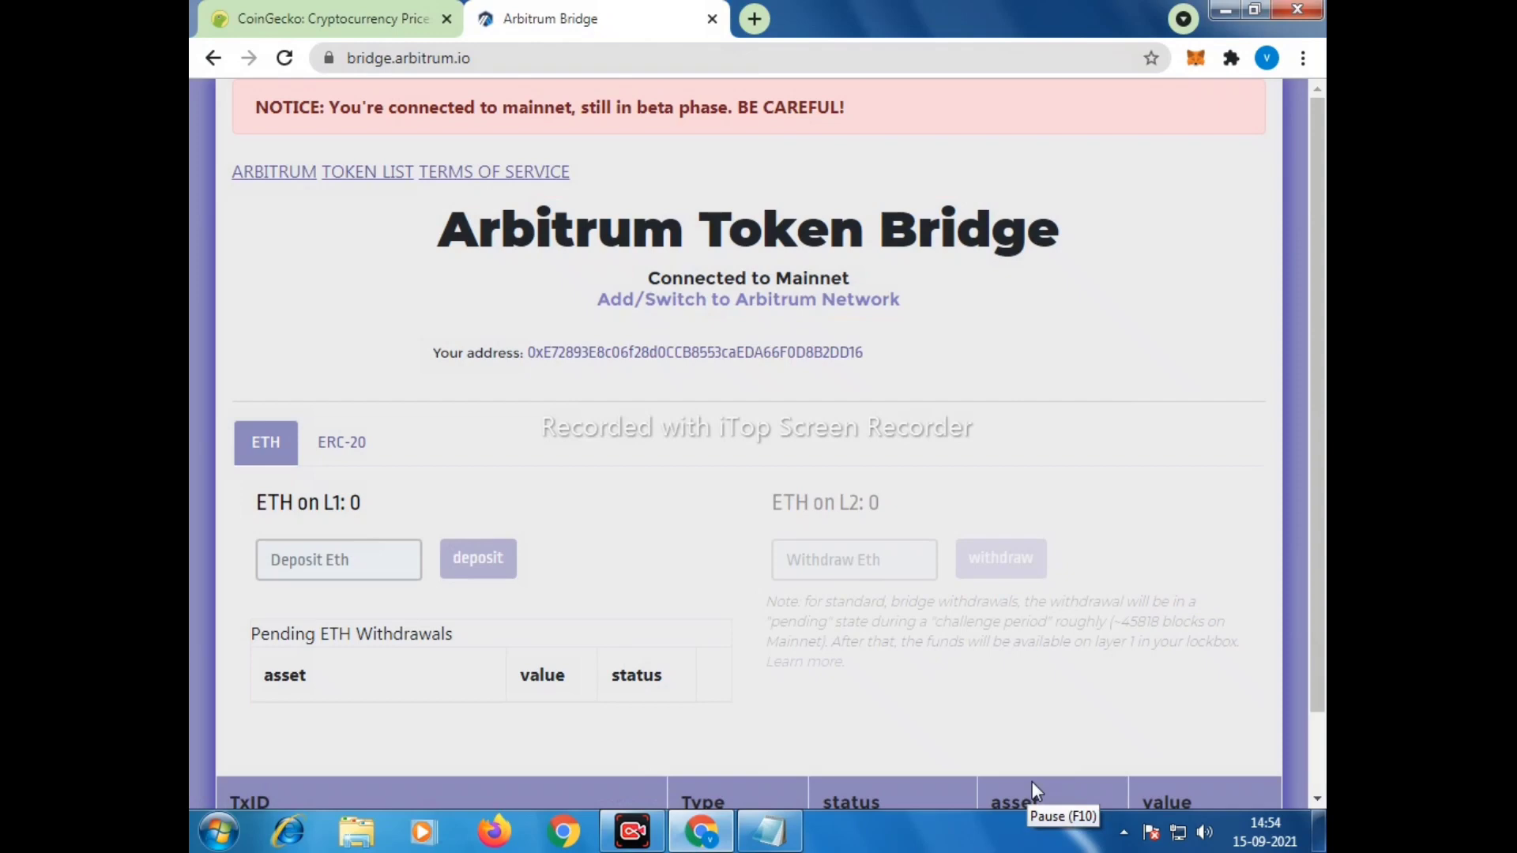
scroll(1205, 441, "down", 1)
mouse_move(1208, 448)
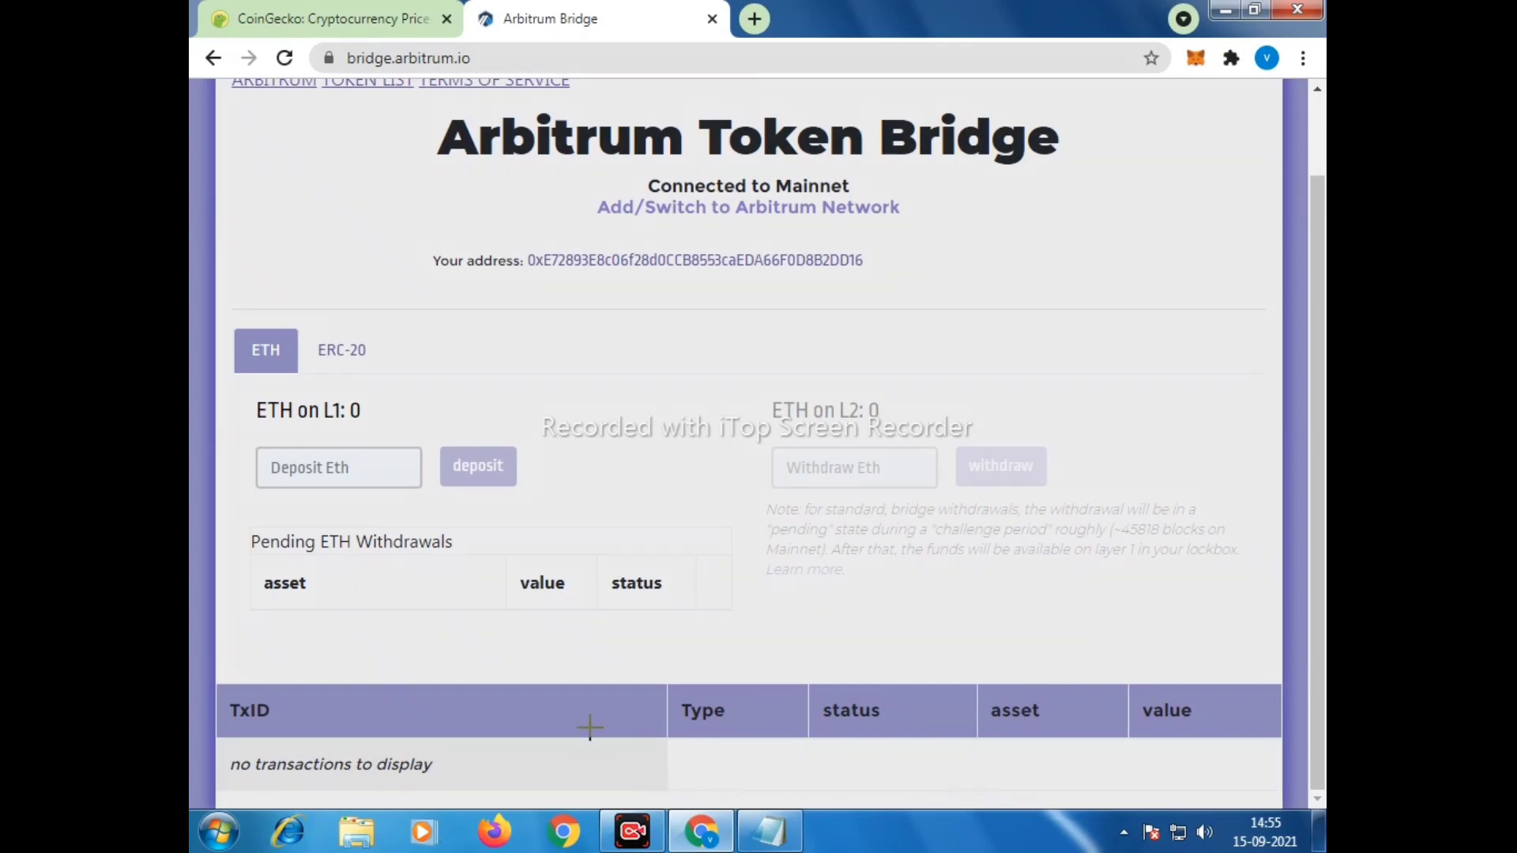
mouse_move(226, 734)
left_mouse_down()
mouse_move(237, 753)
mouse_move(386, 771)
mouse_move(642, 782)
left_mouse_up()
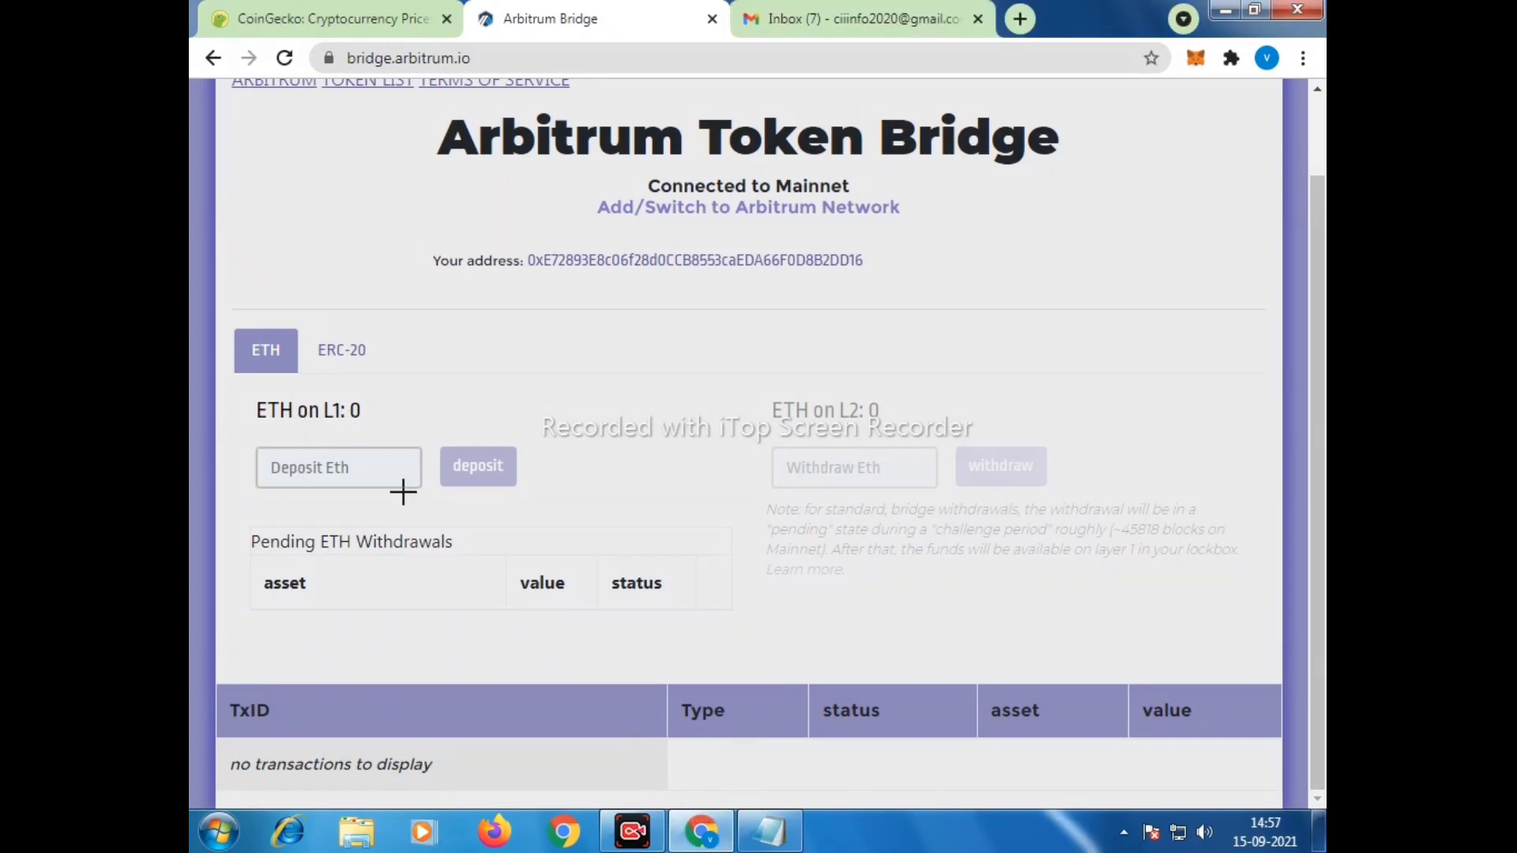
mouse_move(250, 389)
left_mouse_down()
mouse_move(341, 429)
mouse_move(389, 429)
left_mouse_up()
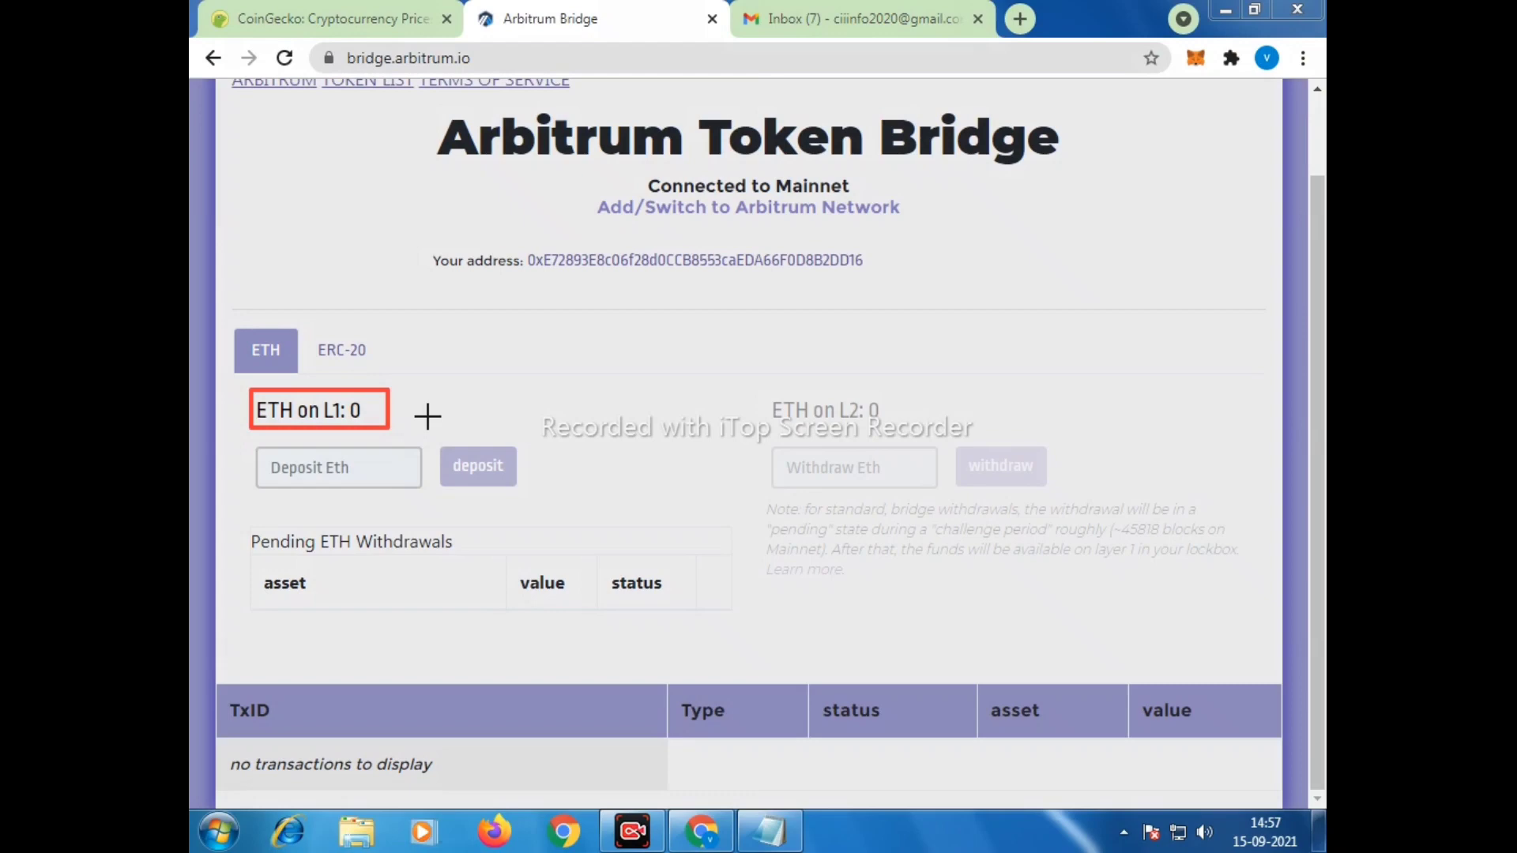
mouse_move(762, 390)
left_mouse_down()
mouse_move(791, 431)
mouse_move(901, 430)
left_mouse_up()
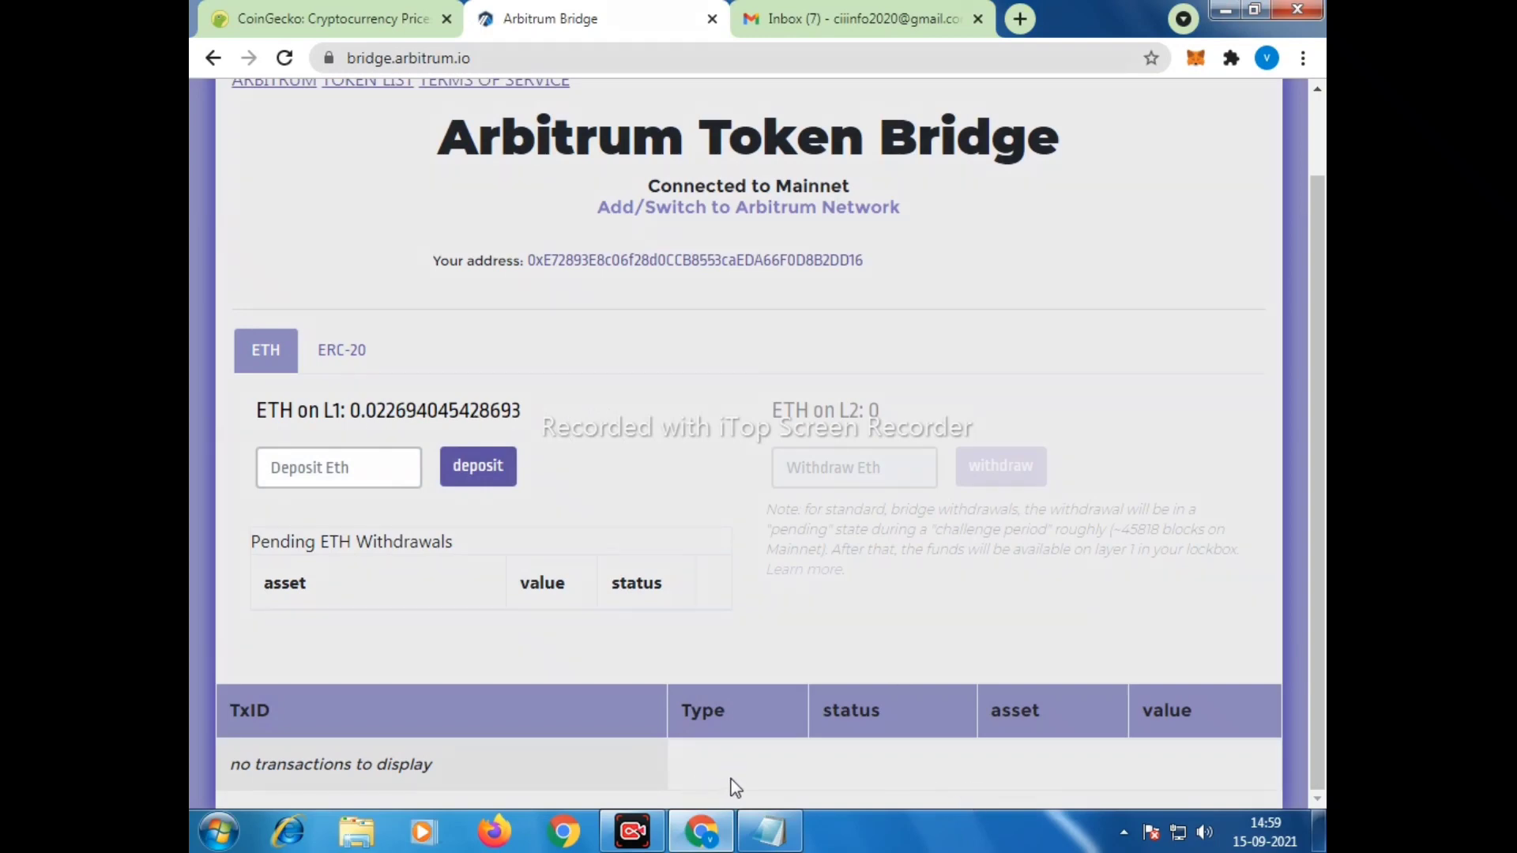
mouse_move(349, 389)
left_mouse_down()
mouse_move(367, 415)
mouse_move(528, 436)
left_mouse_up()
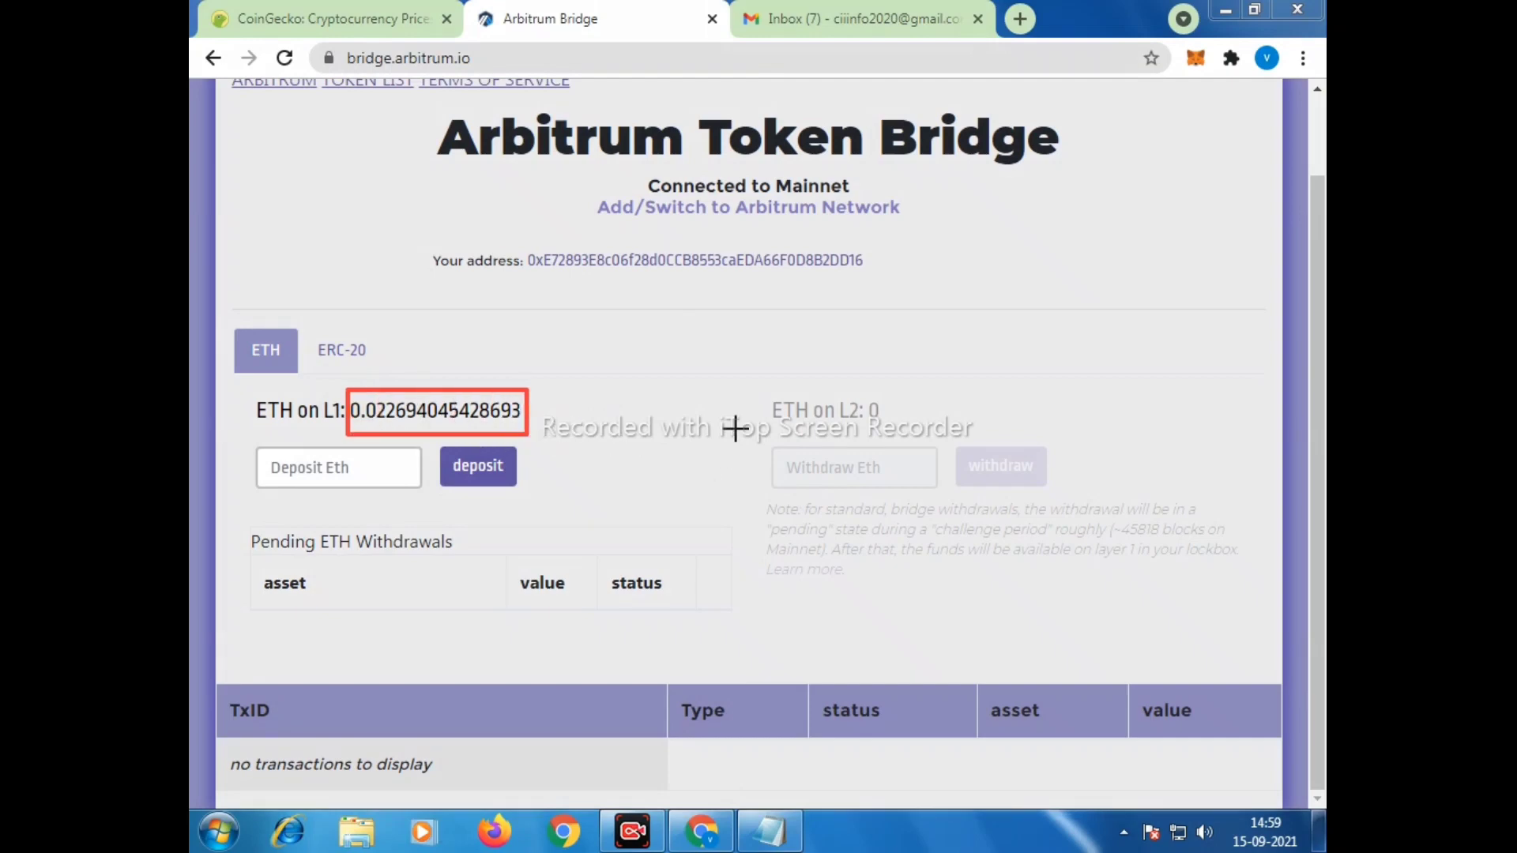
mouse_move(762, 388)
left_mouse_down()
mouse_move(867, 435)
mouse_move(923, 435)
left_mouse_up()
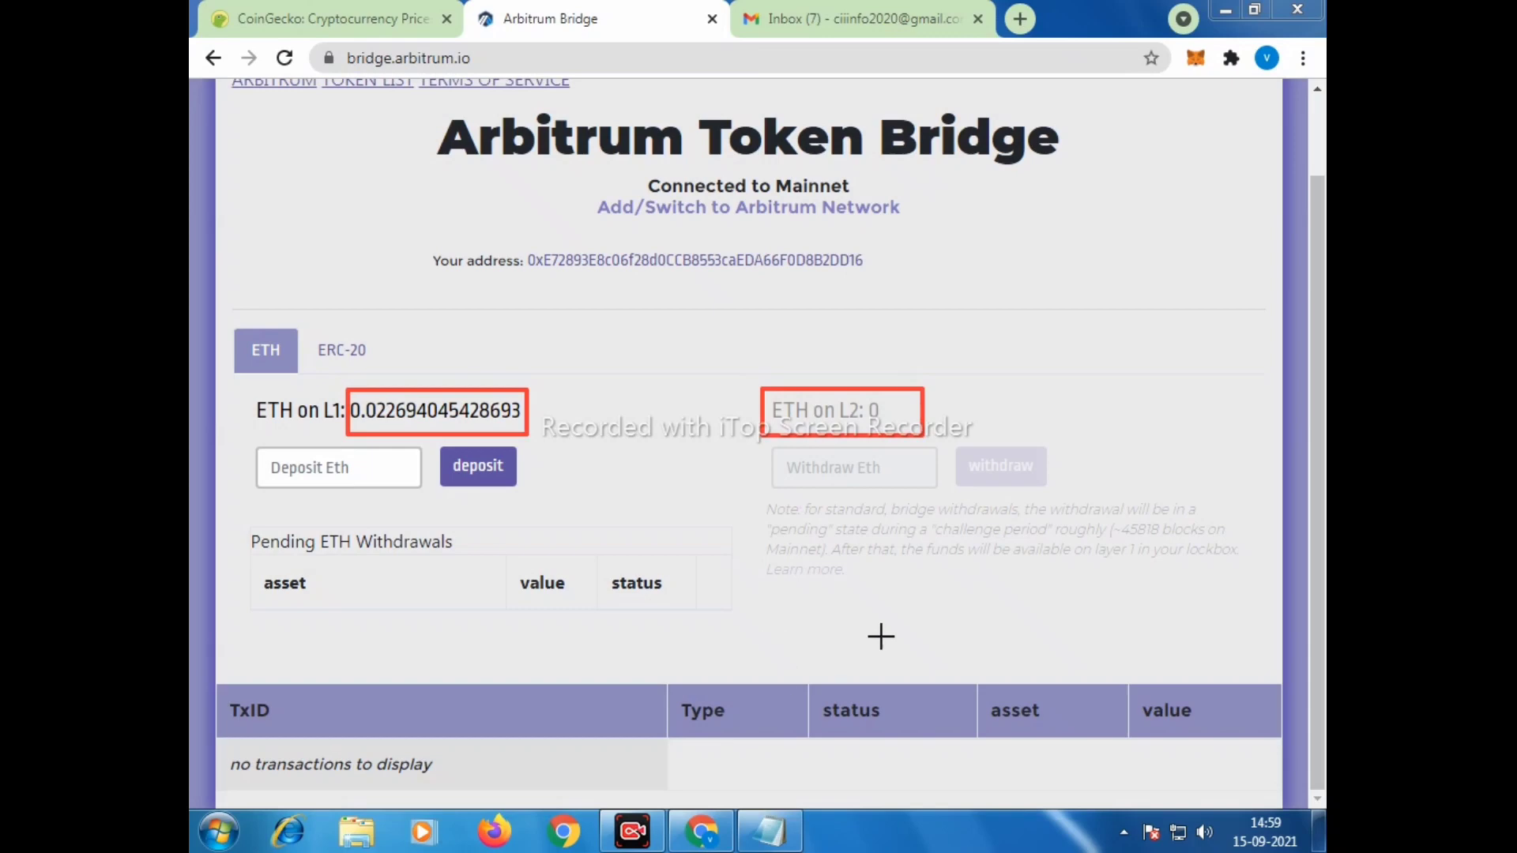
key("Escape")
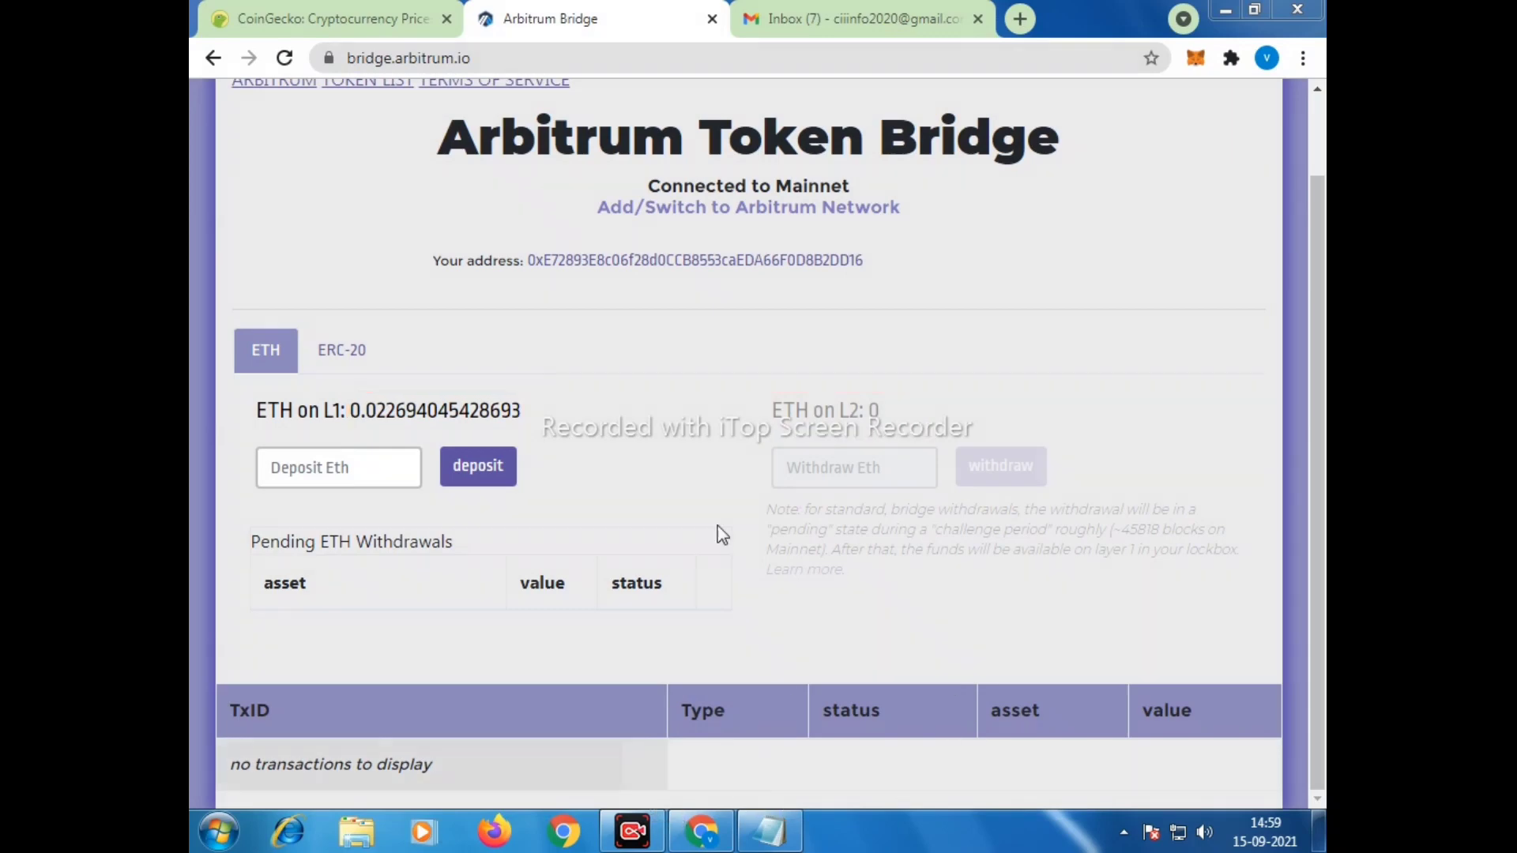
Try to deposit 0.022 ETH from L1 into Arbitrum, then reject the MetaMask transaction request
left_click(316, 470)
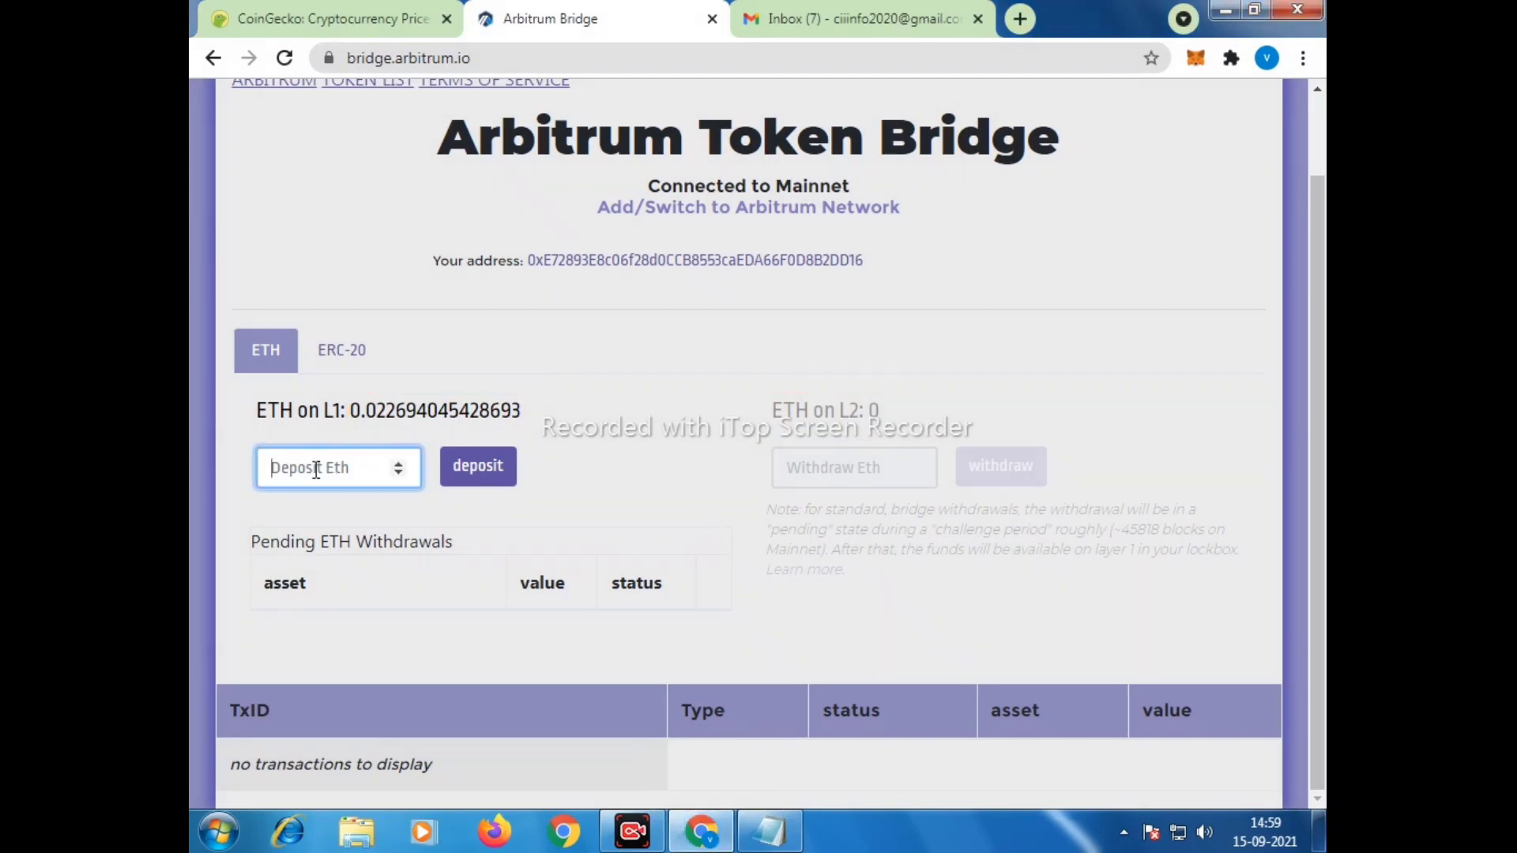
type("0")
left_click(490, 468)
left_click(490, 472)
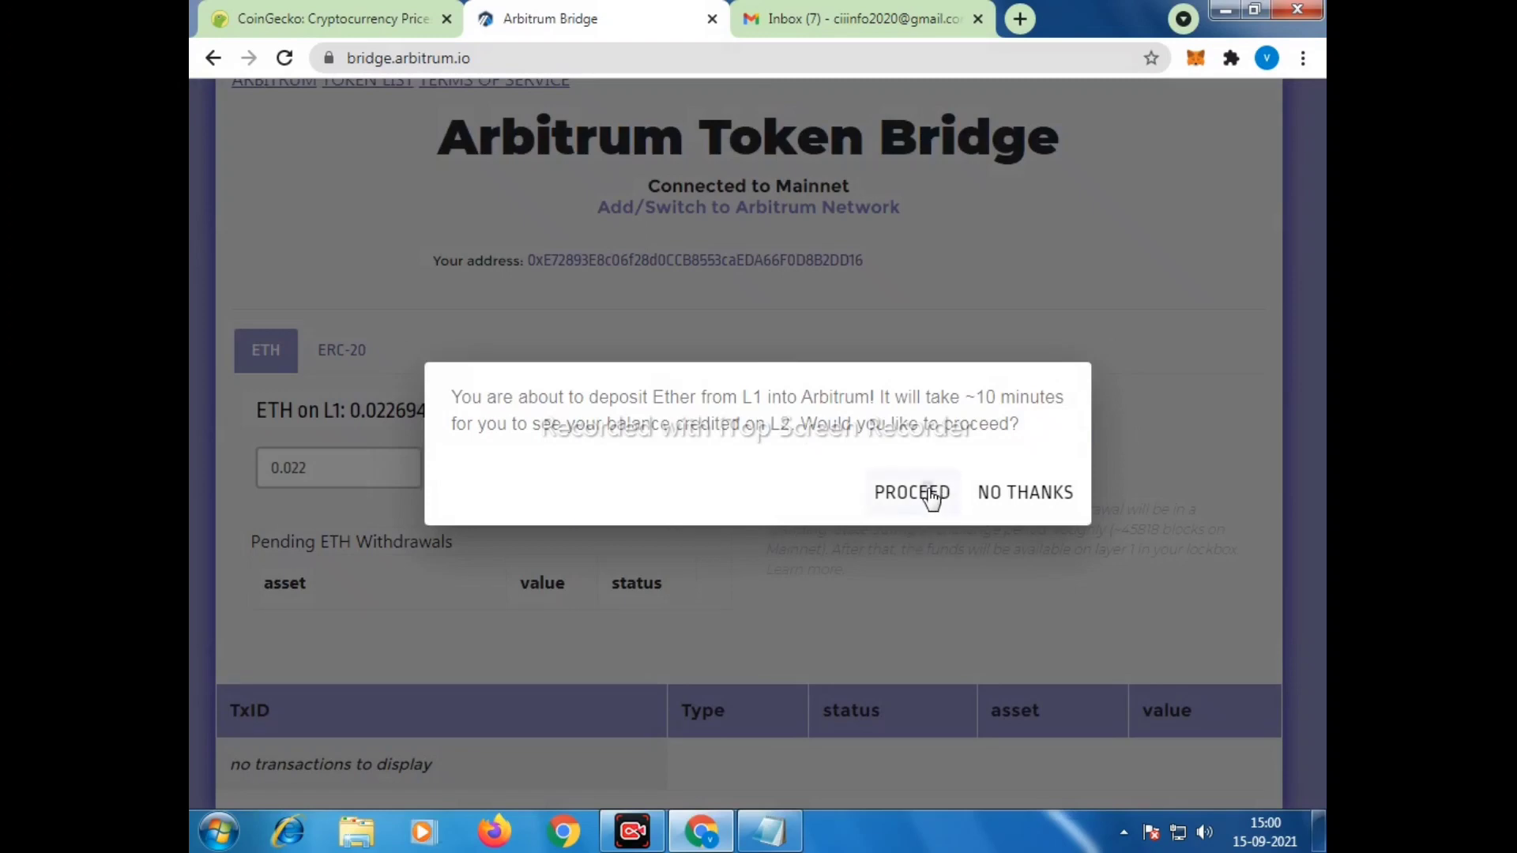
left_click(931, 497)
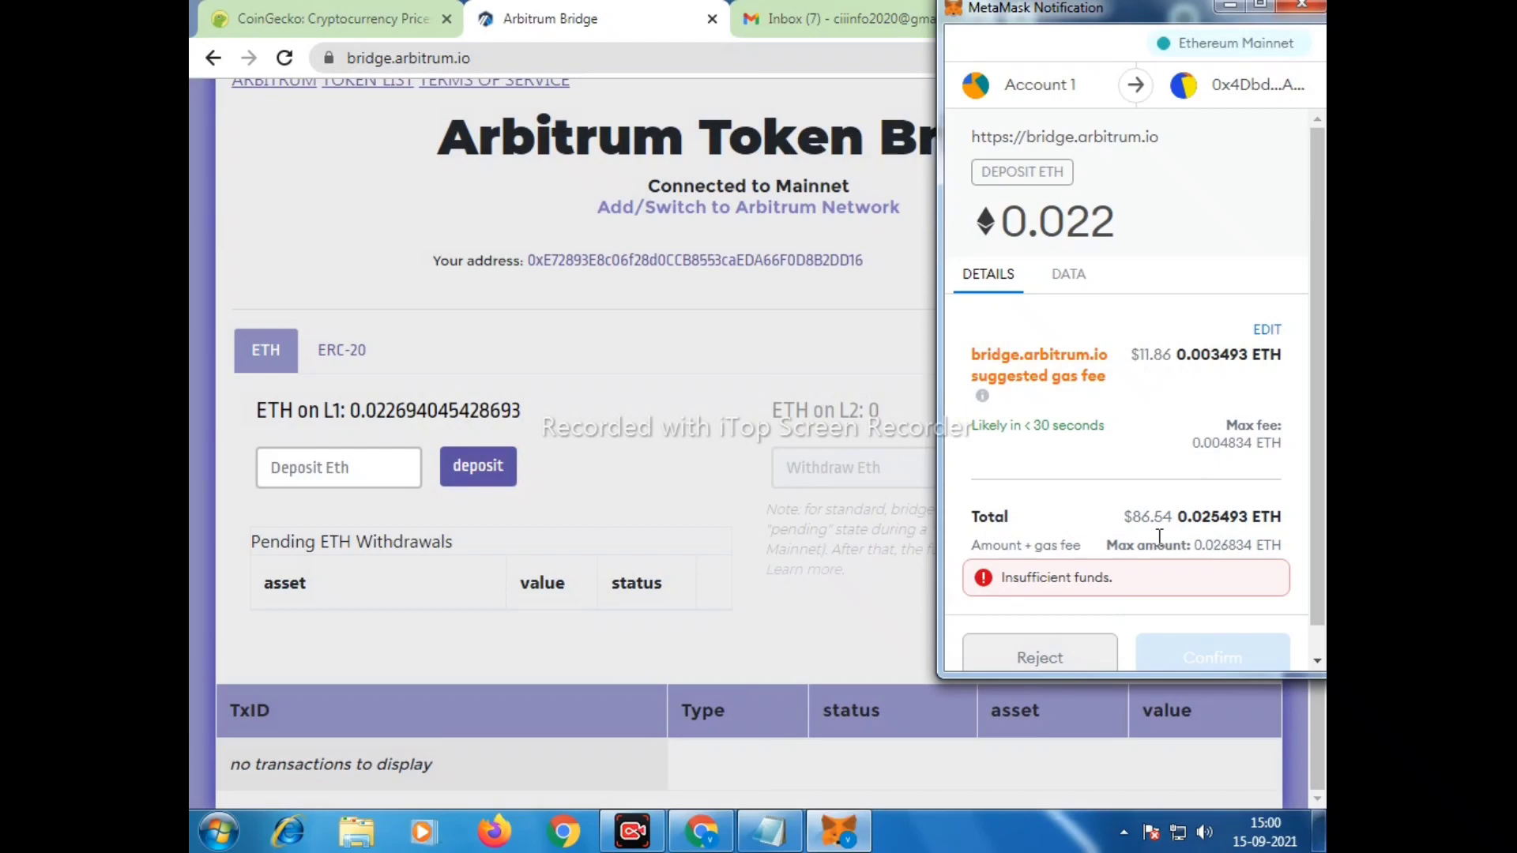
left_click(1063, 661)
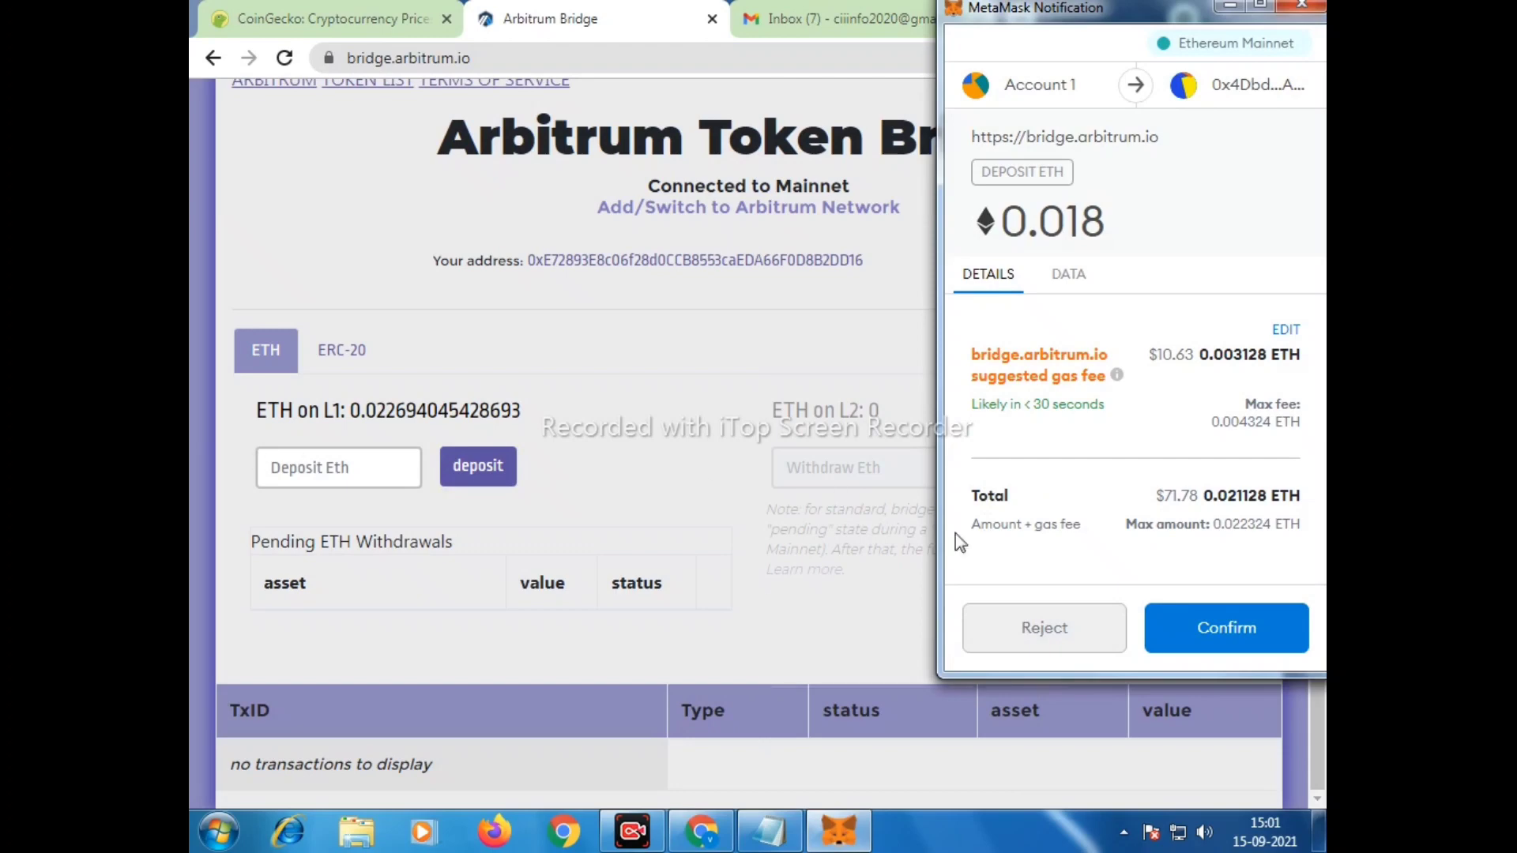
Confirm the 0.018 ETH deposit in MetaMask and check its L1 and L2 transaction status and the L2 balance
left_click(1209, 632)
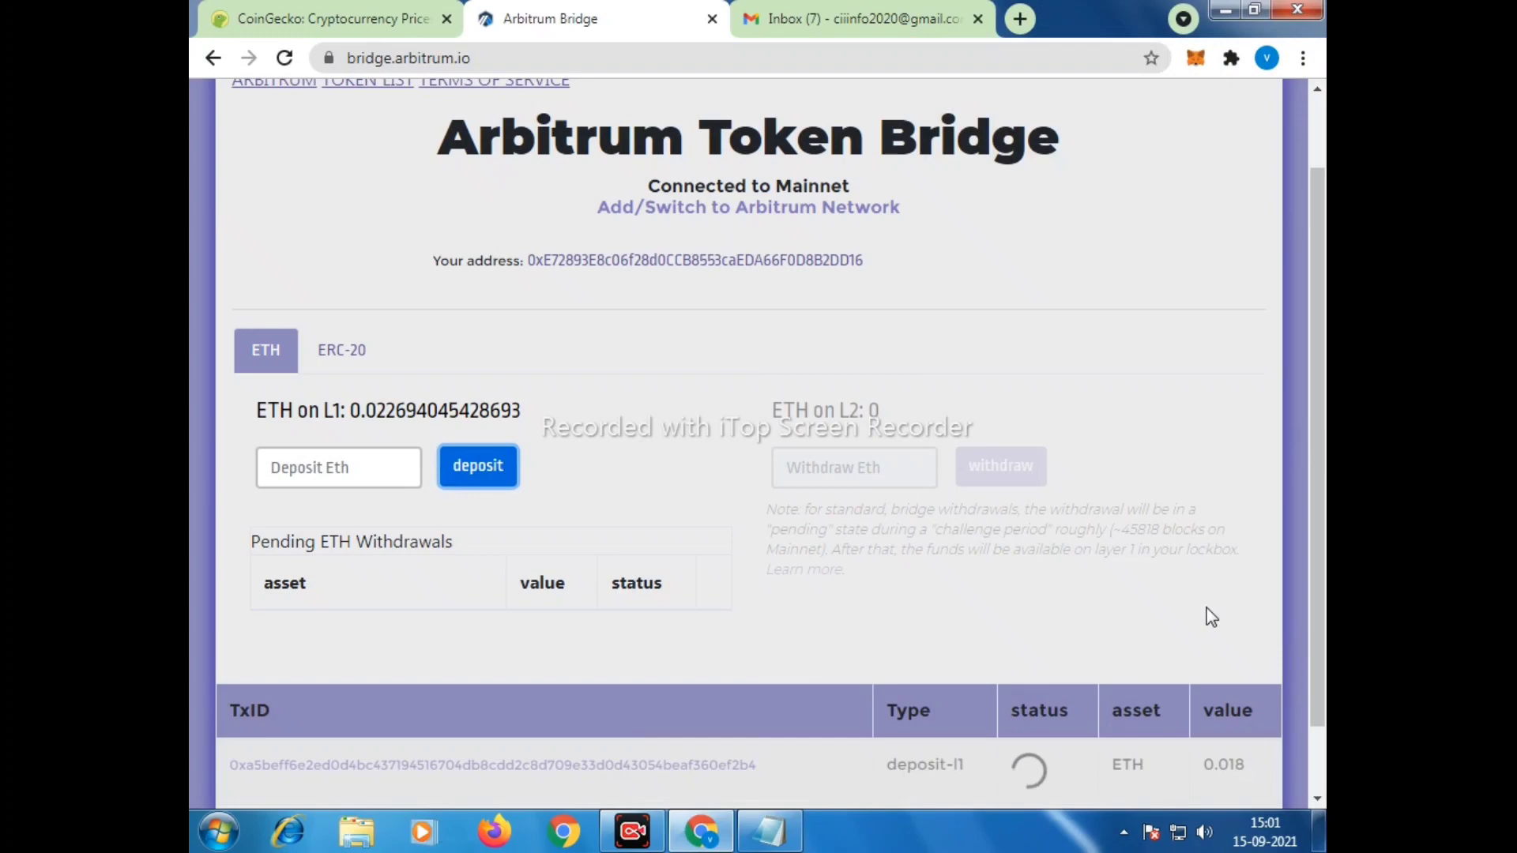
mouse_move(786, 463)
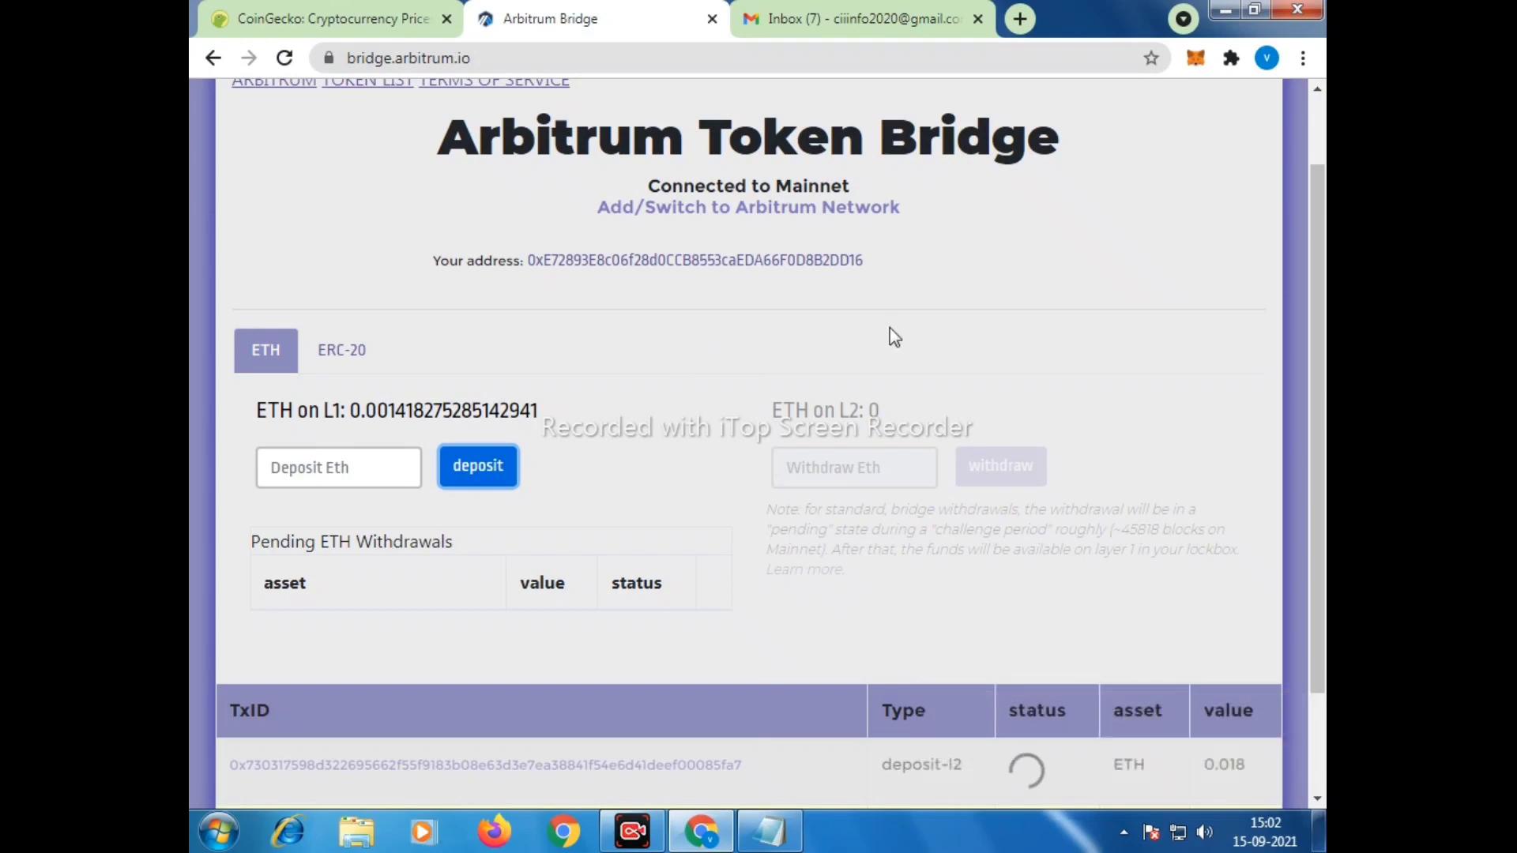
mouse_move(890, 365)
scroll(1010, 320, "down", 2)
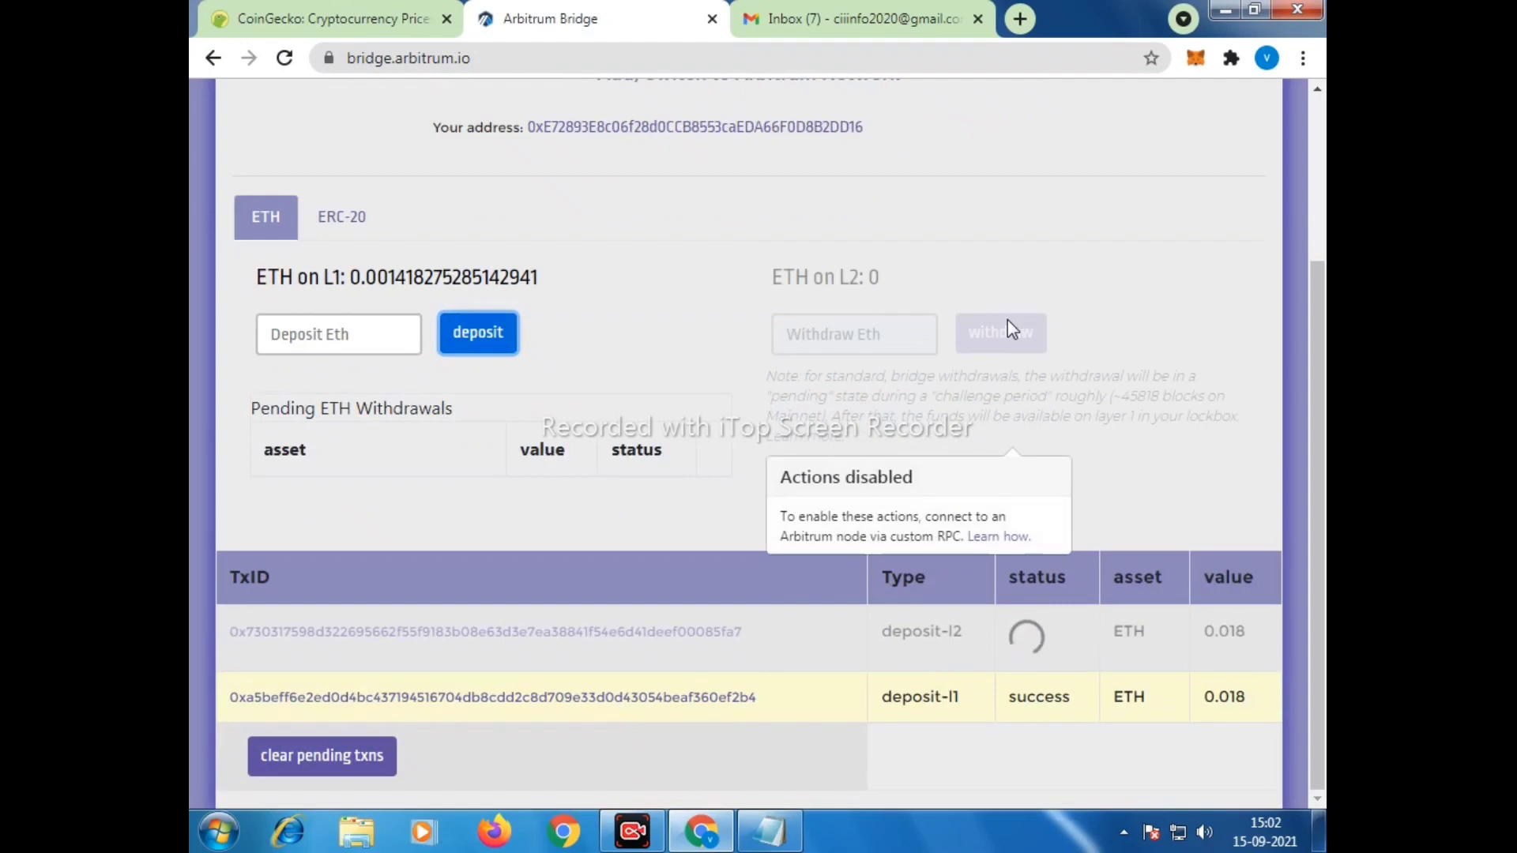
scroll(1008, 320, "up", 2)
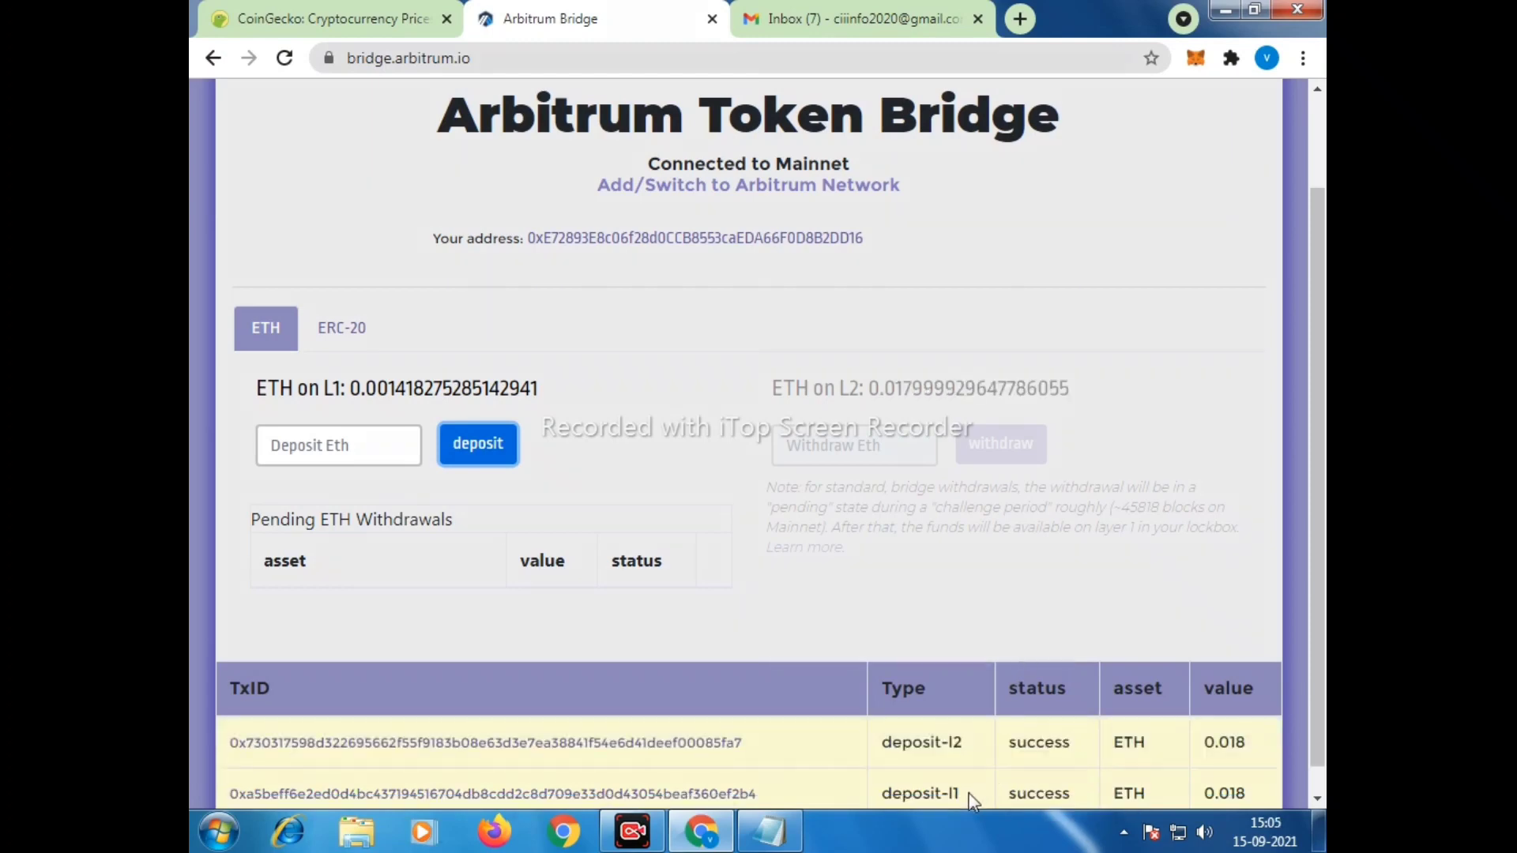
mouse_move(755, 350)
left_mouse_down()
mouse_move(799, 382)
mouse_move(1087, 417)
left_mouse_up()
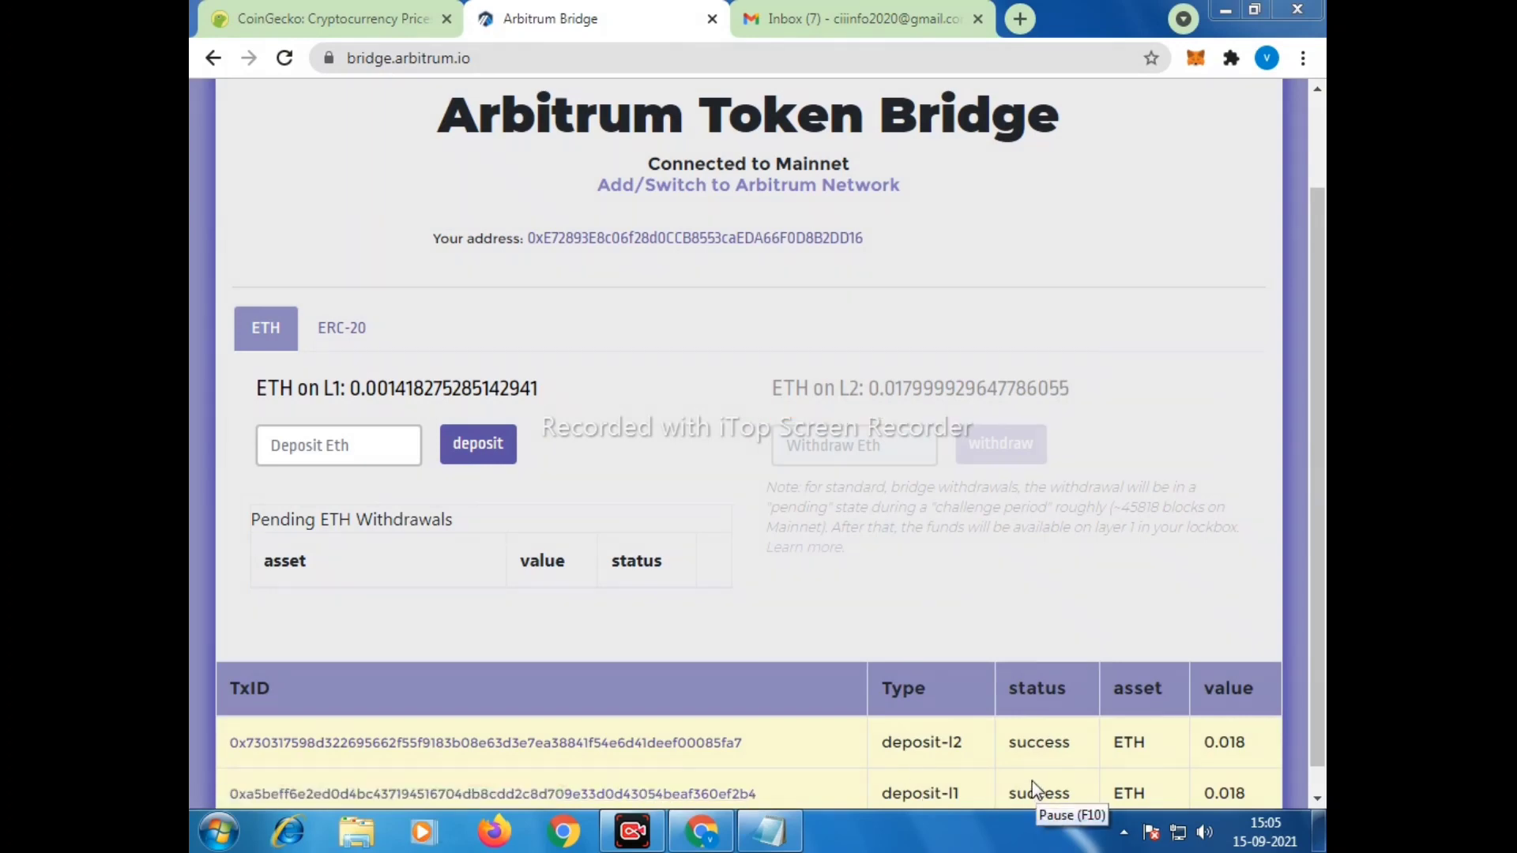
Check the MetaMask wallet's balance, recent activity and list of available networks from the Arbitrum bridge page
key("ctrl+shift+Tab")
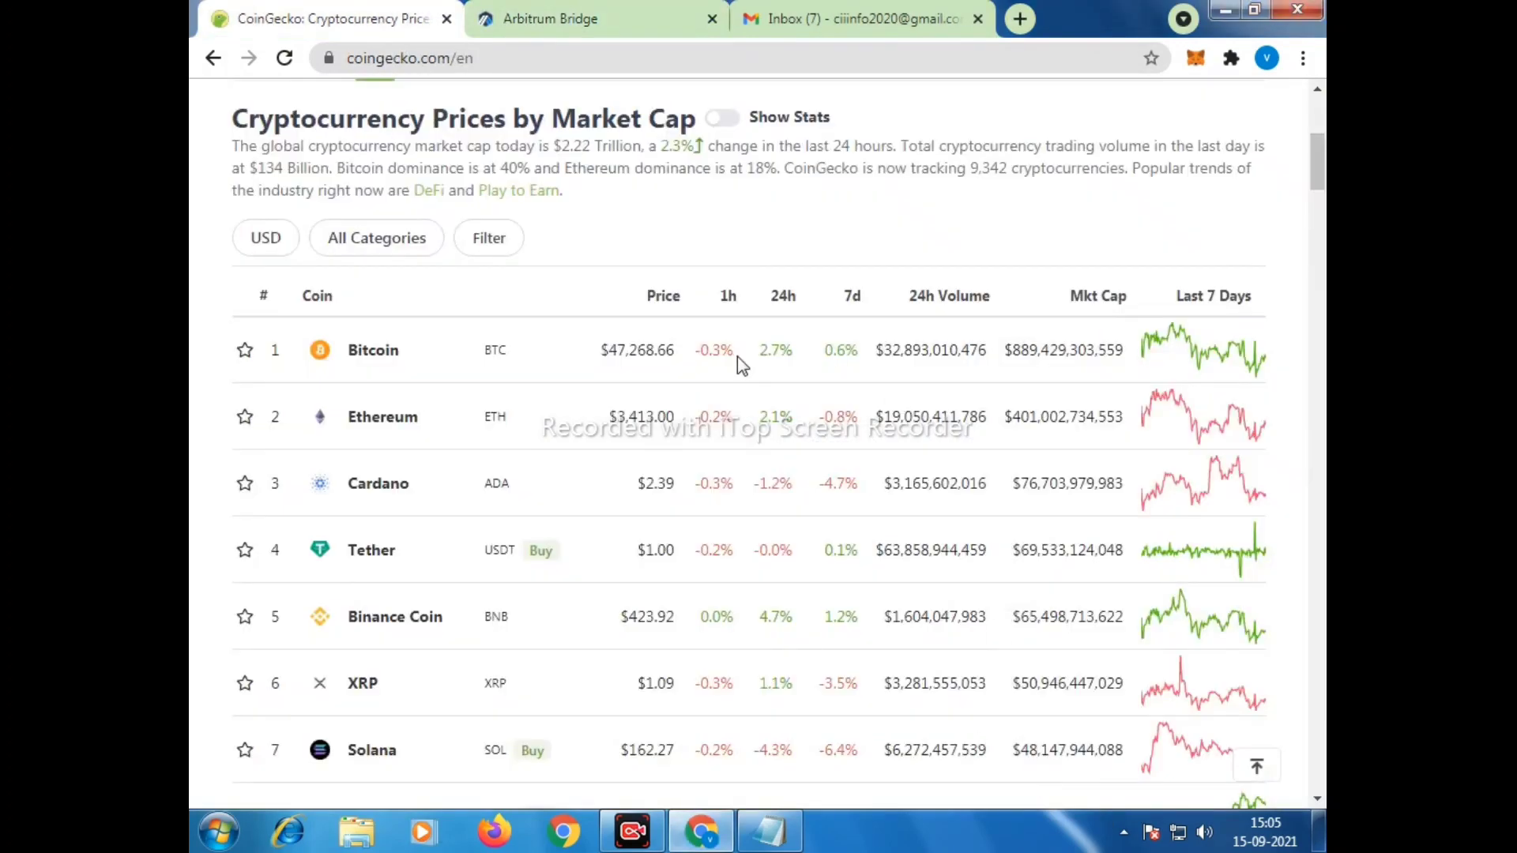
scroll(630, 413, "down", 1)
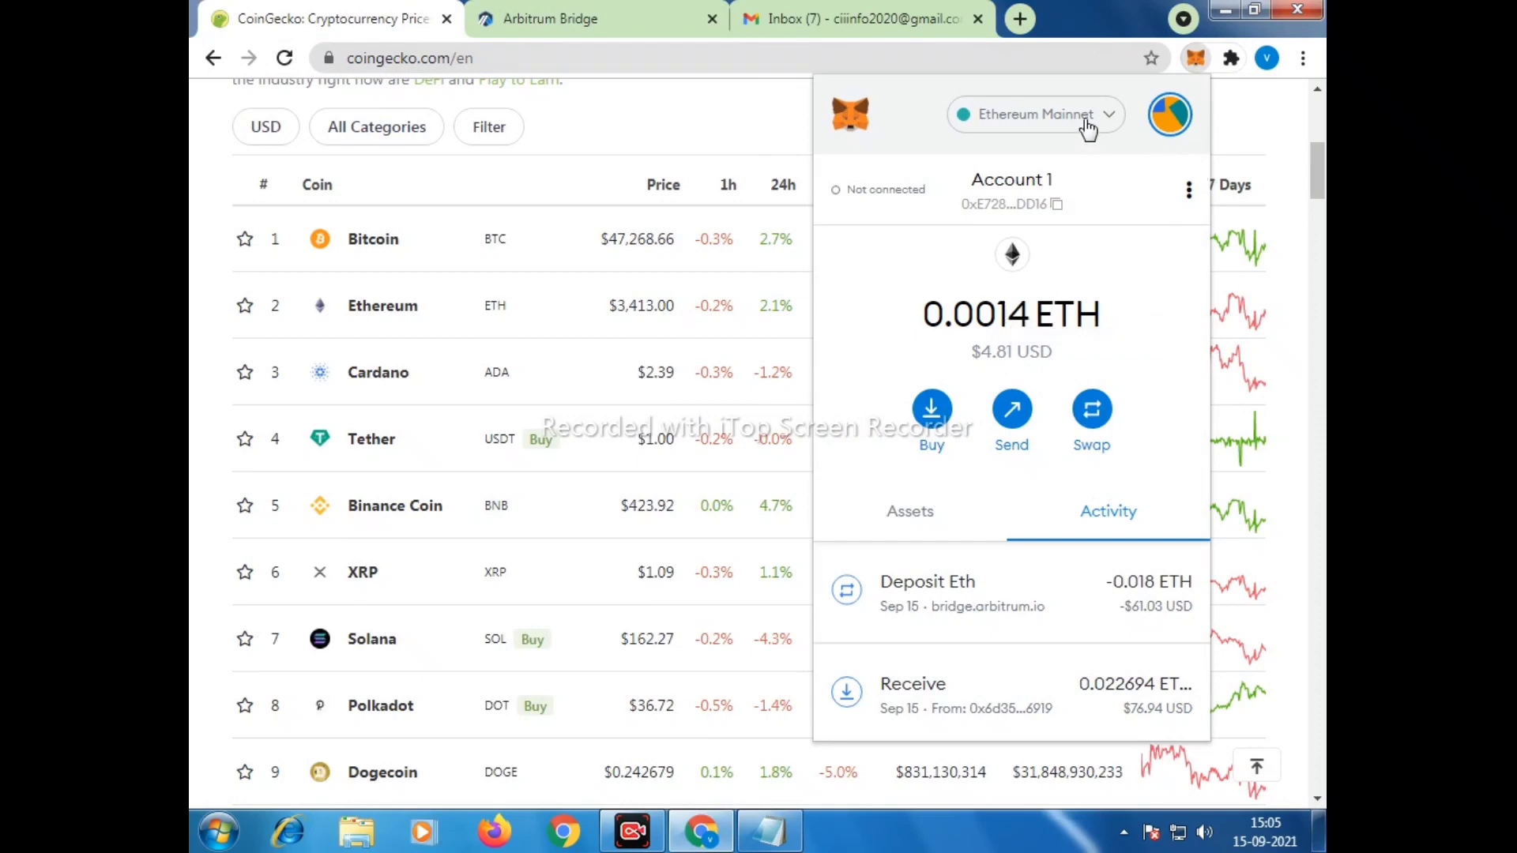
left_click(600, 19)
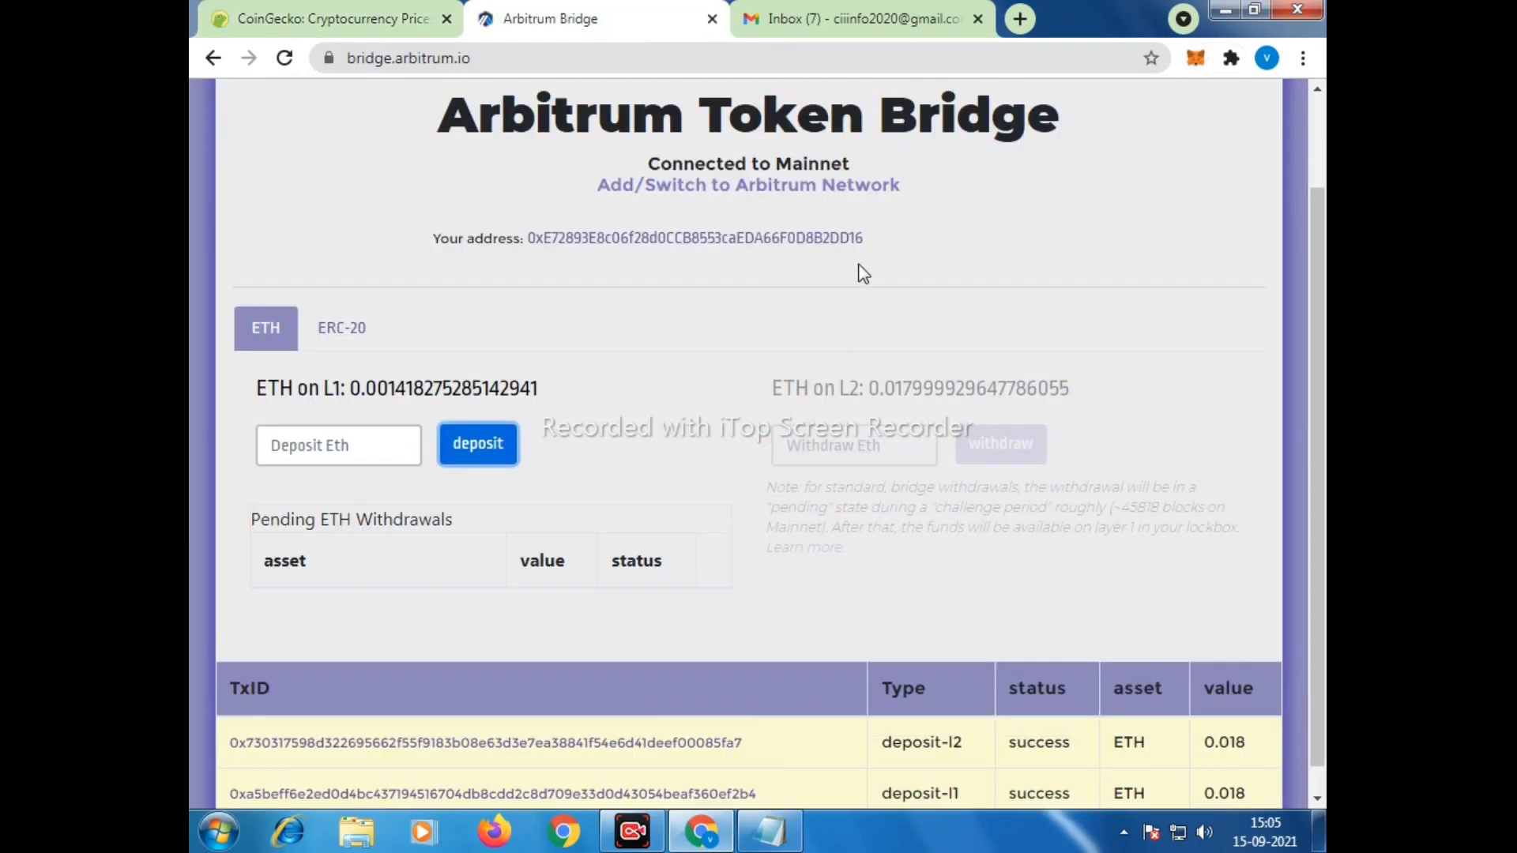
left_click(1204, 52)
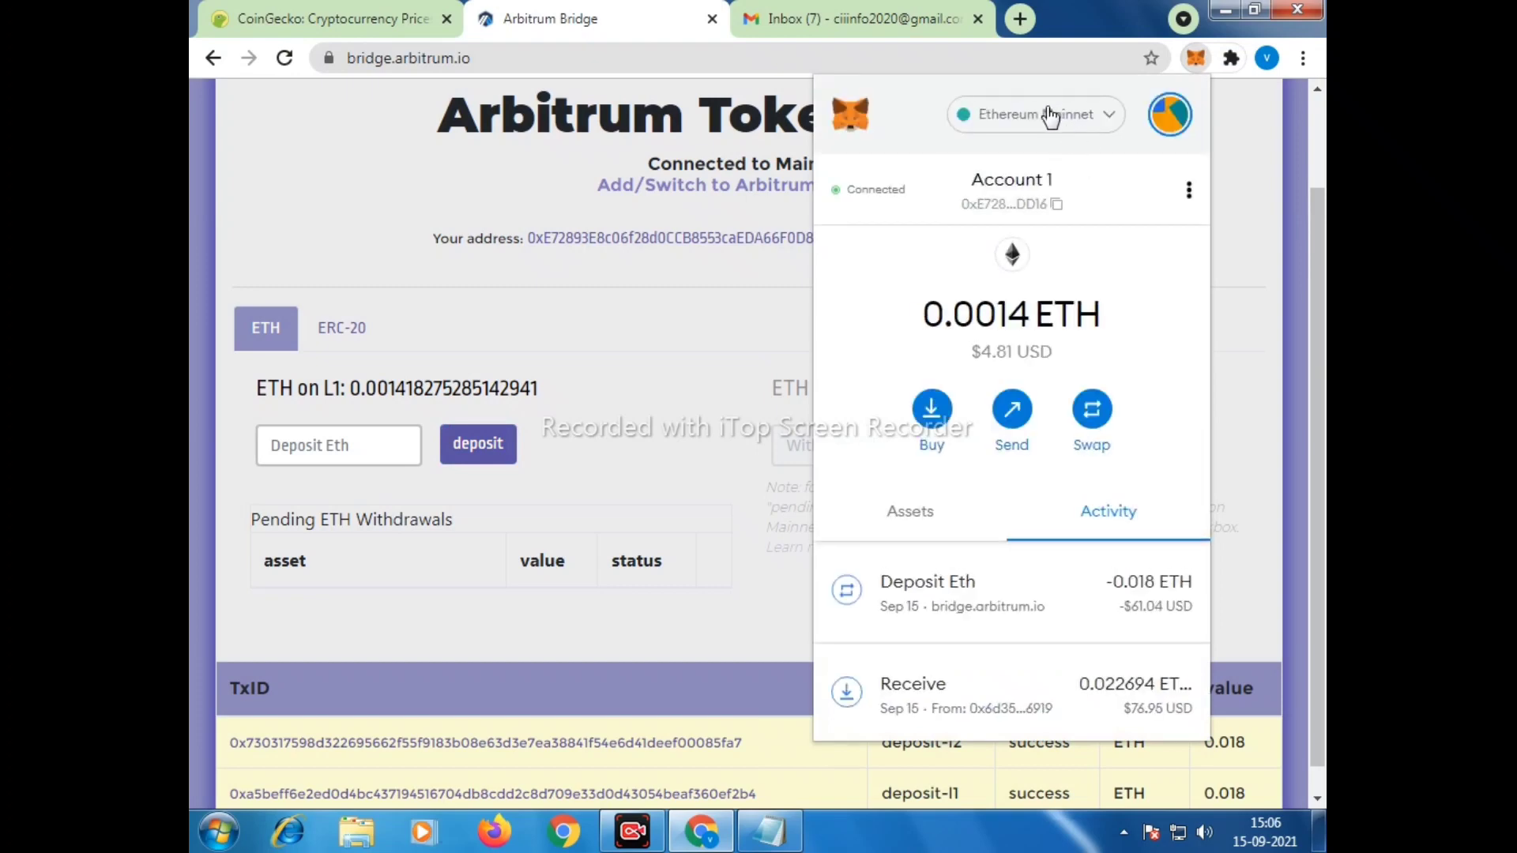
left_click(1051, 116)
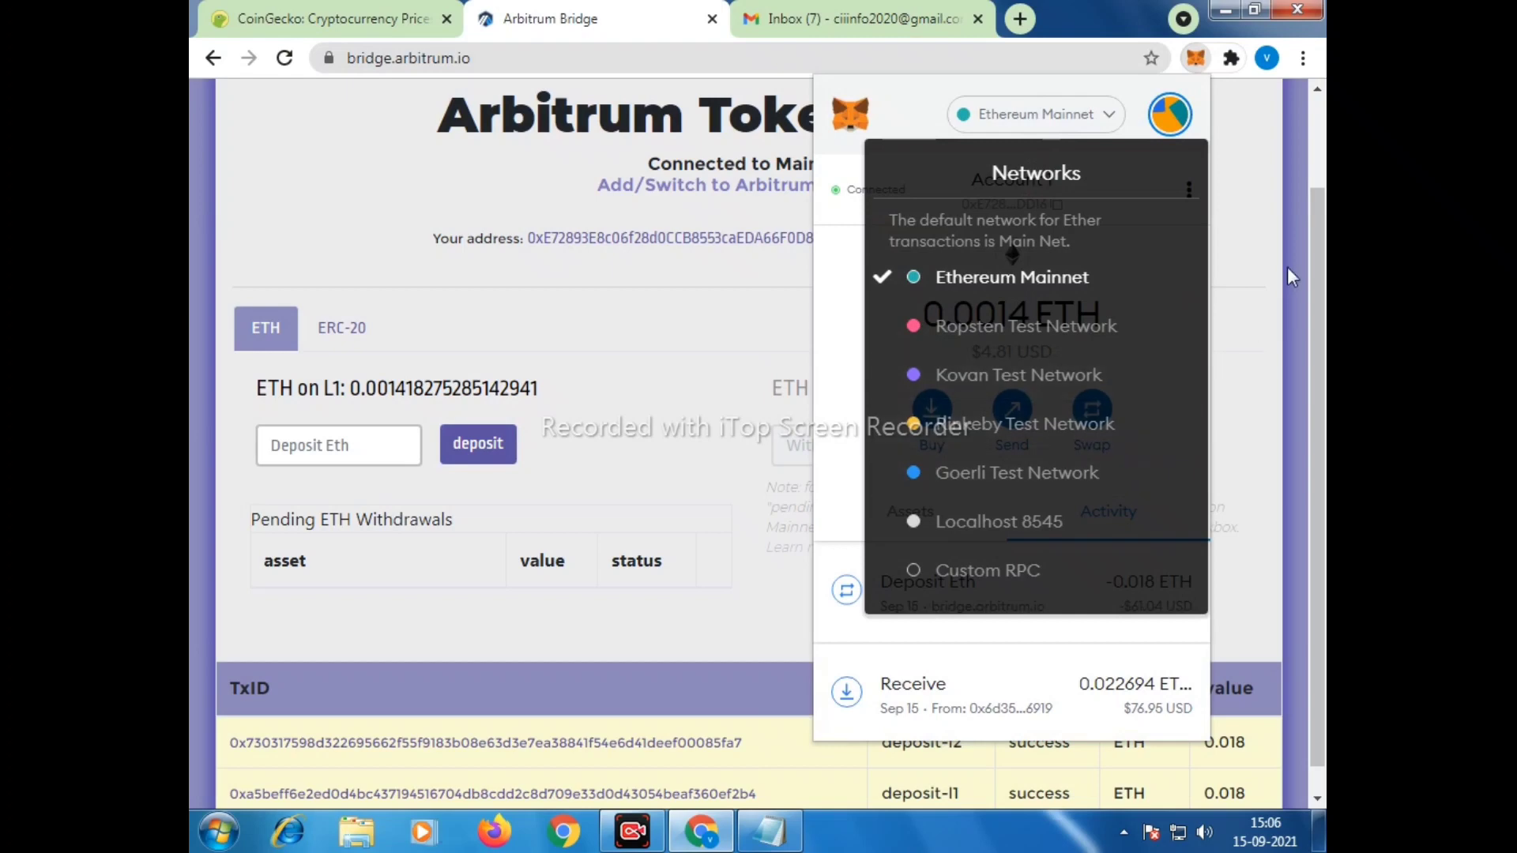
left_click(1265, 286)
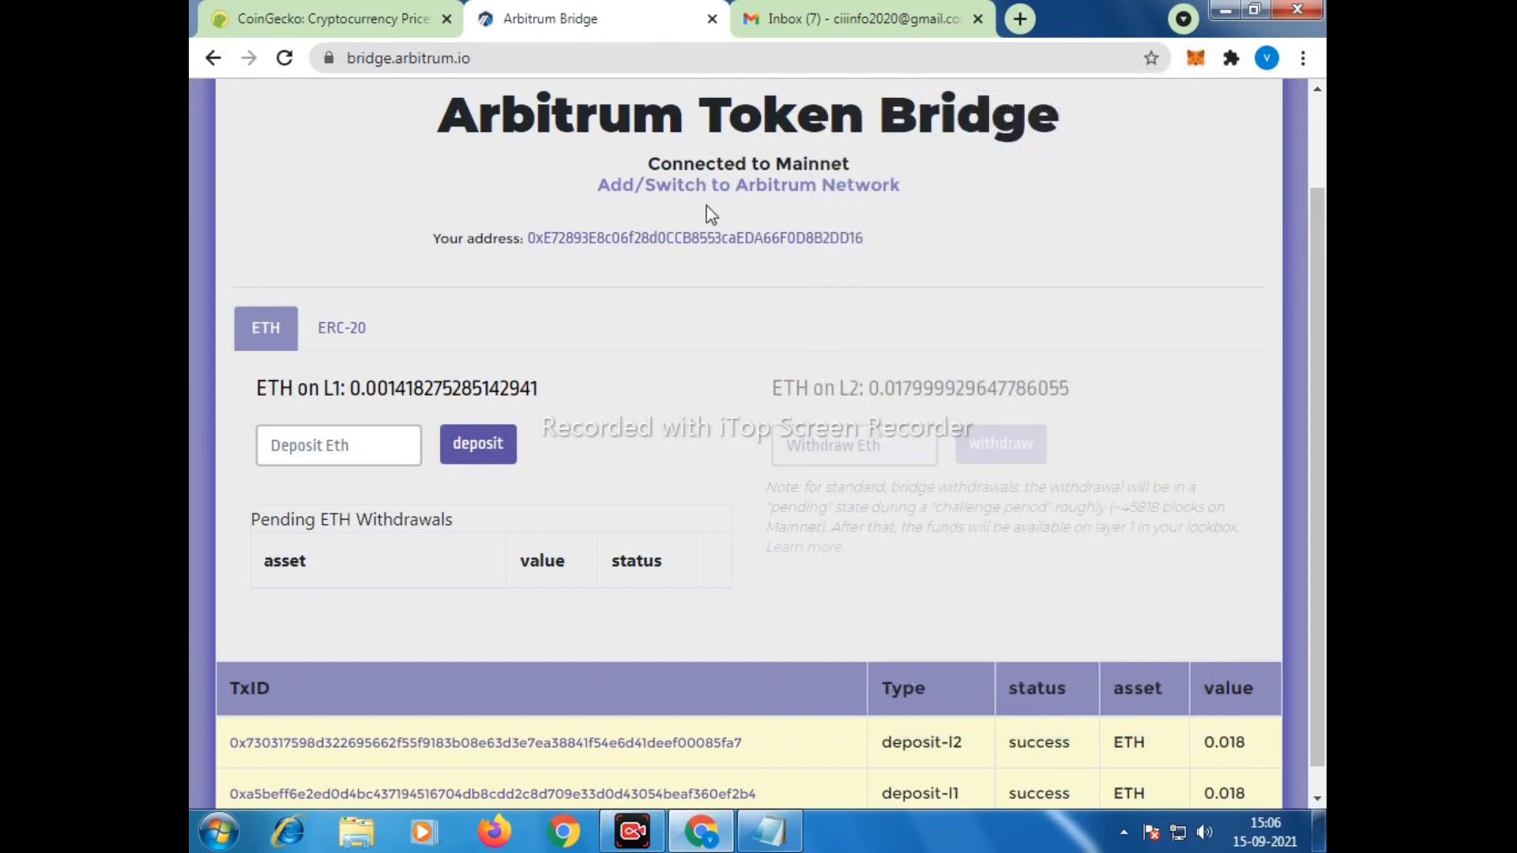
Add the Arbitrum network Arb1 (chain ID 42161) to MetaMask through the bridge and approve switching to it
left_click(817, 189)
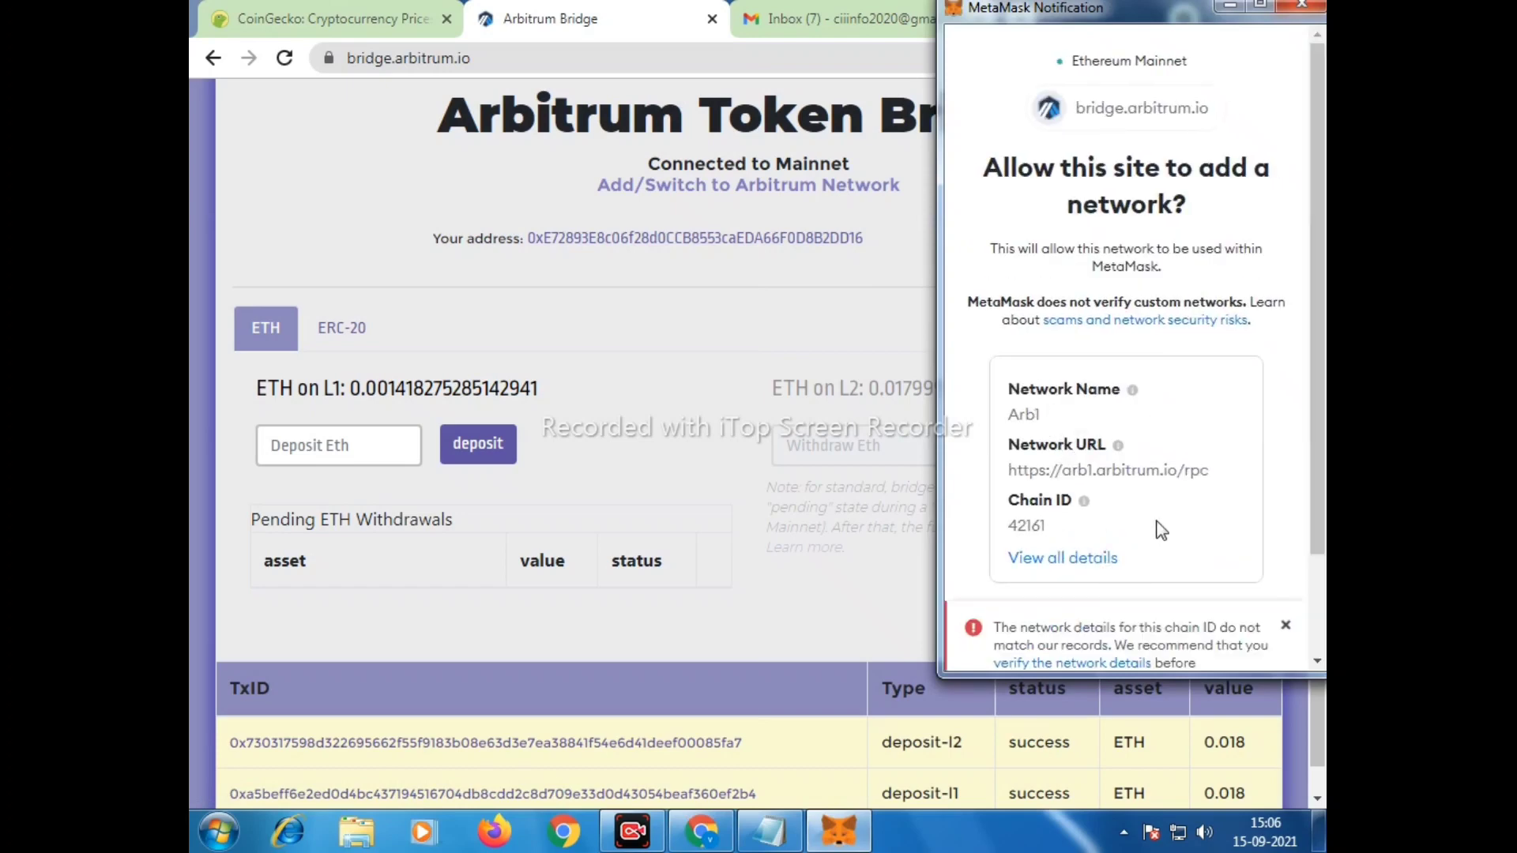
scroll(1185, 499, "down", 2)
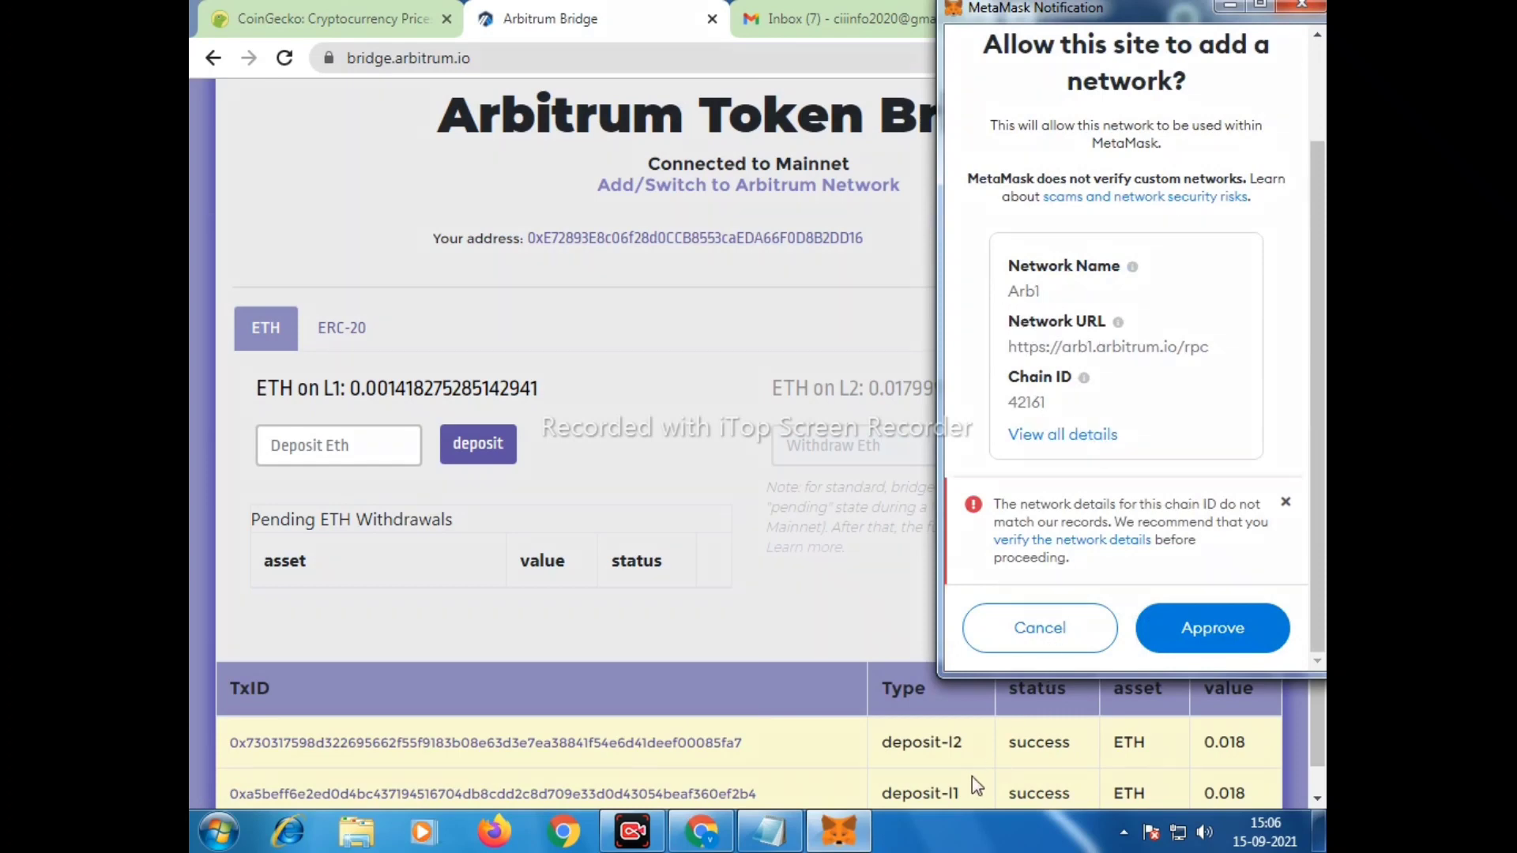
mouse_move(993, 245)
left_mouse_down()
mouse_move(988, 382)
mouse_move(1027, 474)
mouse_move(1235, 462)
left_mouse_up()
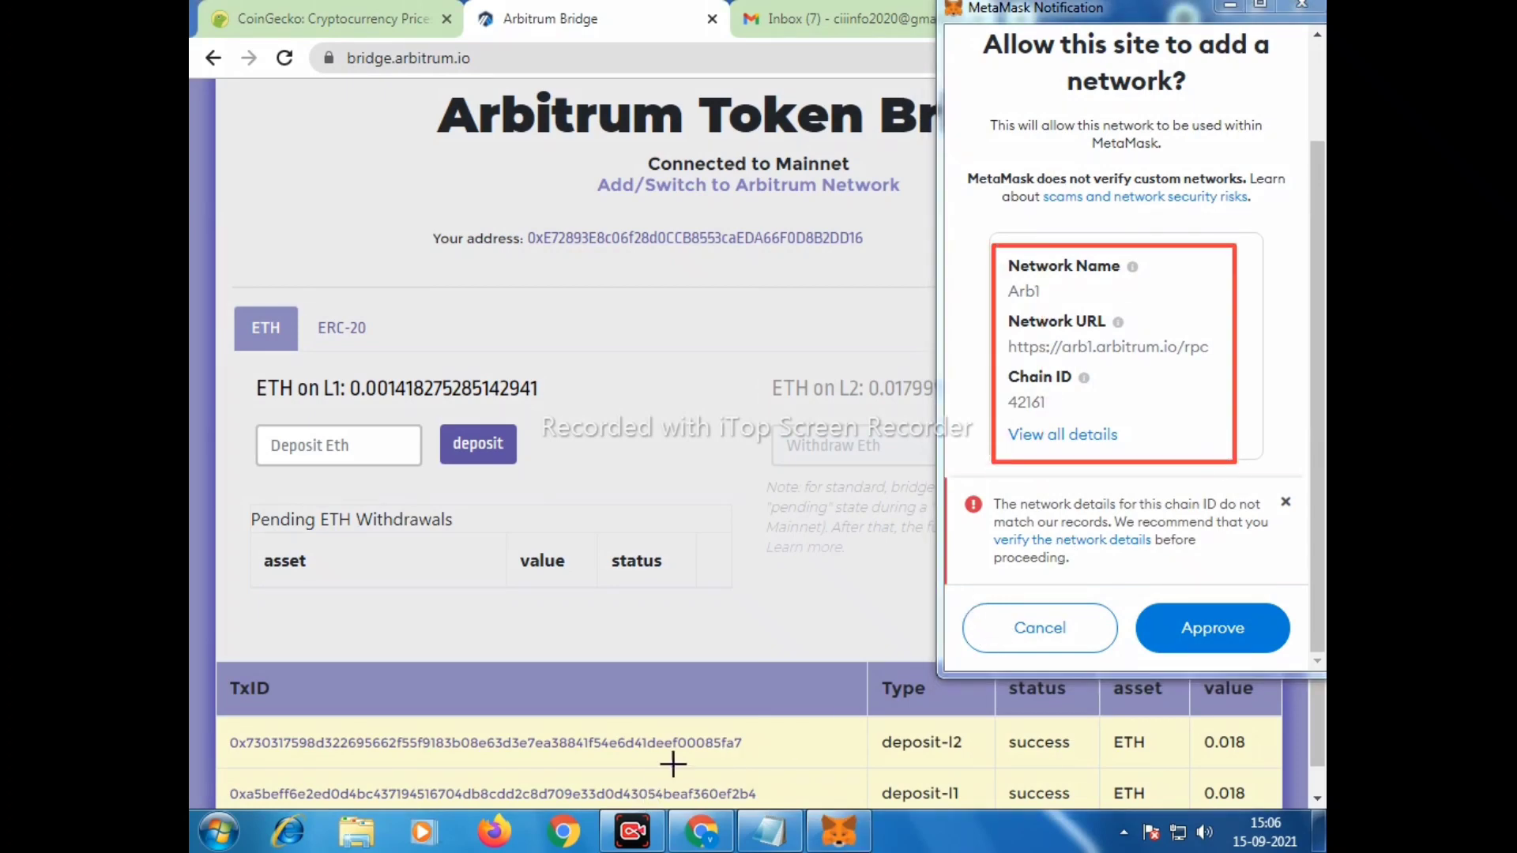
left_click(1230, 641)
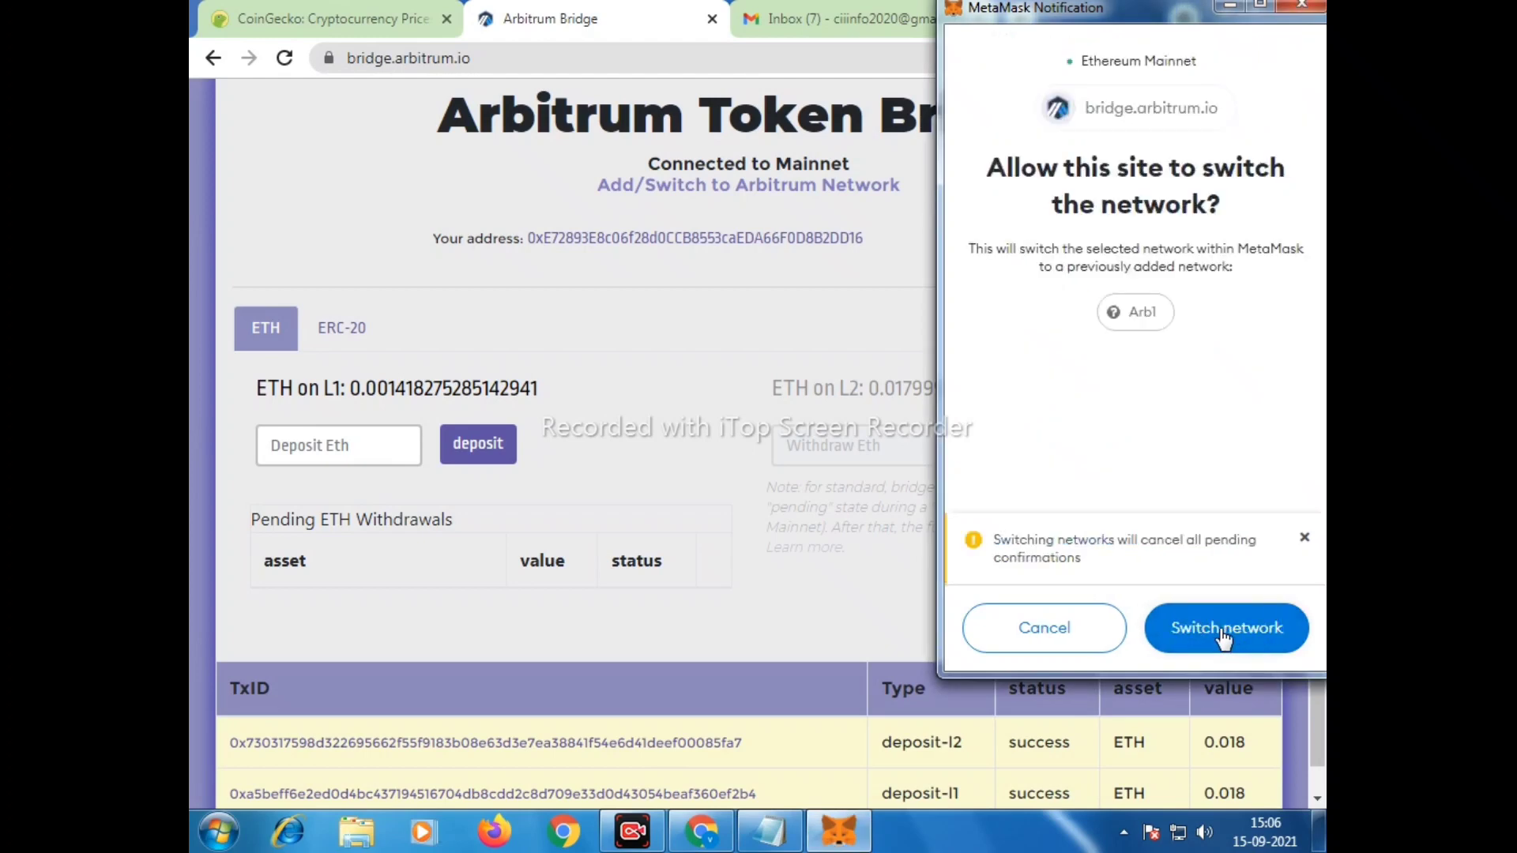
left_click(1223, 636)
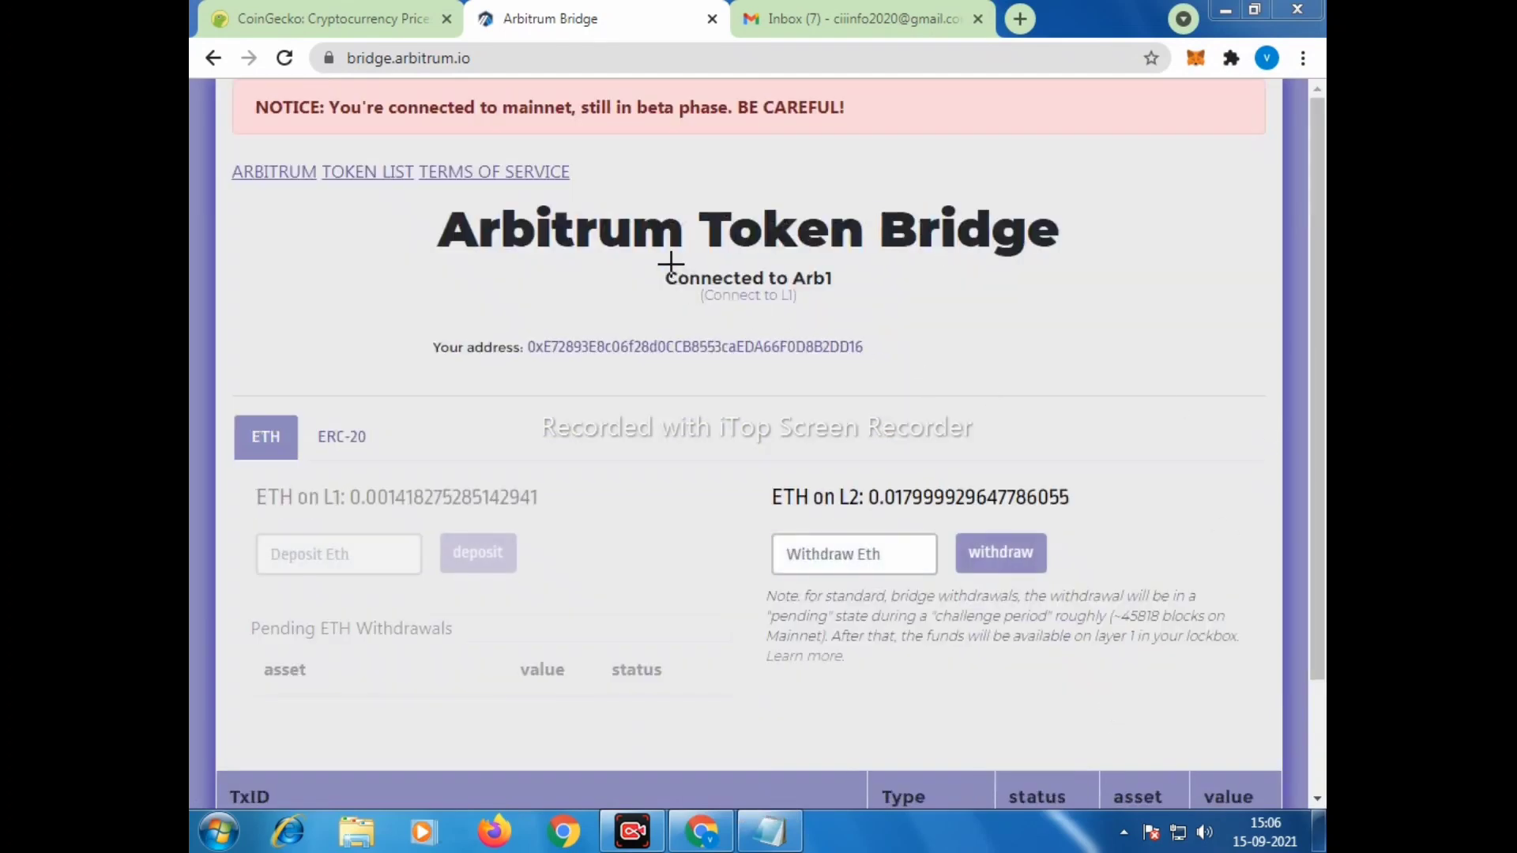
mouse_move(671, 266)
left_mouse_down()
mouse_move(732, 305)
mouse_move(867, 308)
left_mouse_up()
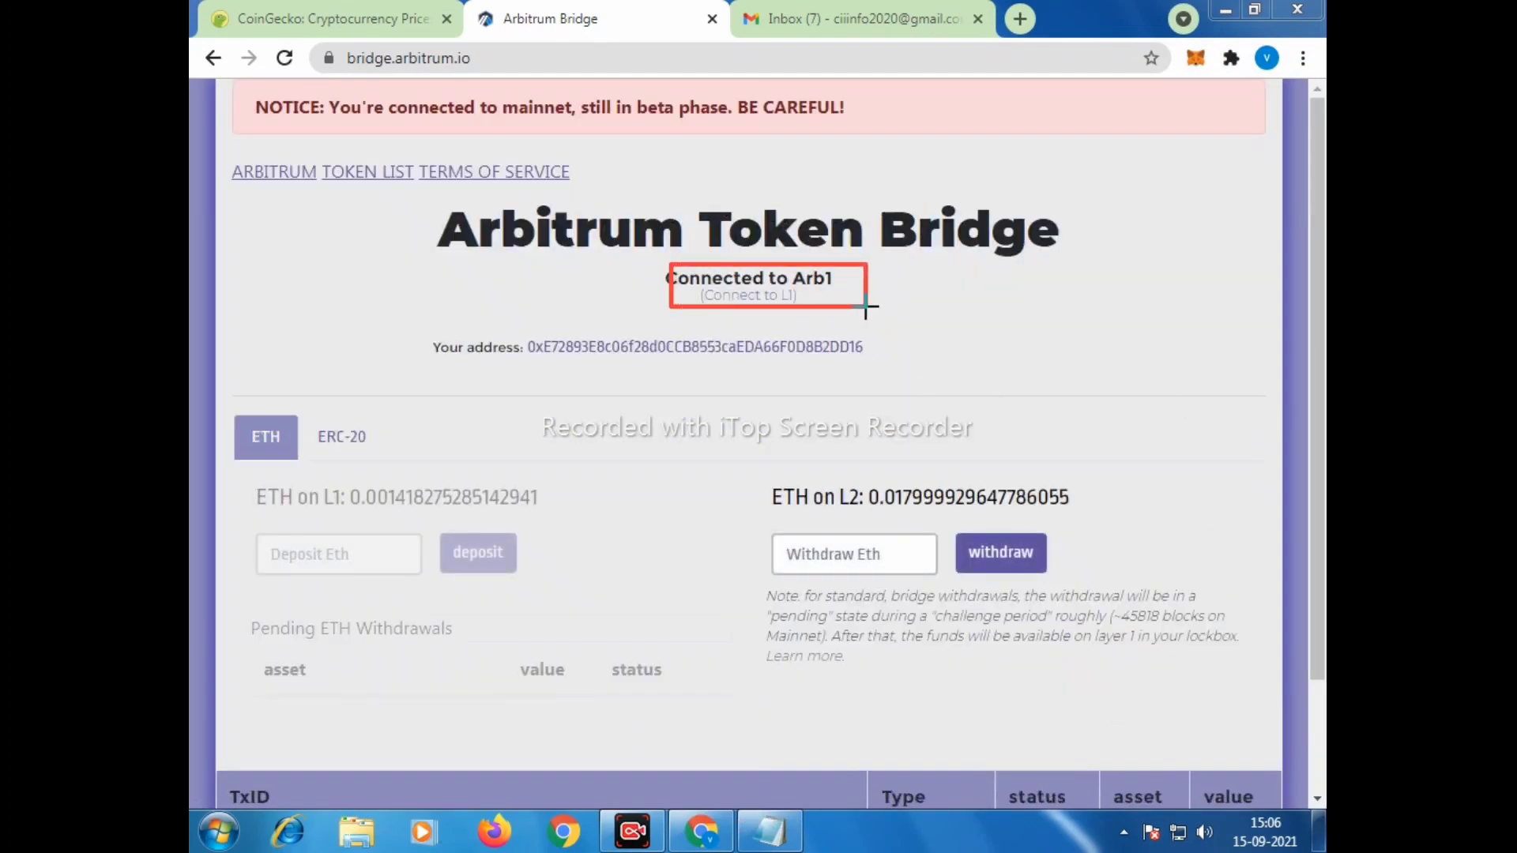
mouse_move(651, 260)
left_mouse_down()
mouse_move(751, 339)
mouse_move(891, 319)
left_mouse_up()
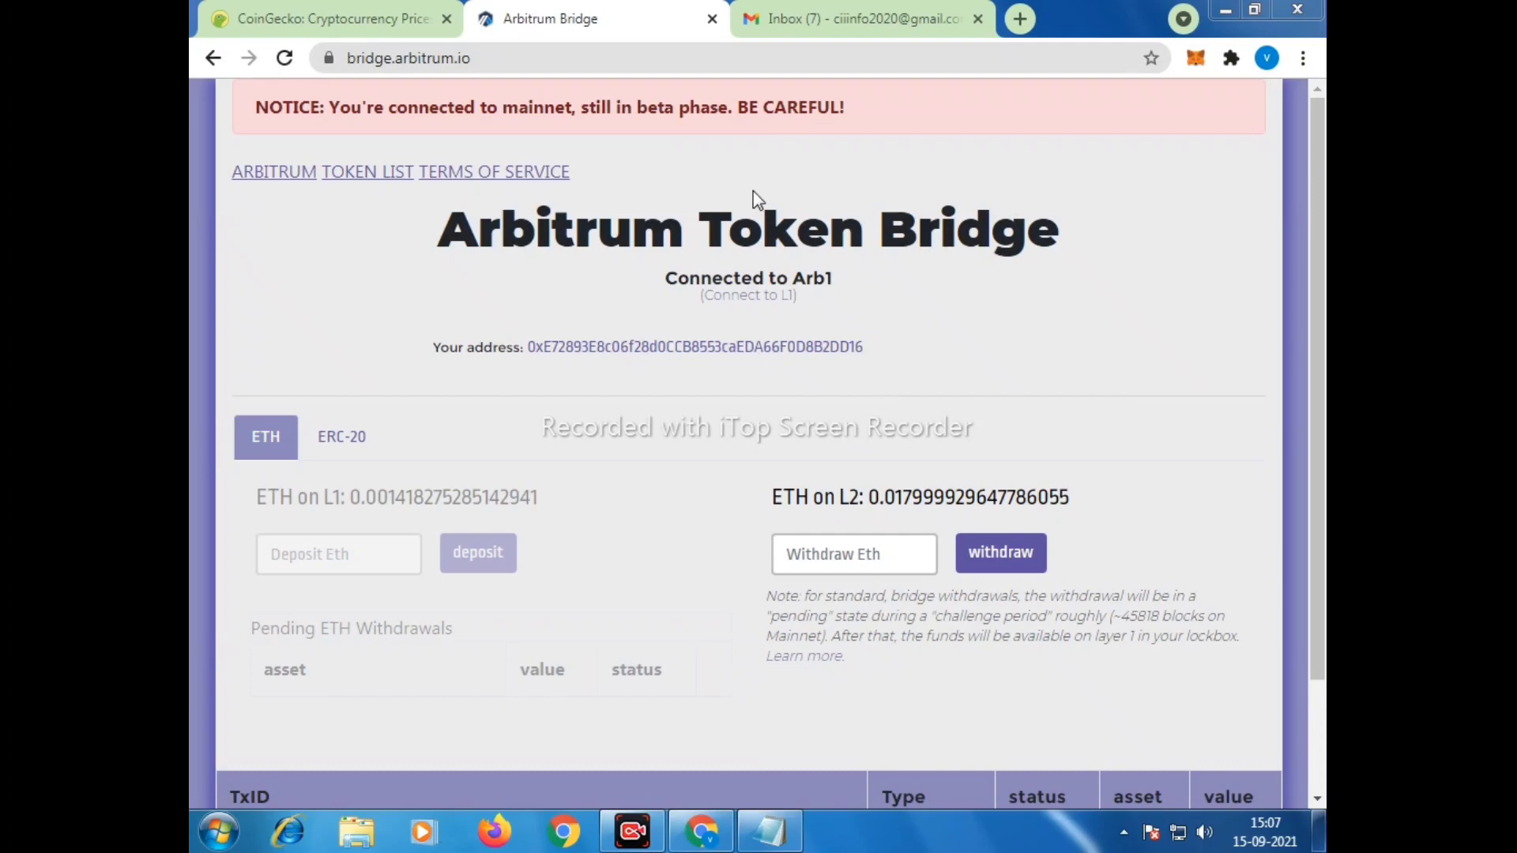
Open the Uniswap website from its CoinGecko coin page and launch the Uniswap app
left_click(405, 24)
scroll(767, 458, "down", 3)
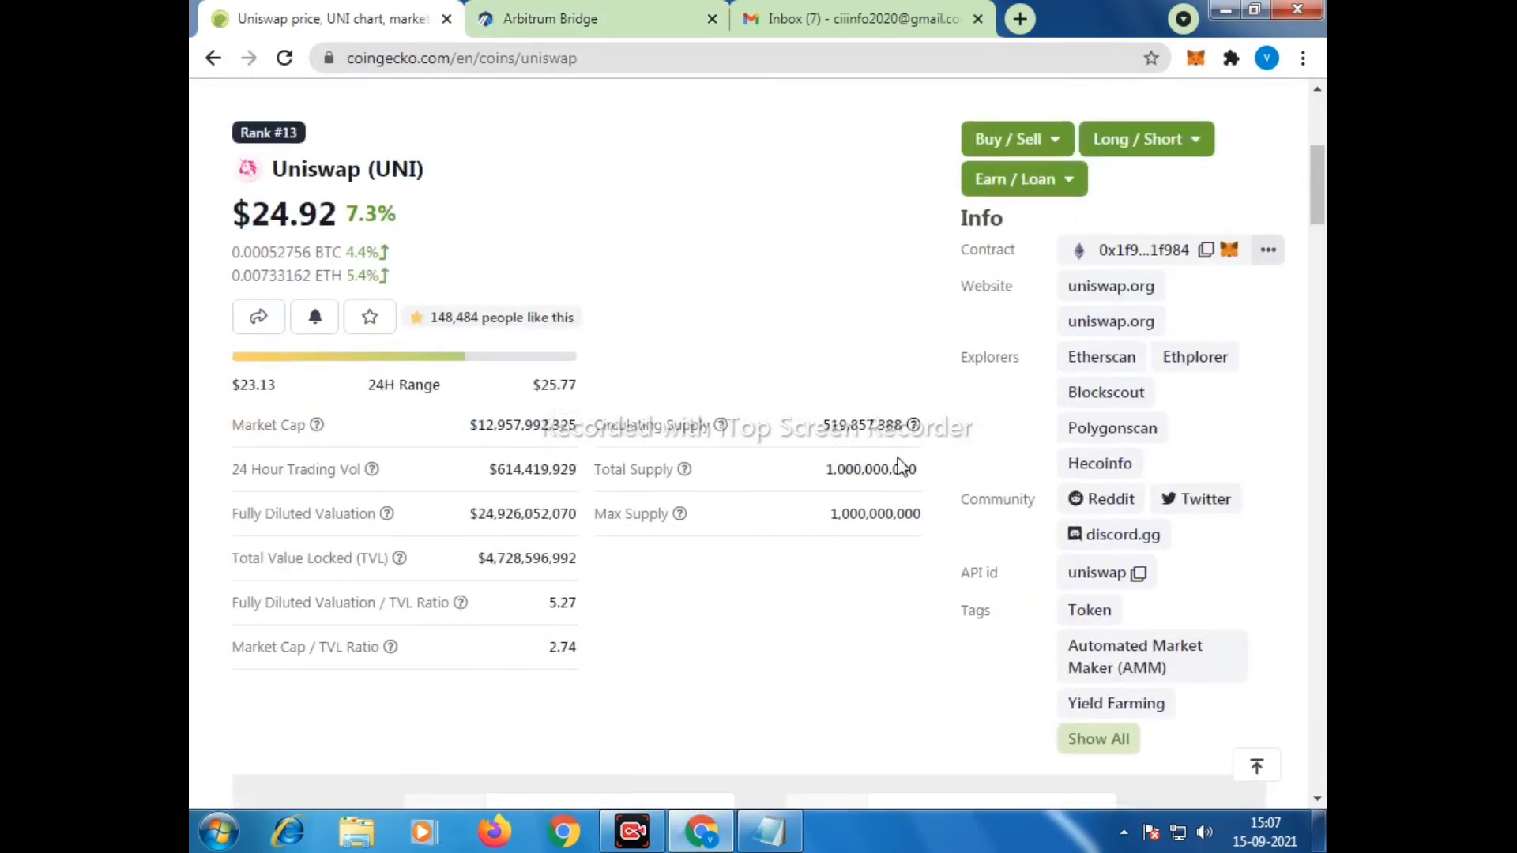
left_click(1089, 322)
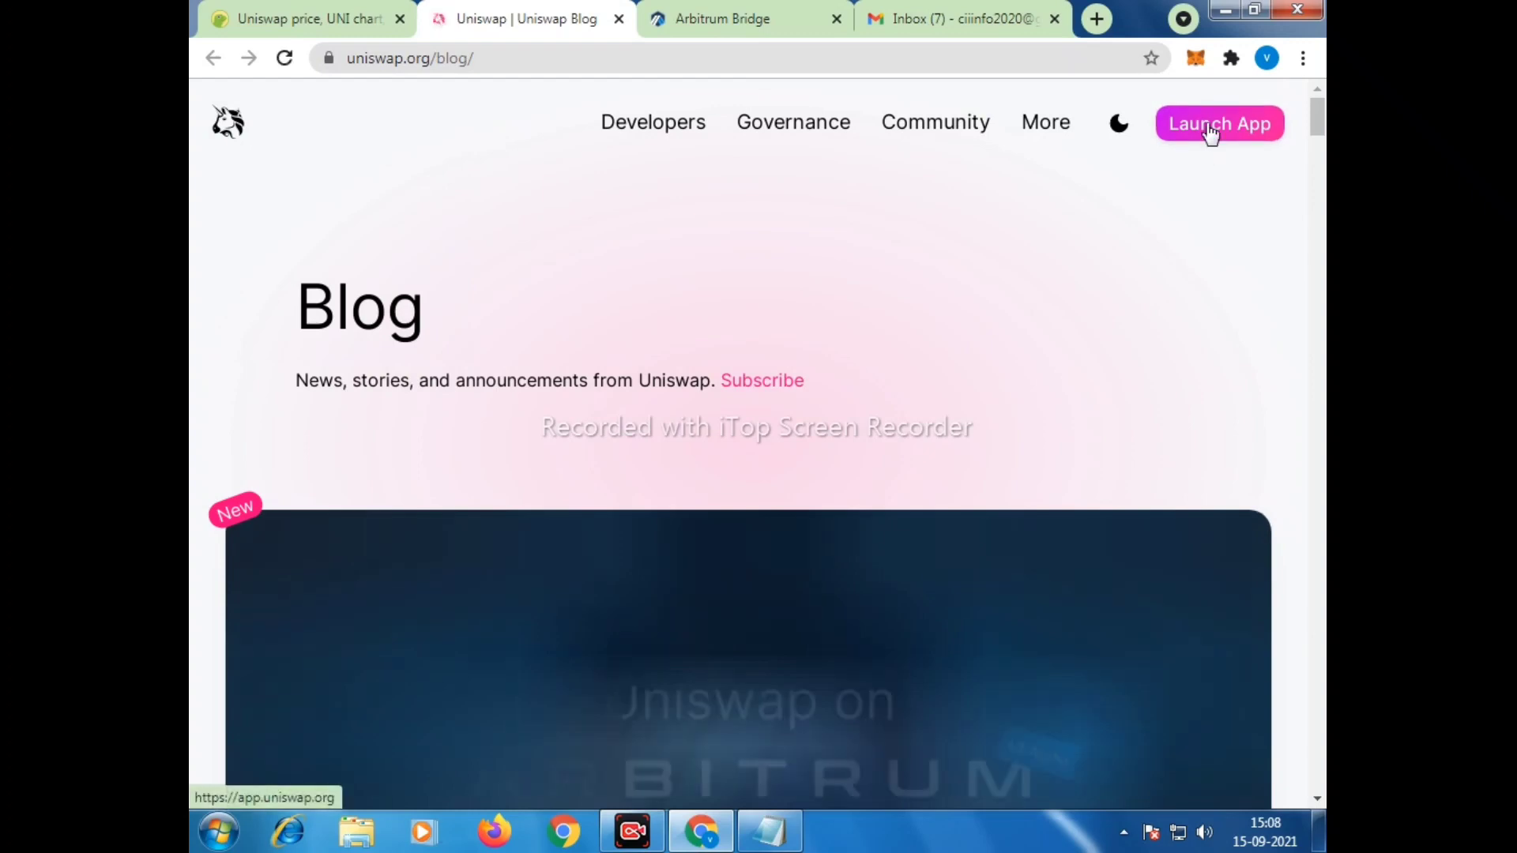
left_click(1208, 127)
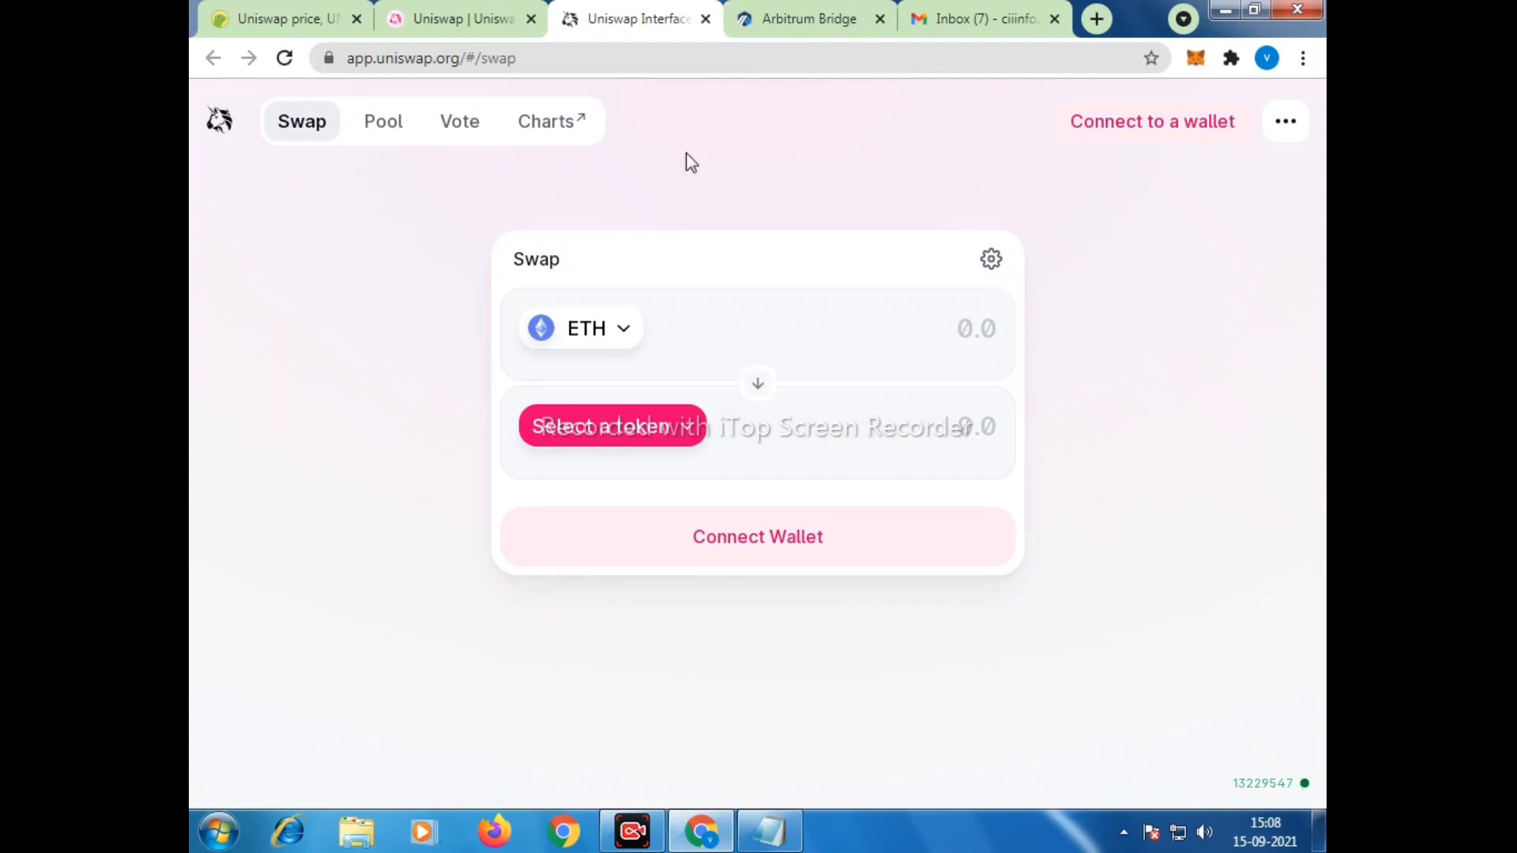
Connect Account 1 in MetaMask to the Uniswap app and approve the connection
left_click(1151, 126)
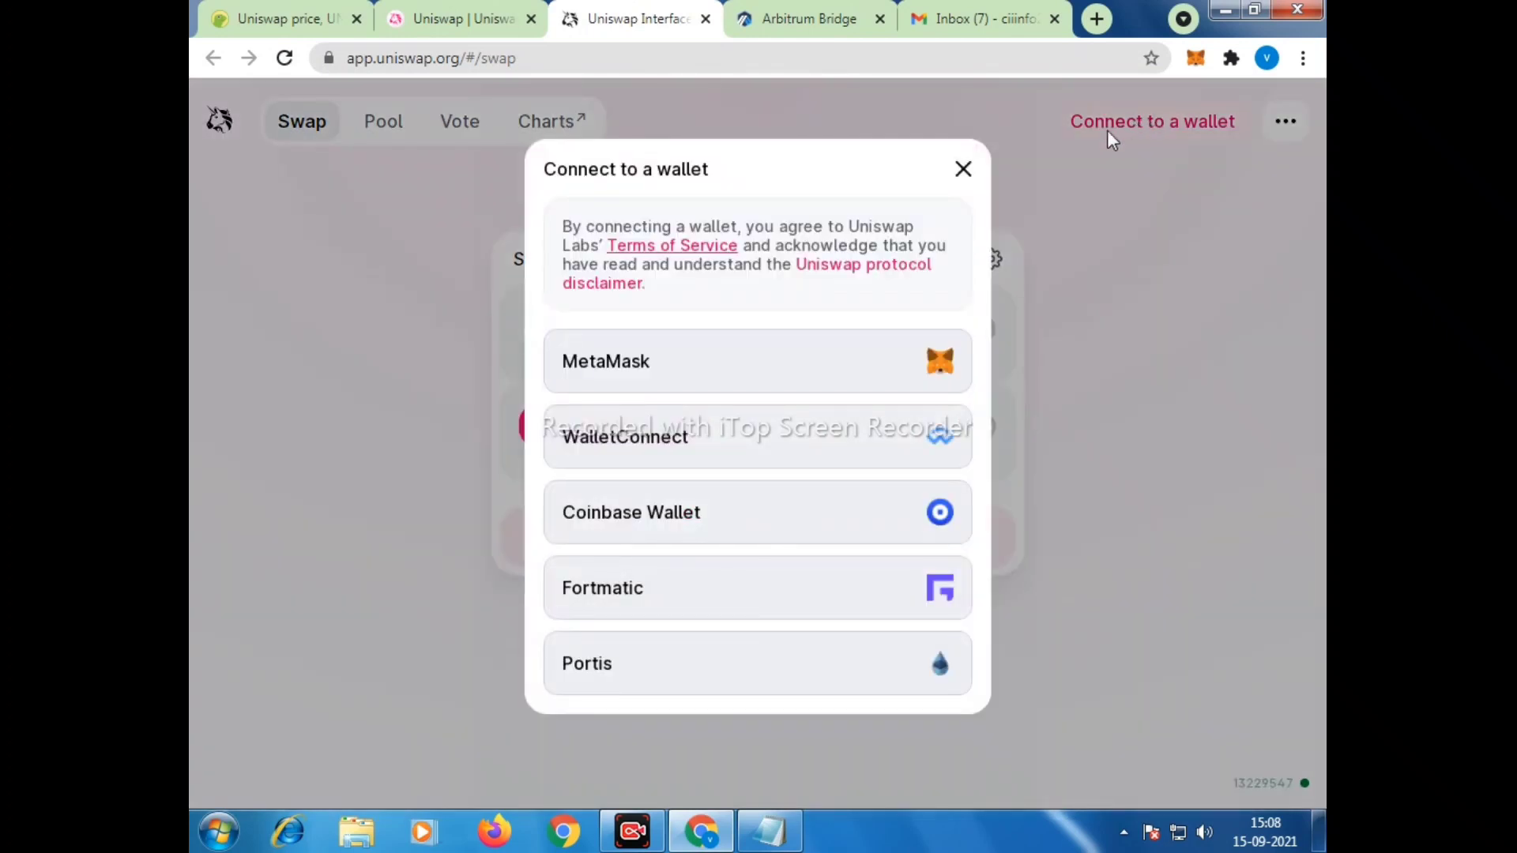
left_click(944, 352)
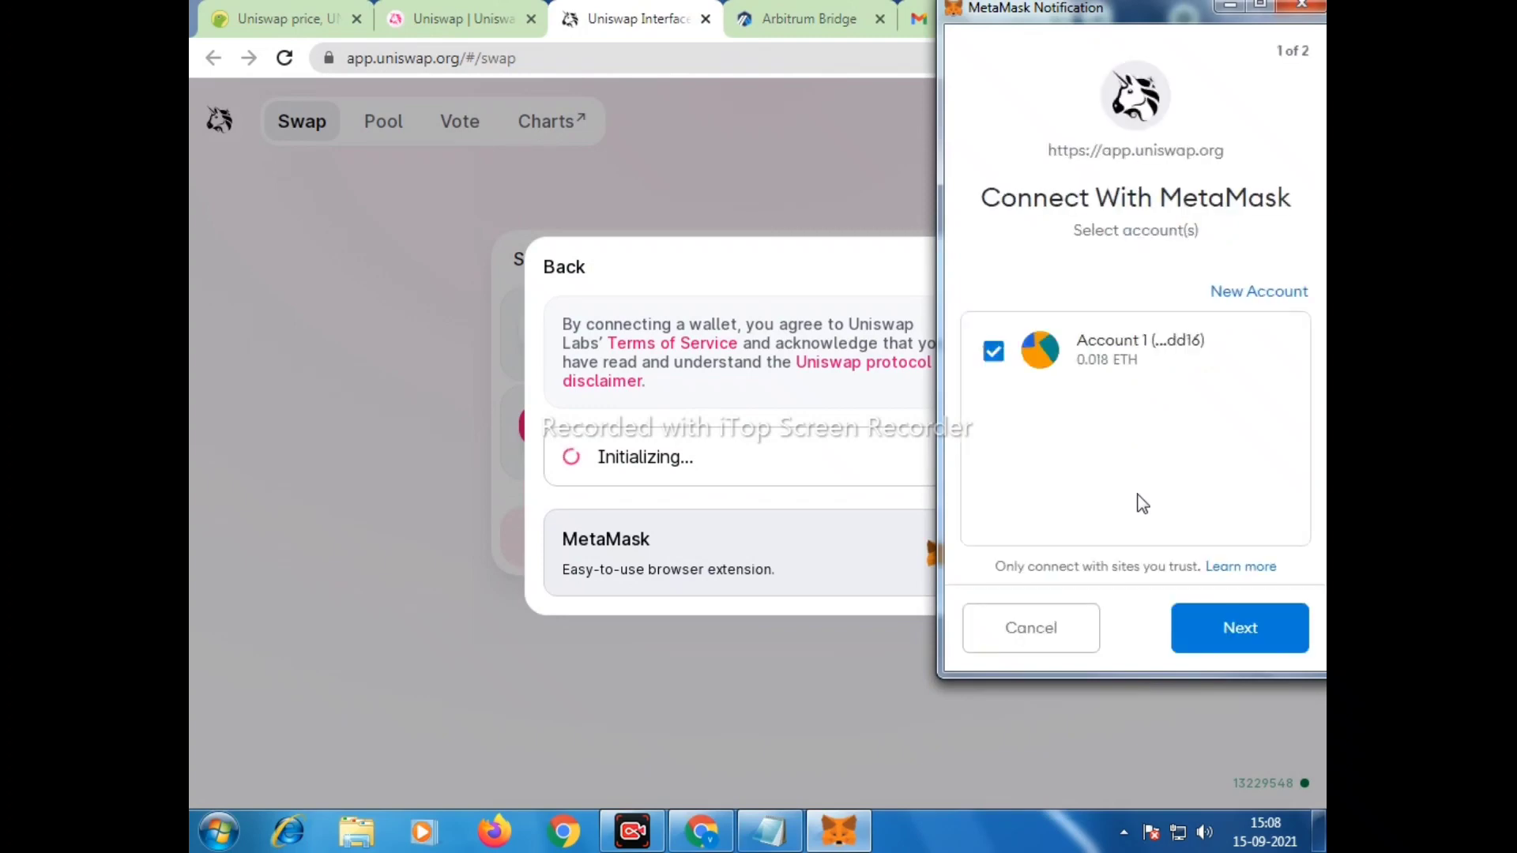
left_click(1227, 628)
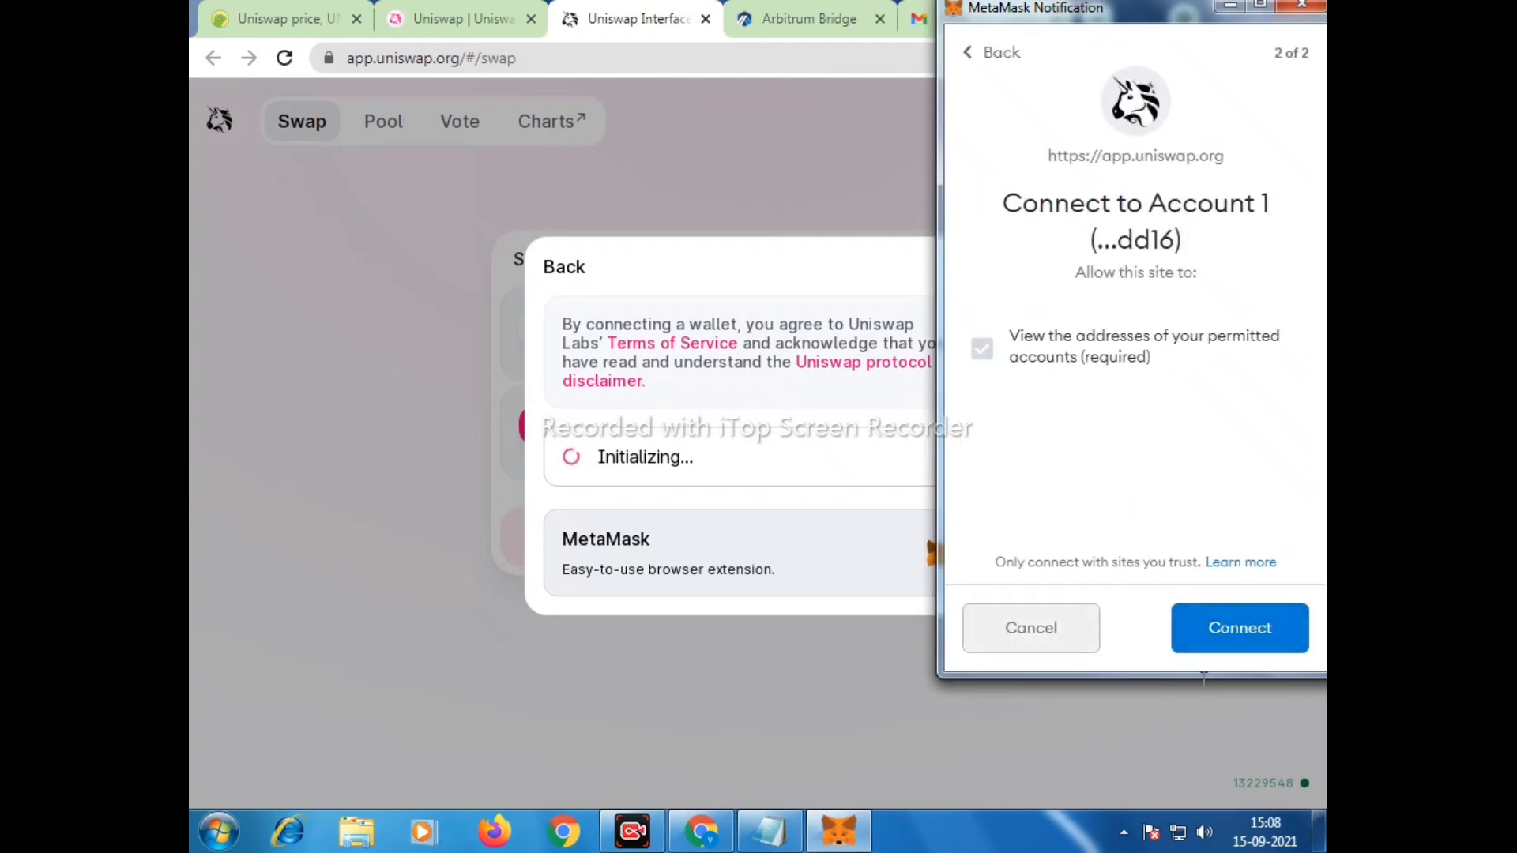
left_click(1241, 632)
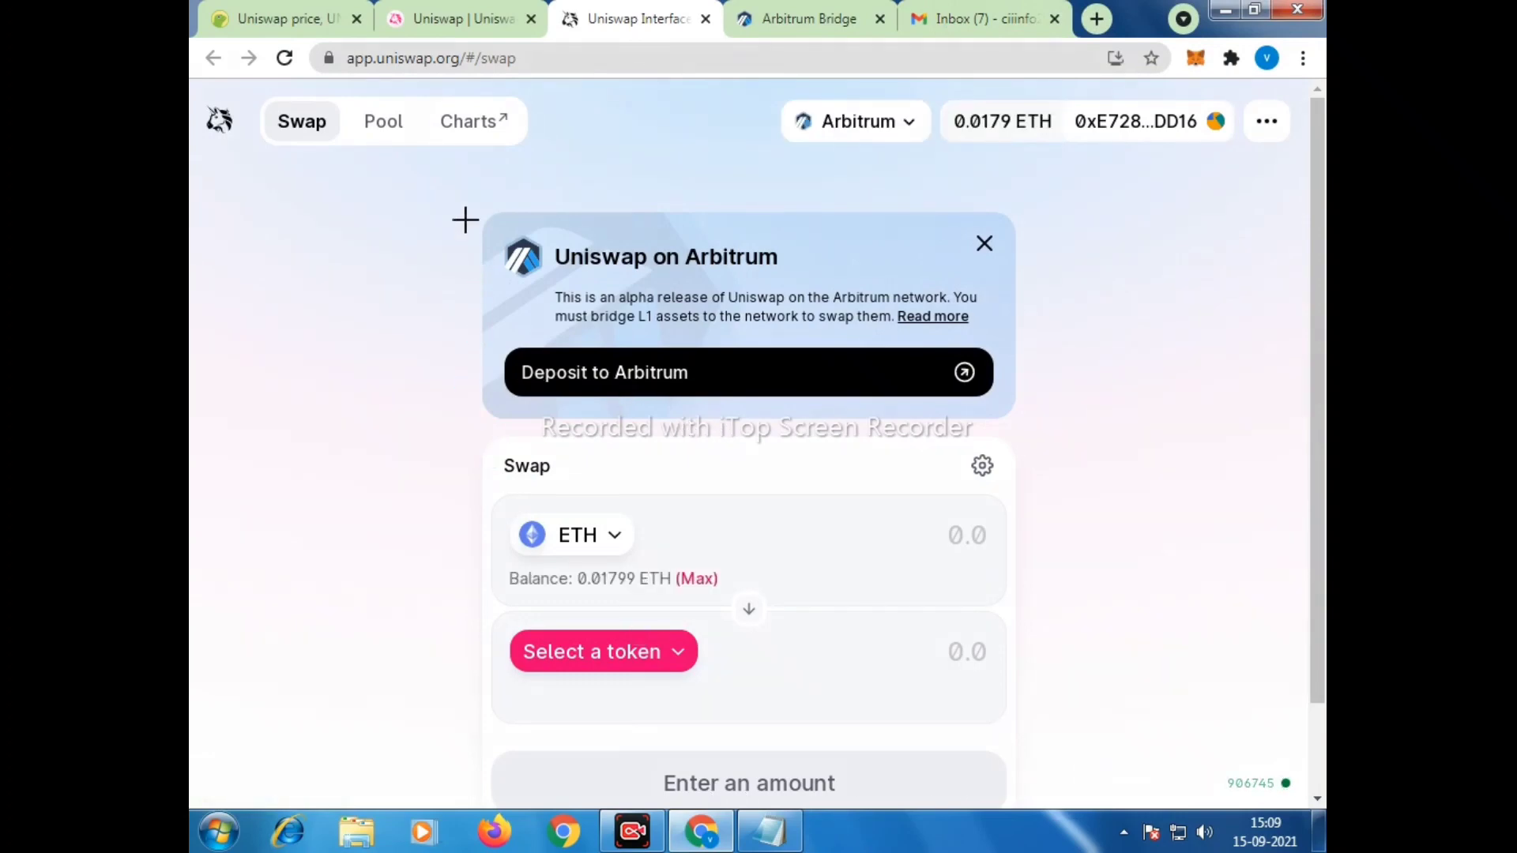
mouse_move(447, 198)
left_mouse_down()
mouse_move(454, 332)
mouse_move(742, 714)
mouse_move(976, 721)
mouse_move(1098, 702)
left_mouse_up()
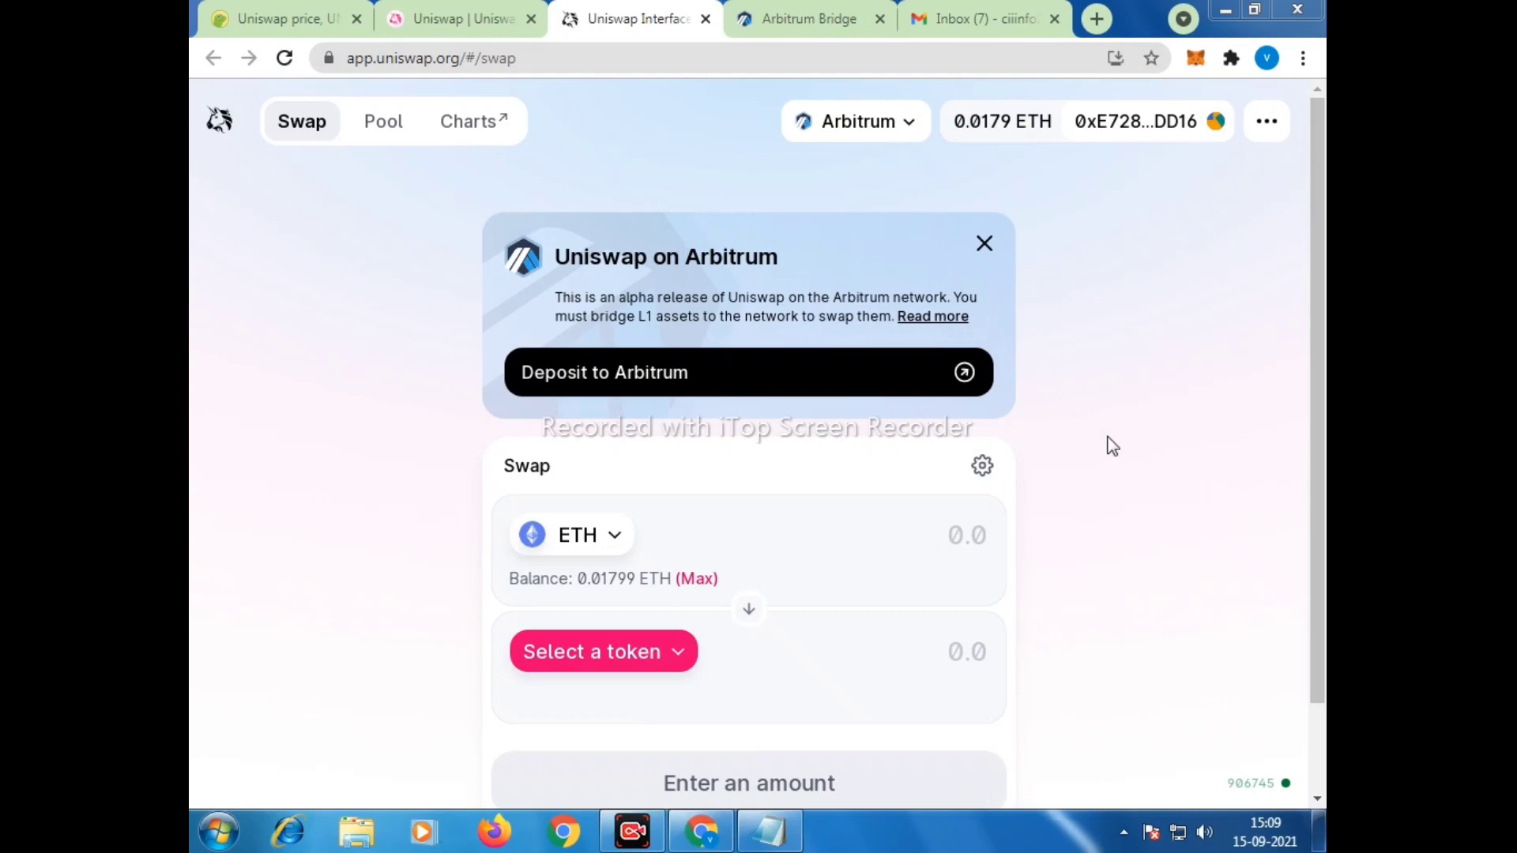
Choose GMX from the token list as the token to receive in the ETH swap
left_click(681, 658)
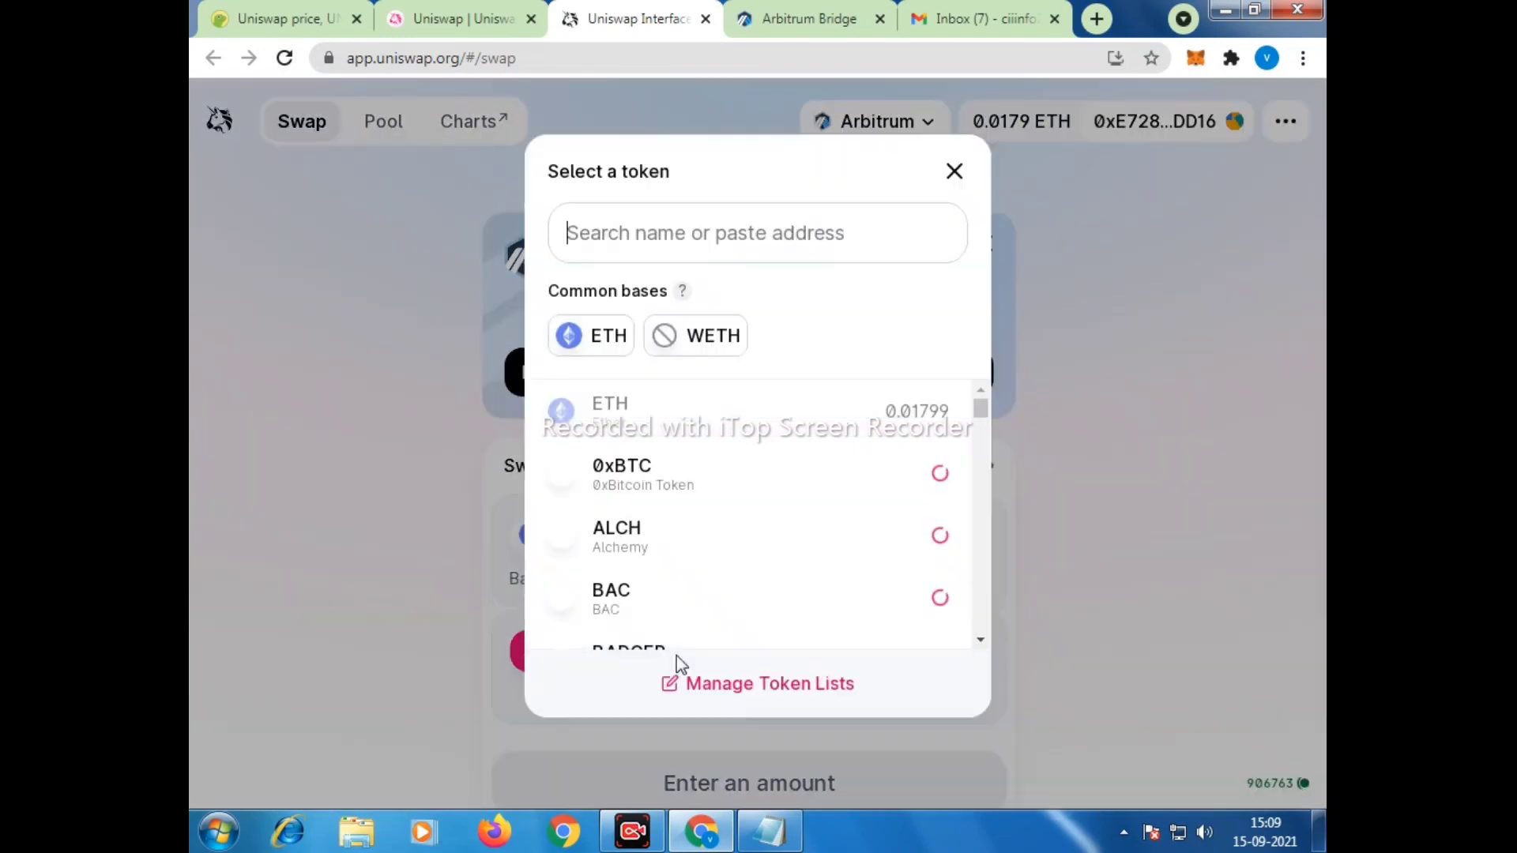
scroll(760, 535, "down", 5)
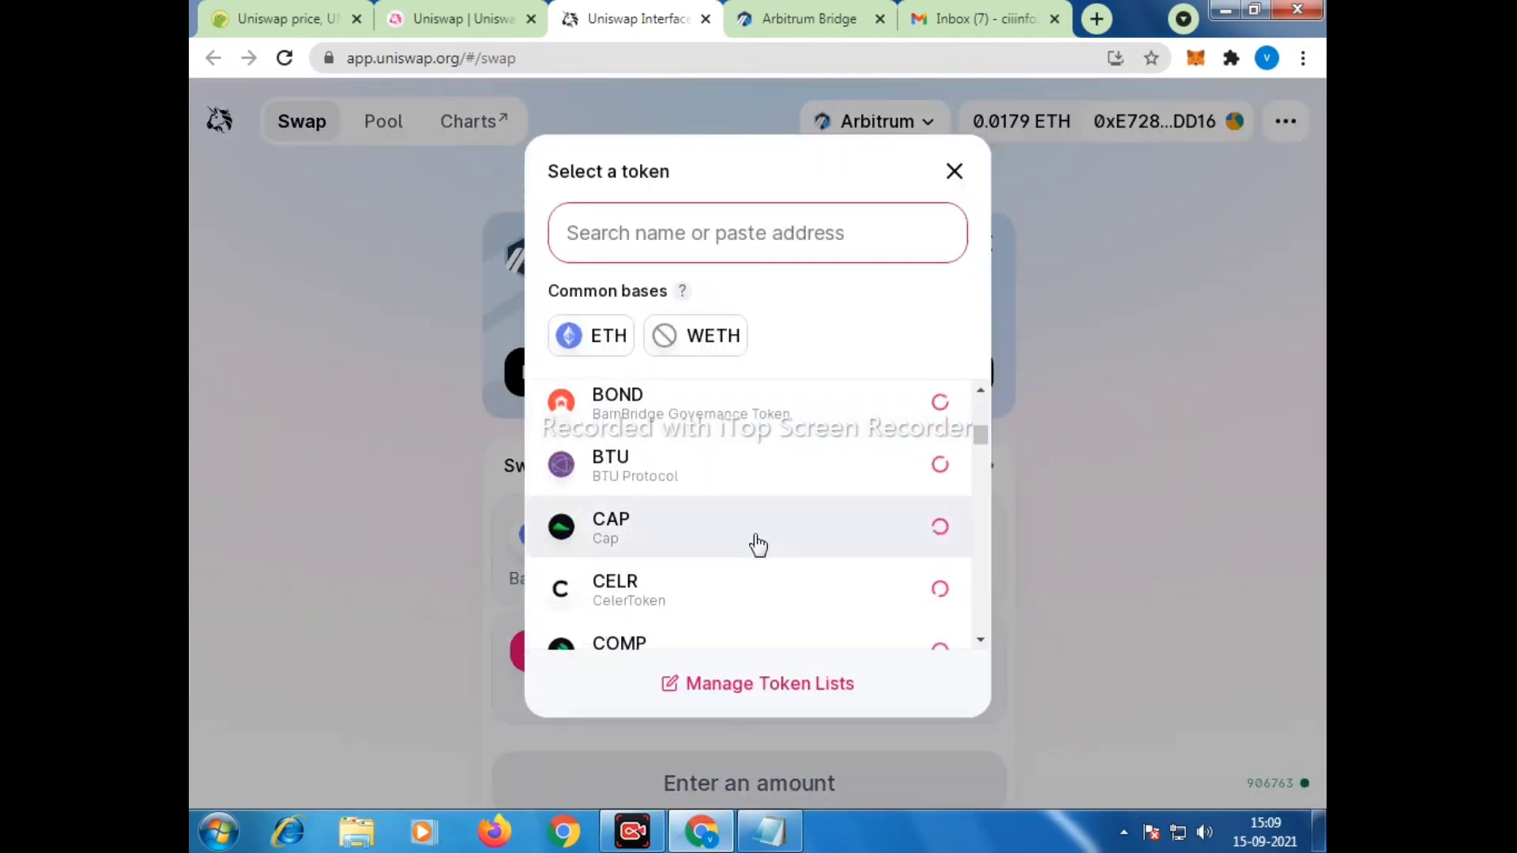
scroll(757, 542, "down", 5)
scroll(757, 543, "down", 4)
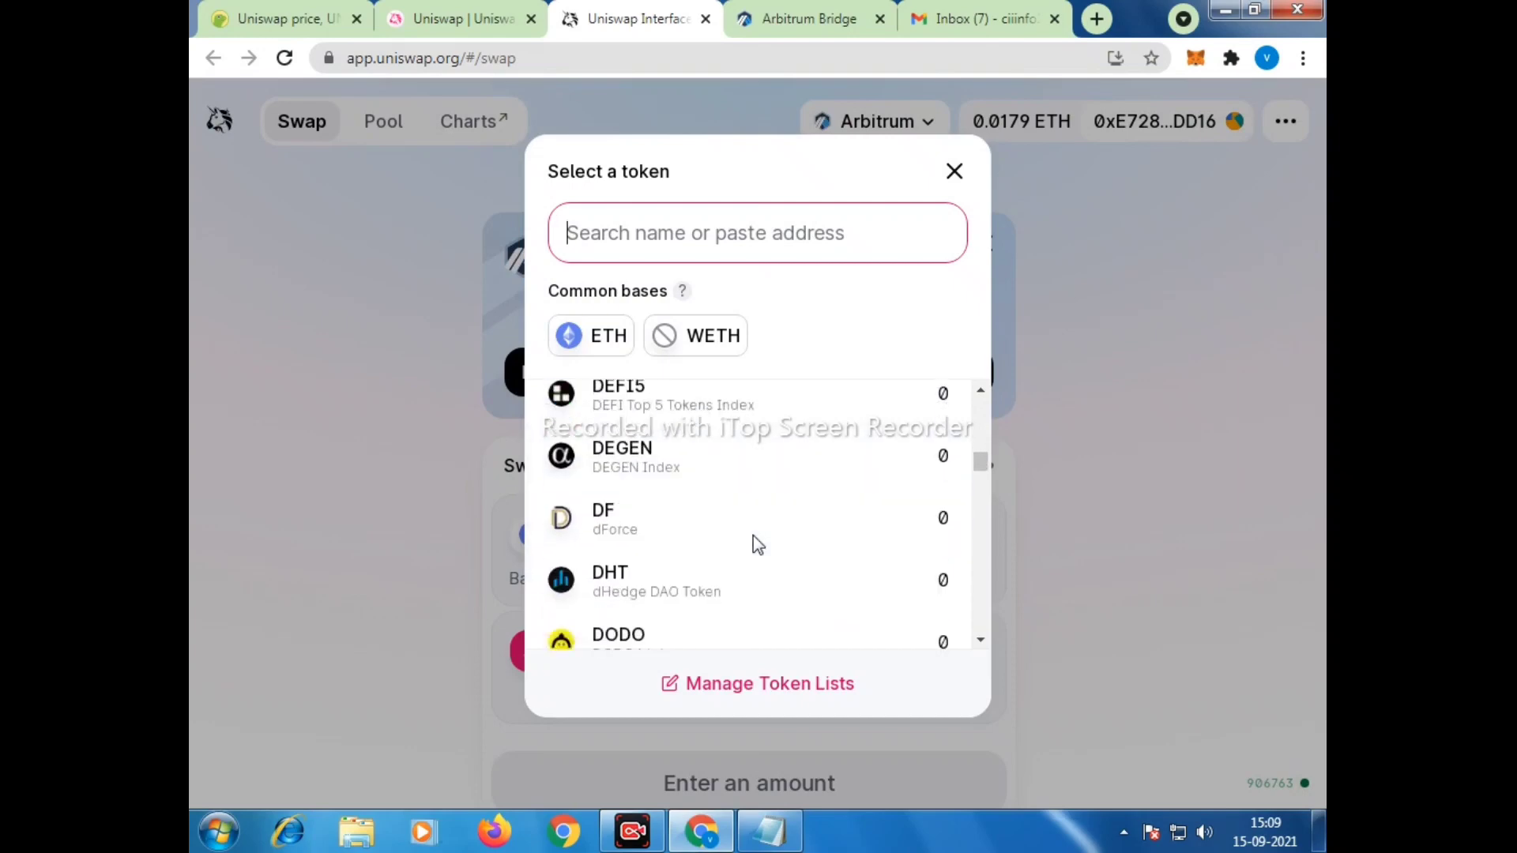
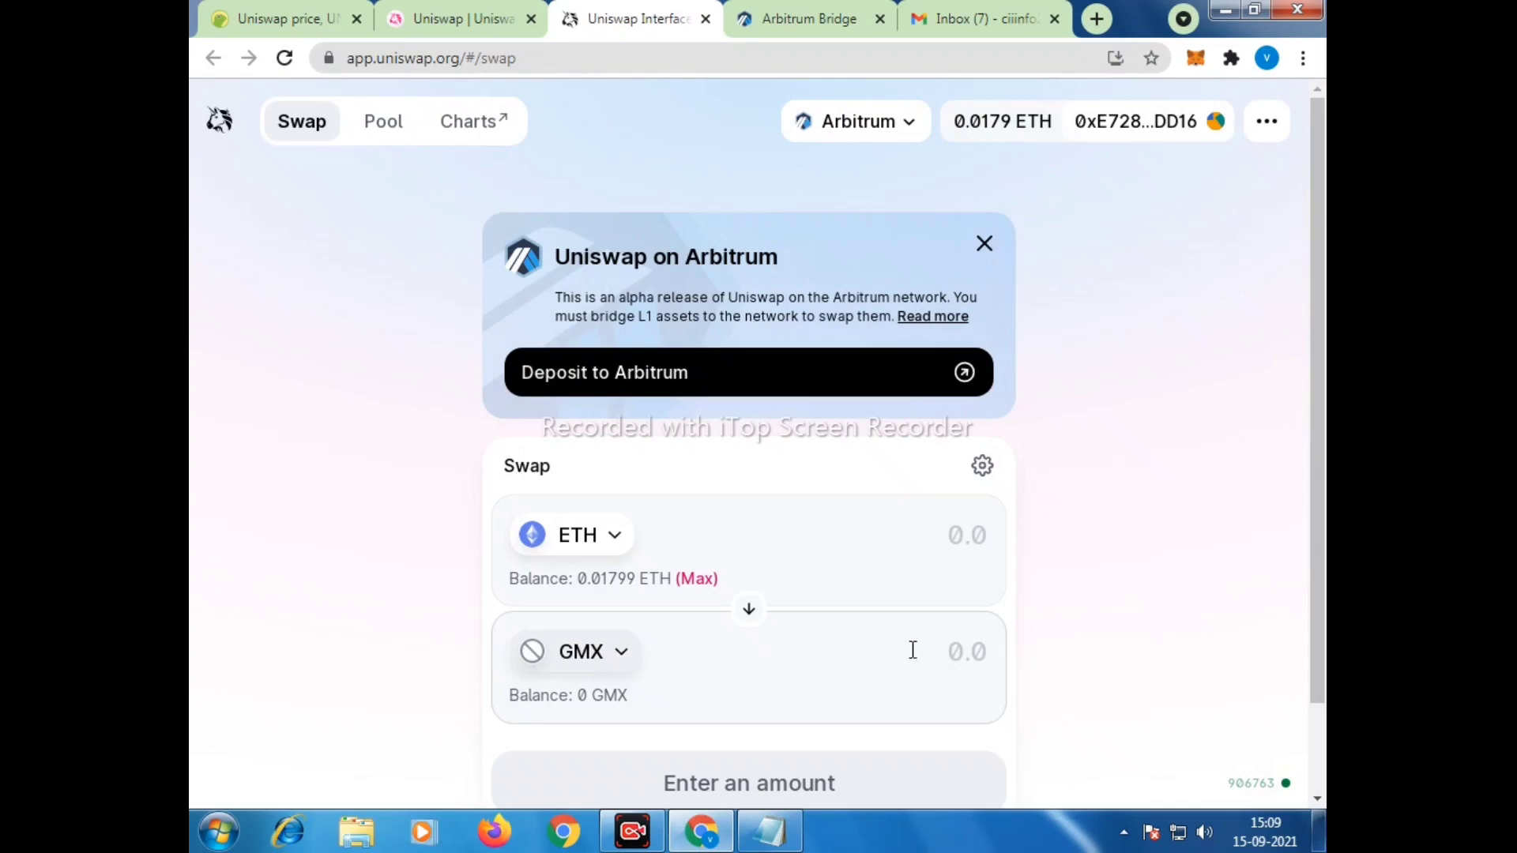
Try to set the amount to receive to 1 GMX, then clear the amount
left_click(956, 642)
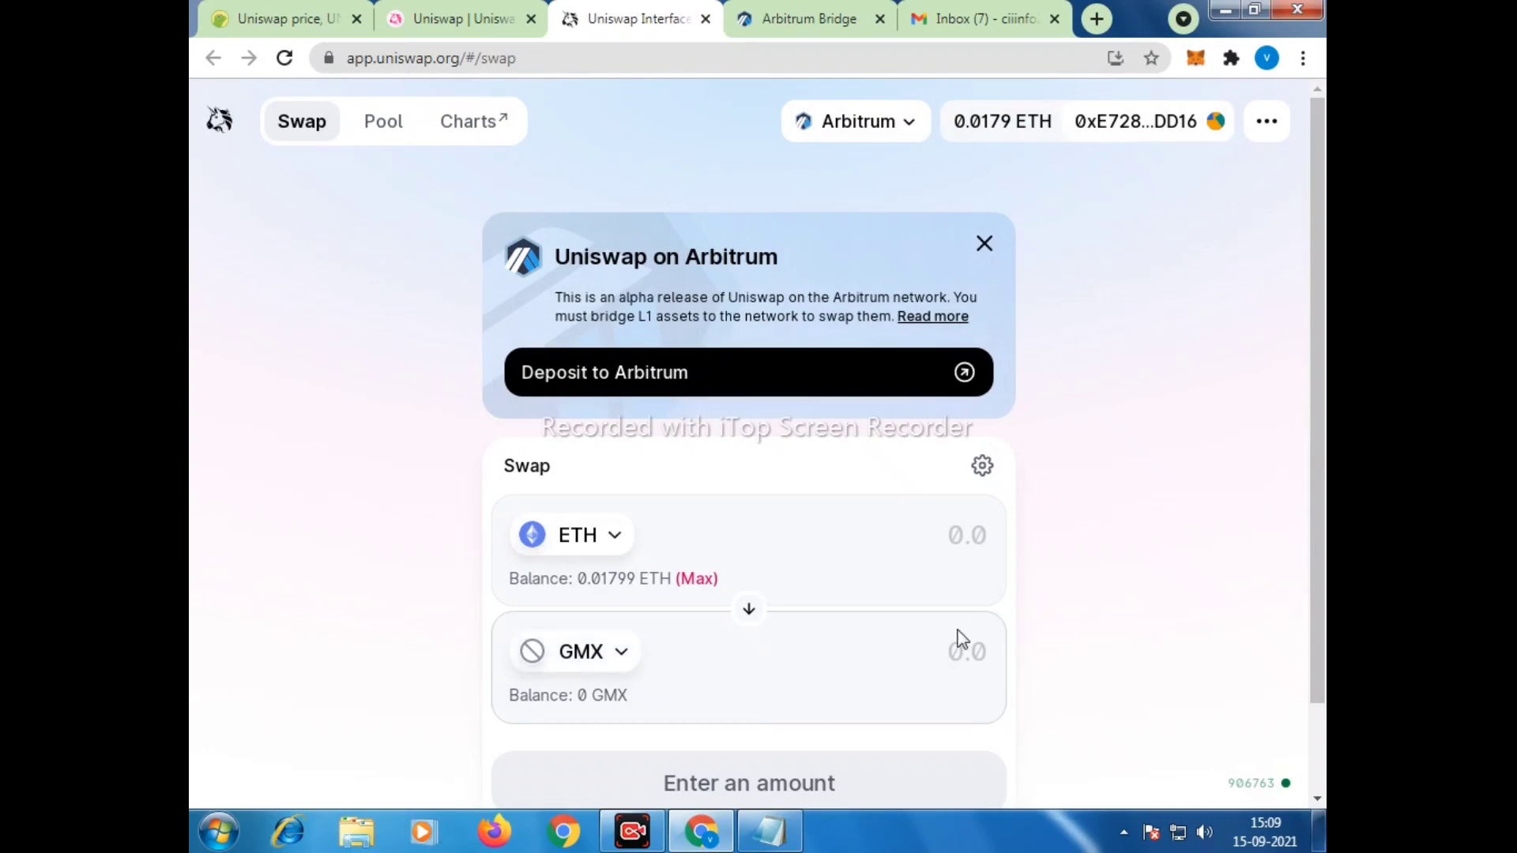
type("1")
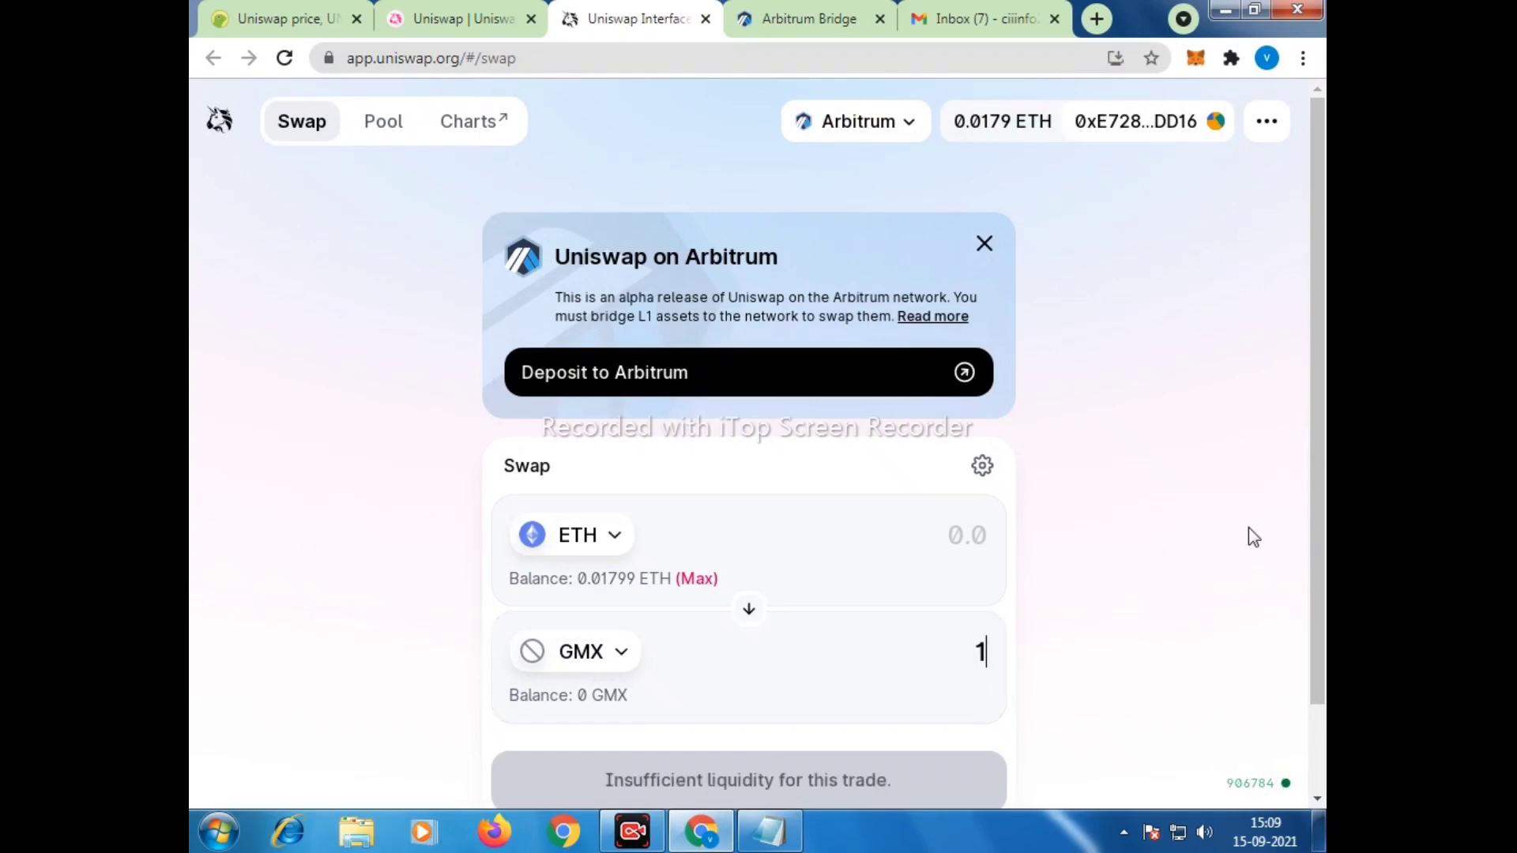
scroll(1247, 532, "down", 2)
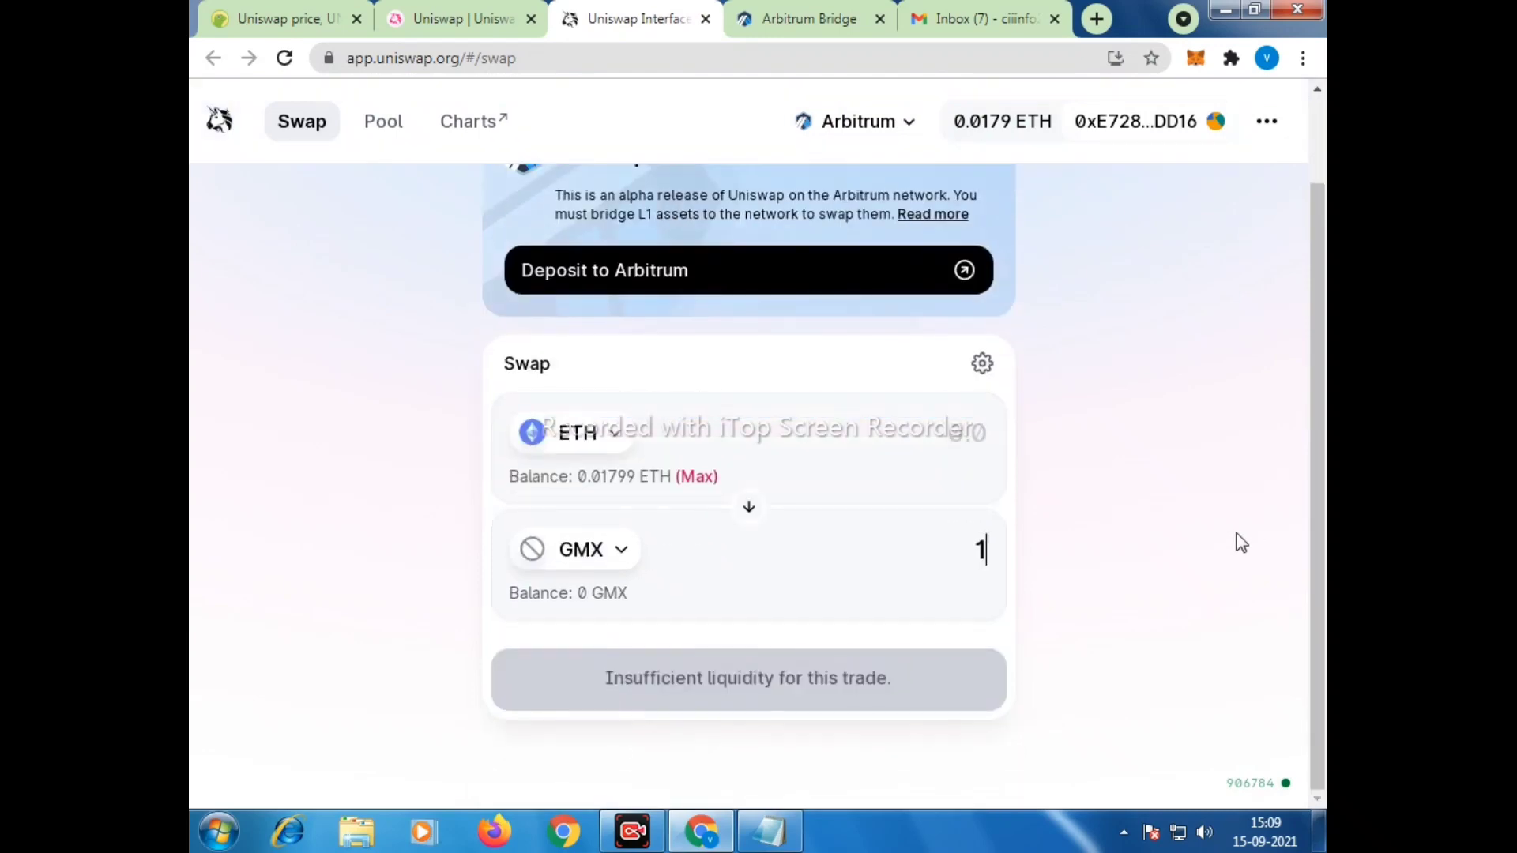
key("BackSpace")
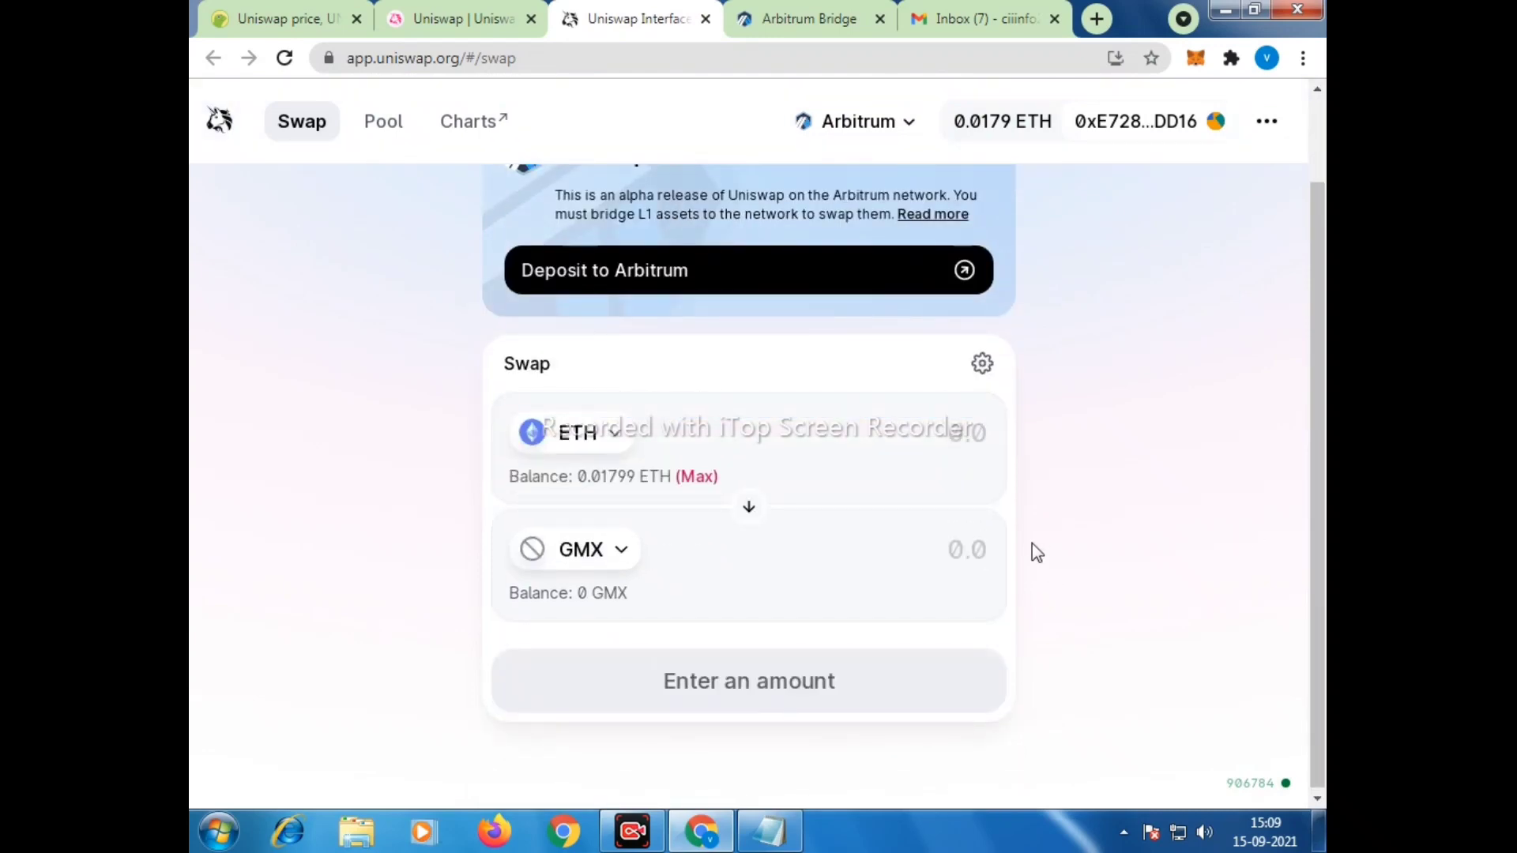
Choose CRV (Curve DAO Token) from the token list as the token to receive in the ETH swap
left_click(620, 551)
scroll(704, 566, "down", 3)
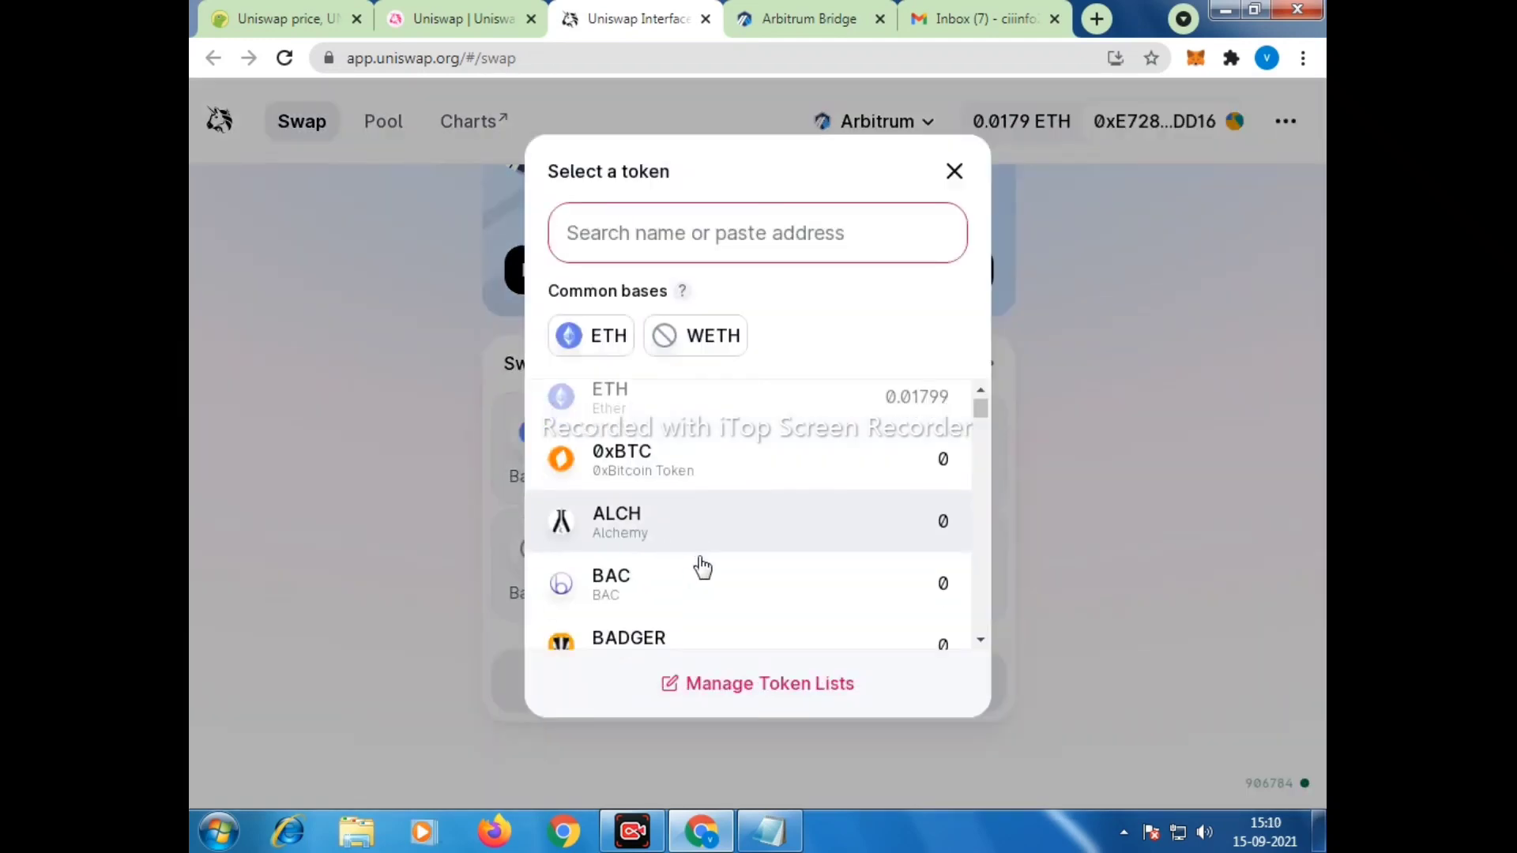
scroll(712, 565, "down", 2)
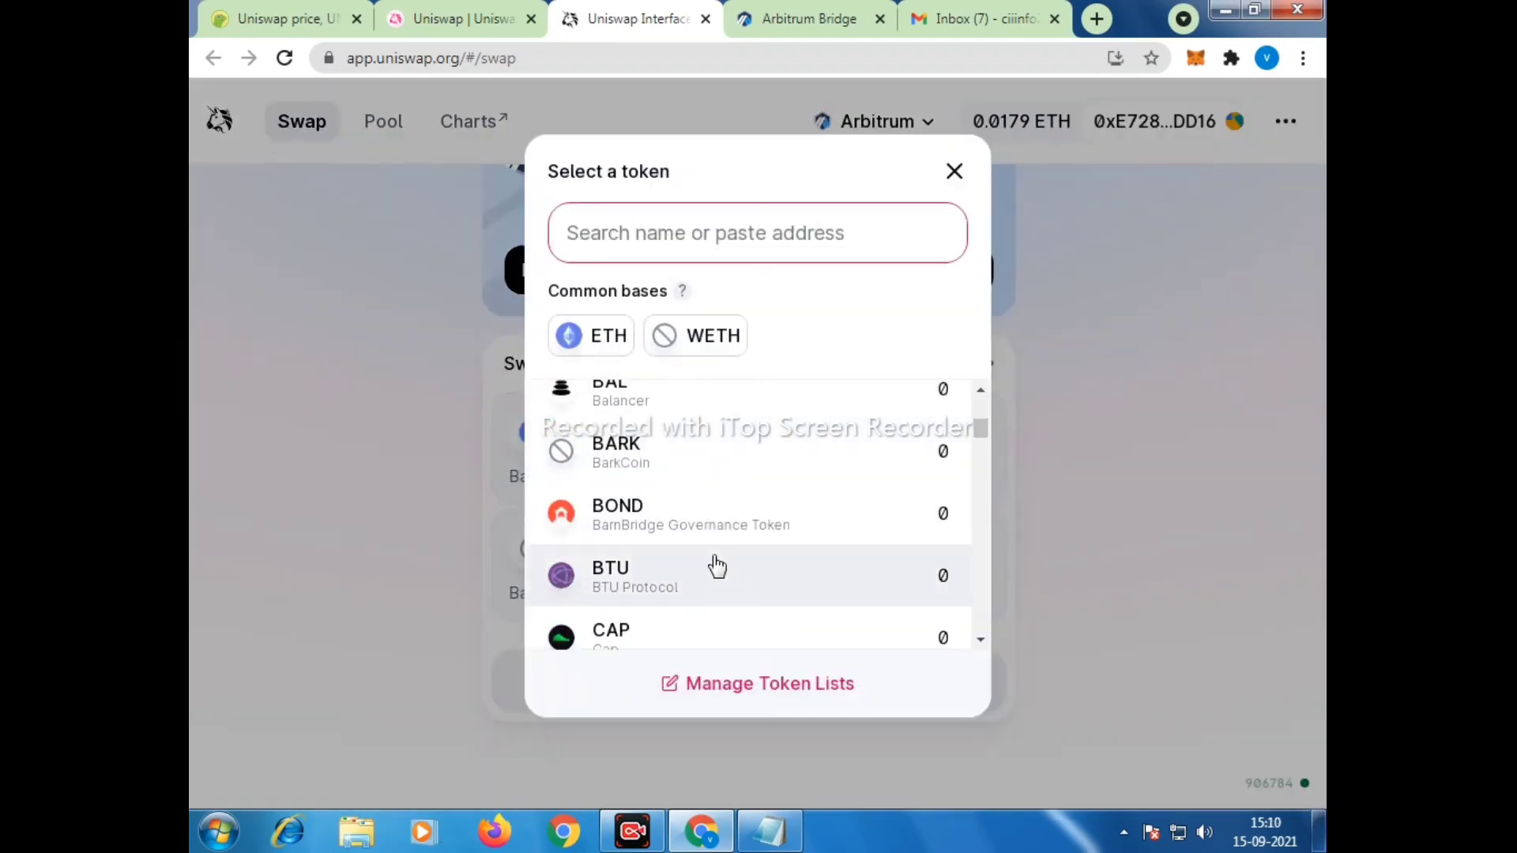
scroll(716, 565, "down", 4)
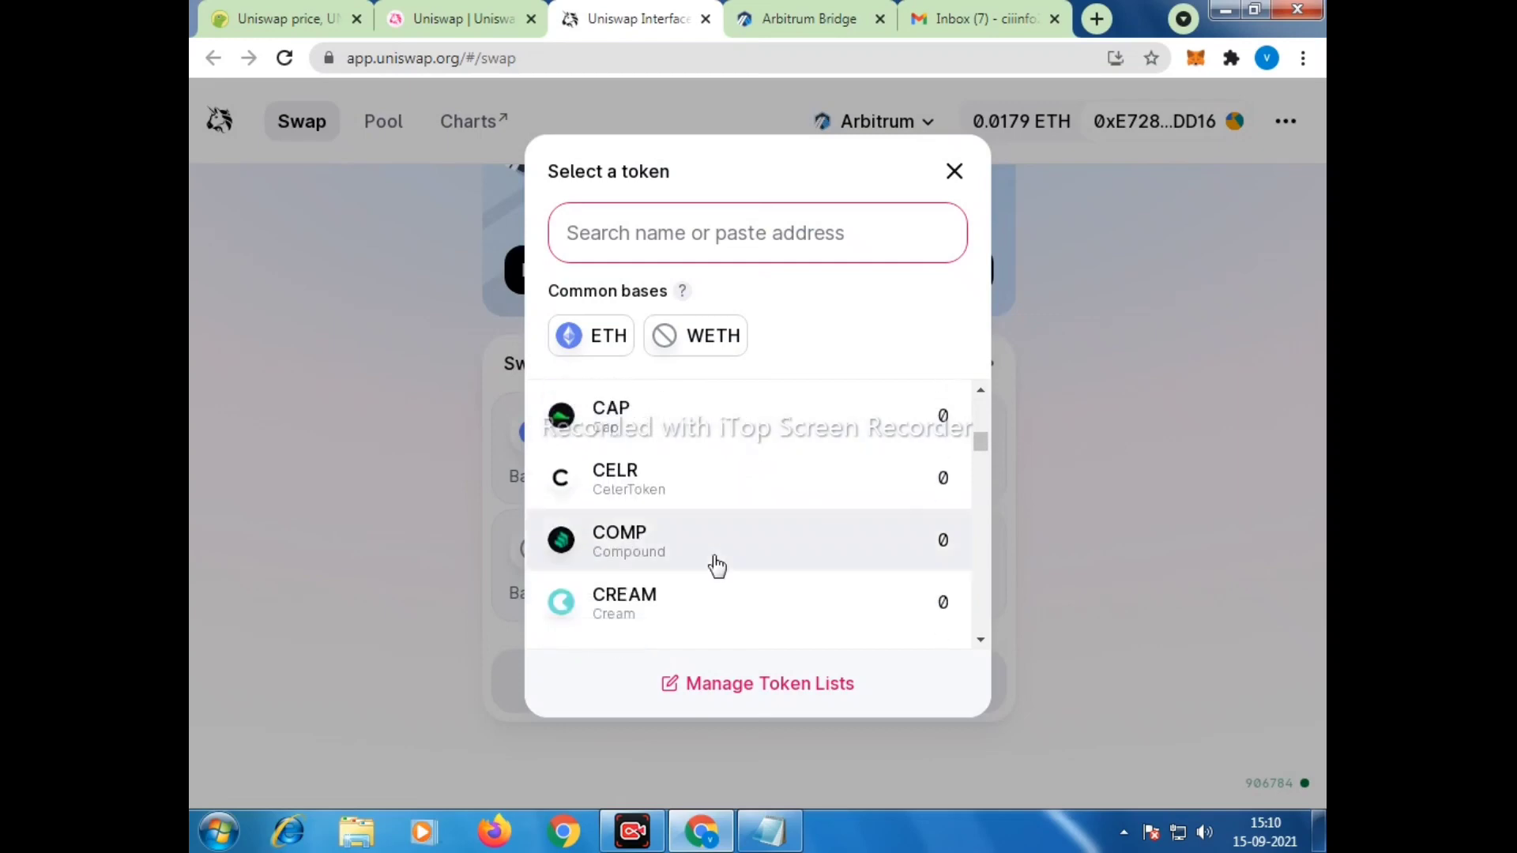
scroll(717, 566, "down", 2)
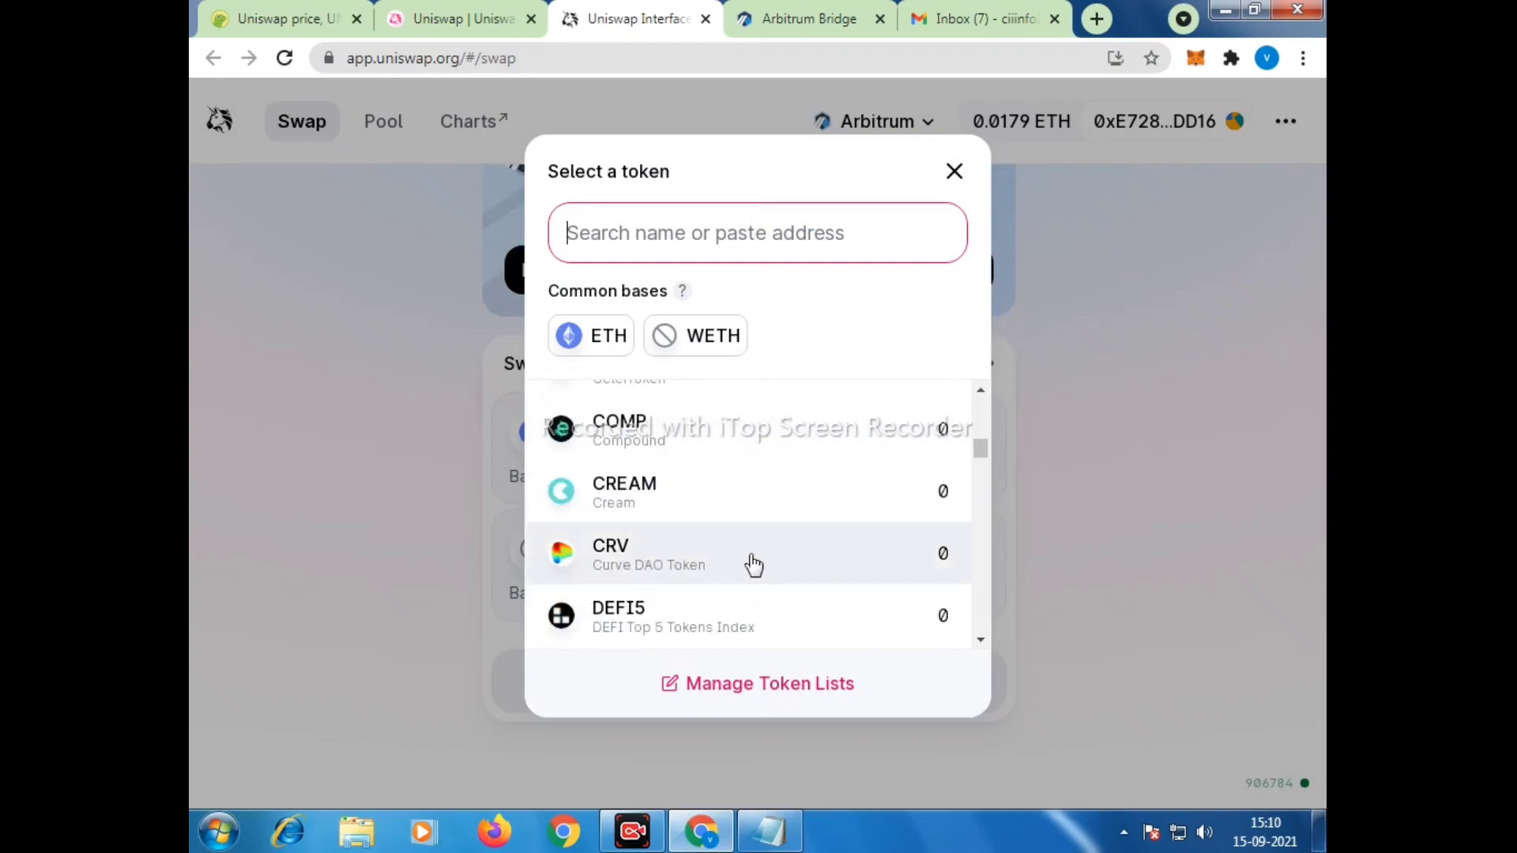
scroll(752, 564, "down", 4)
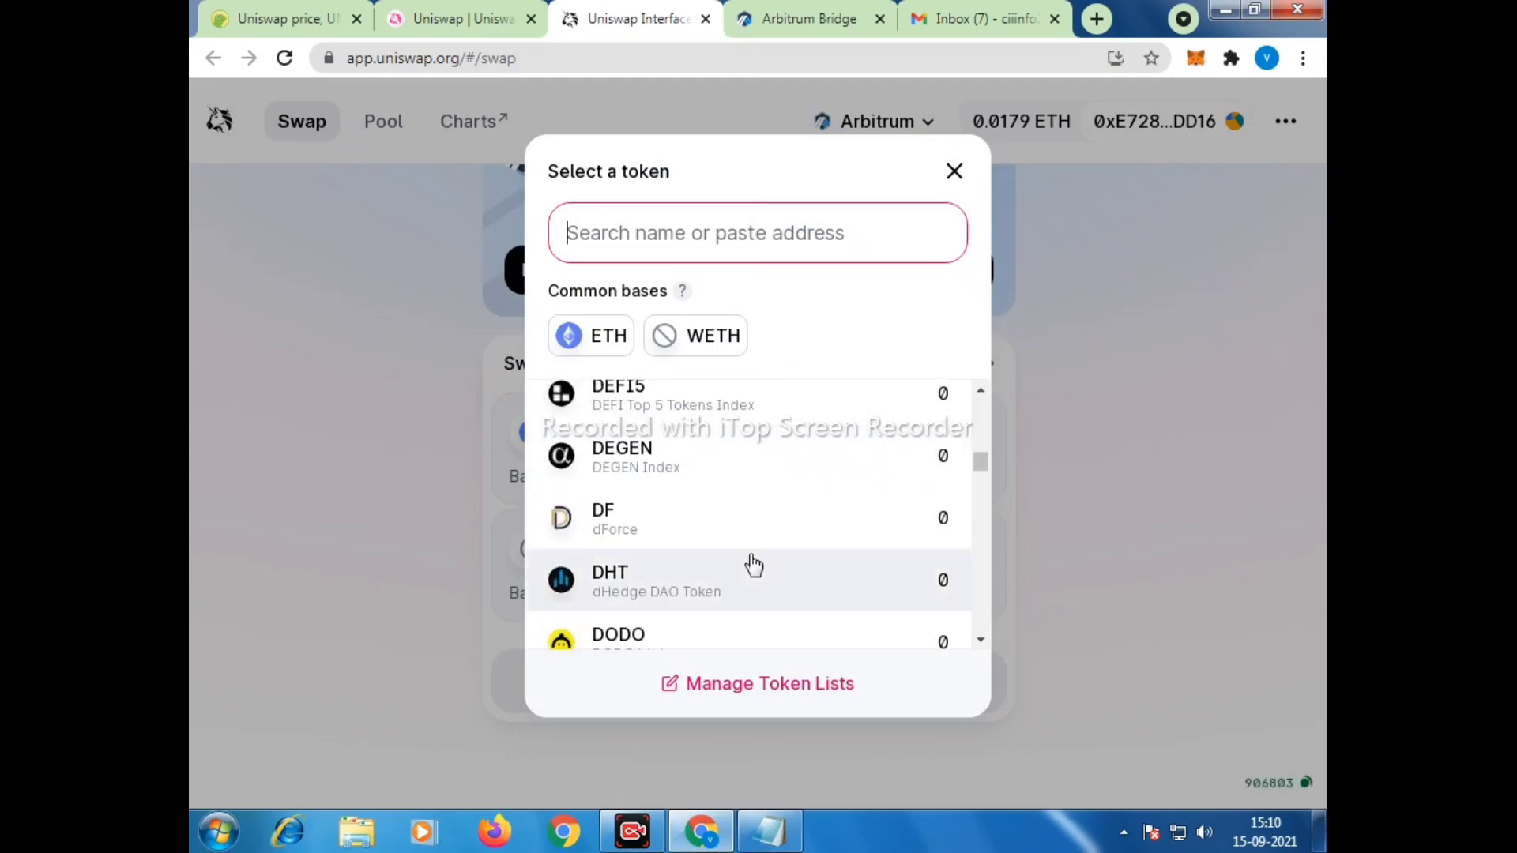
scroll(751, 566, "down", 4)
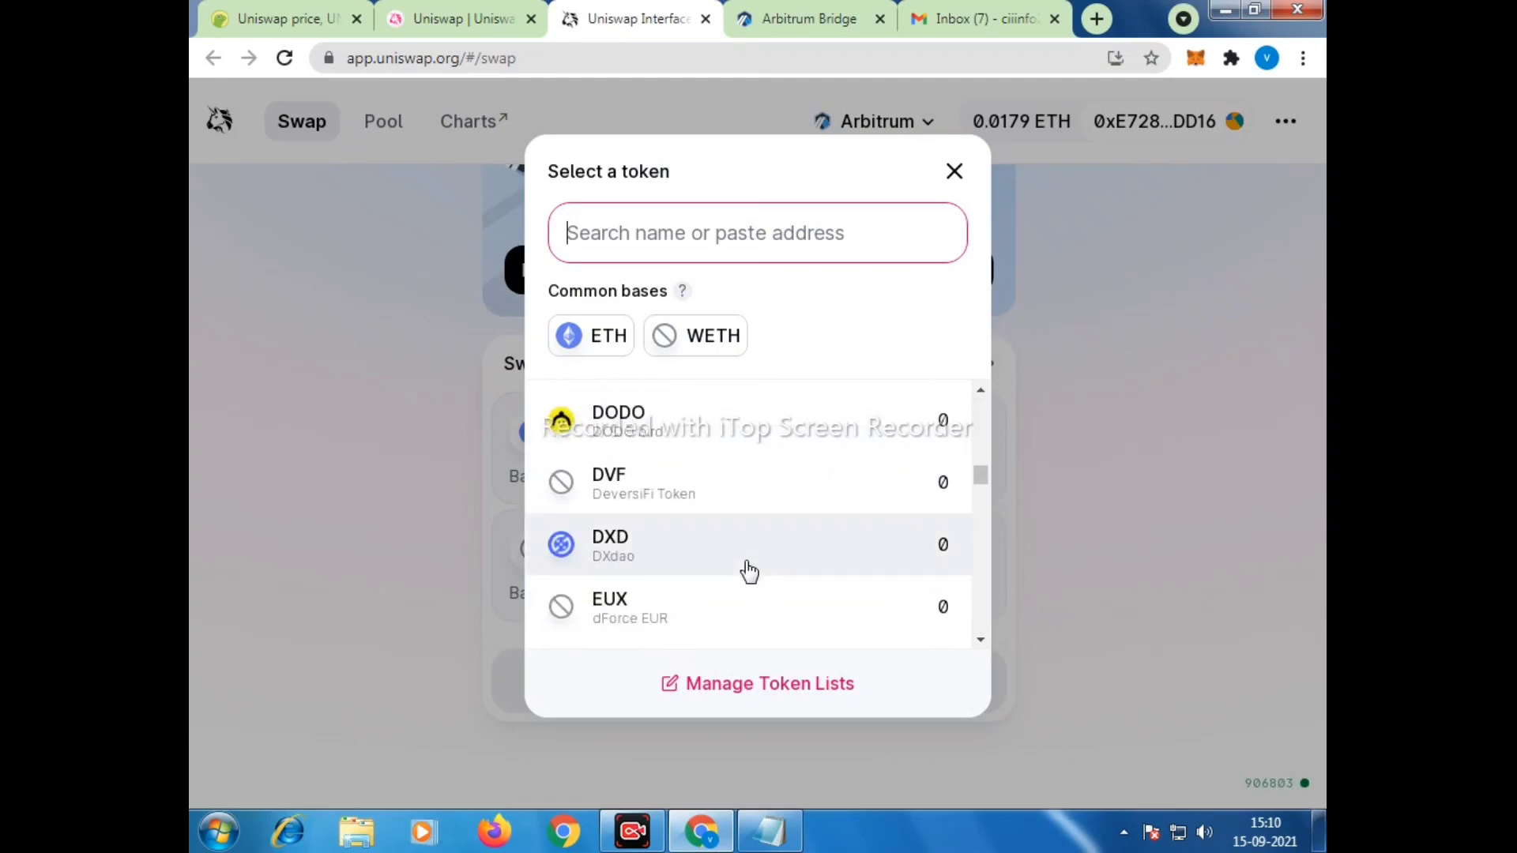
scroll(749, 570, "up", 7)
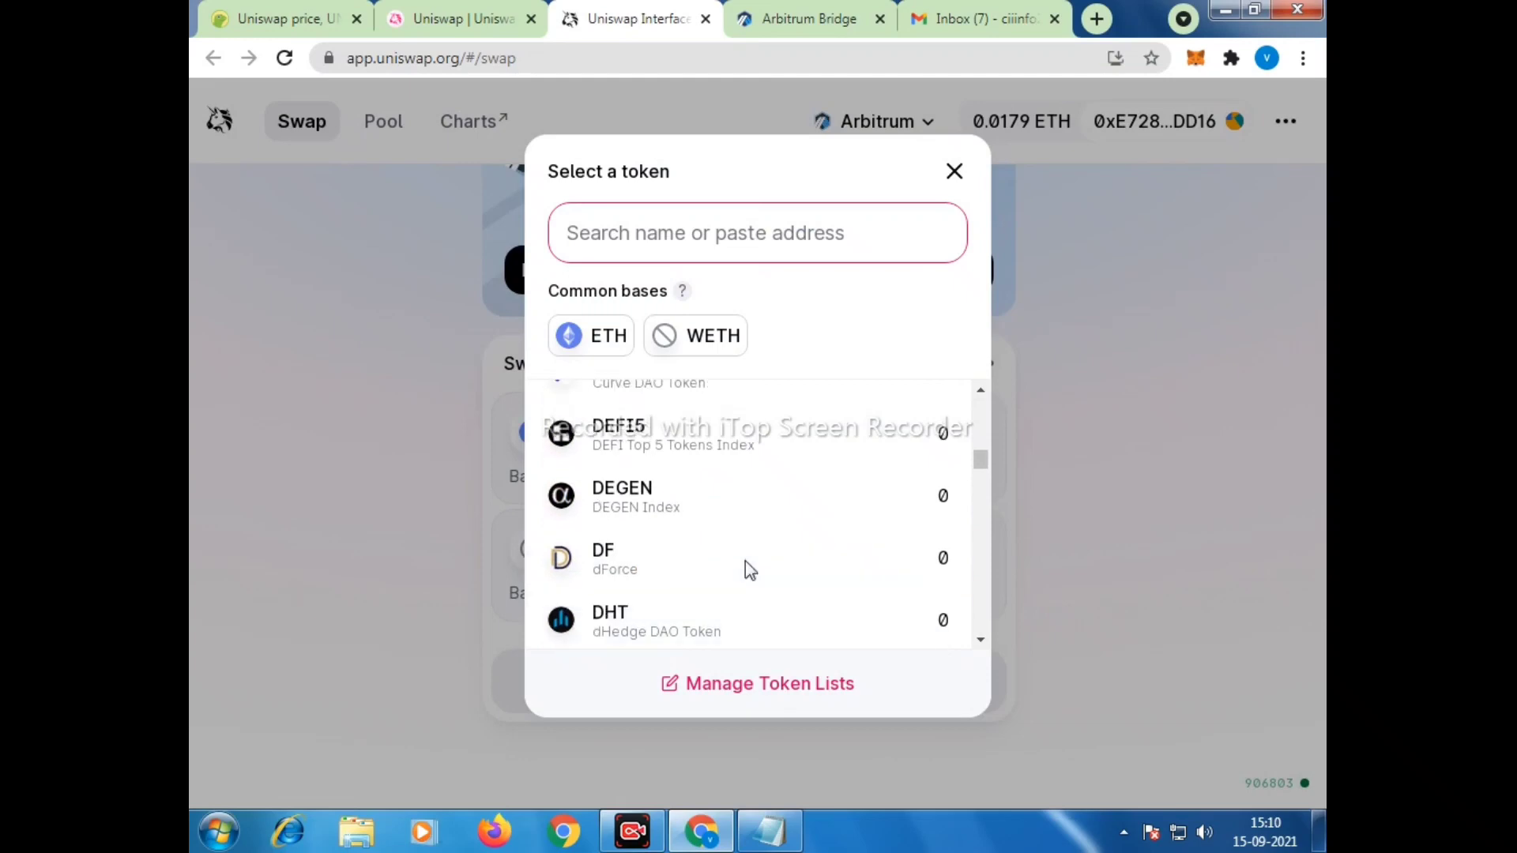
scroll(749, 570, "up", 2)
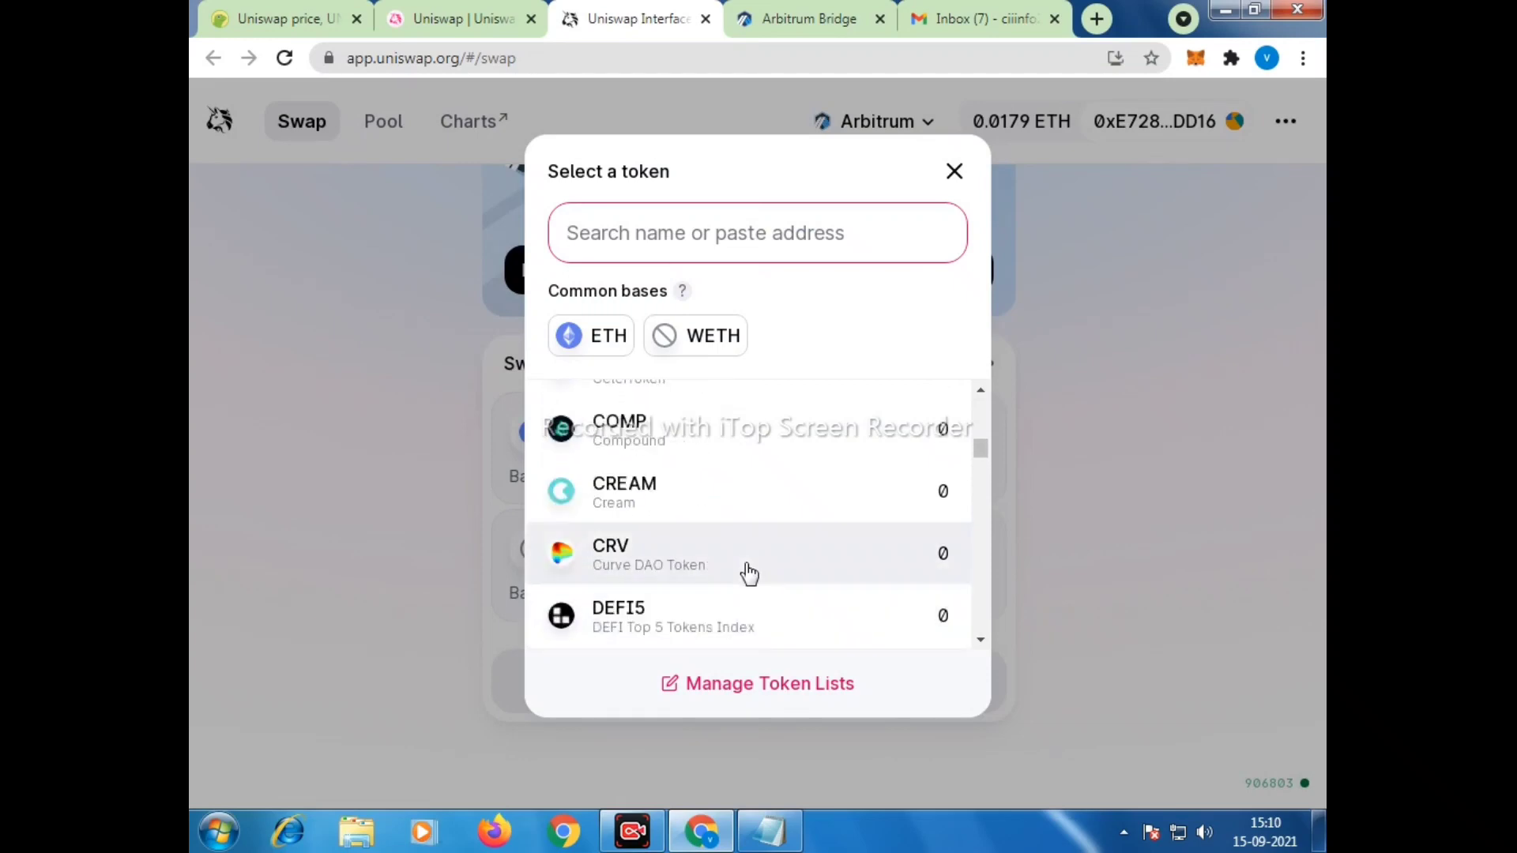
left_click(615, 555)
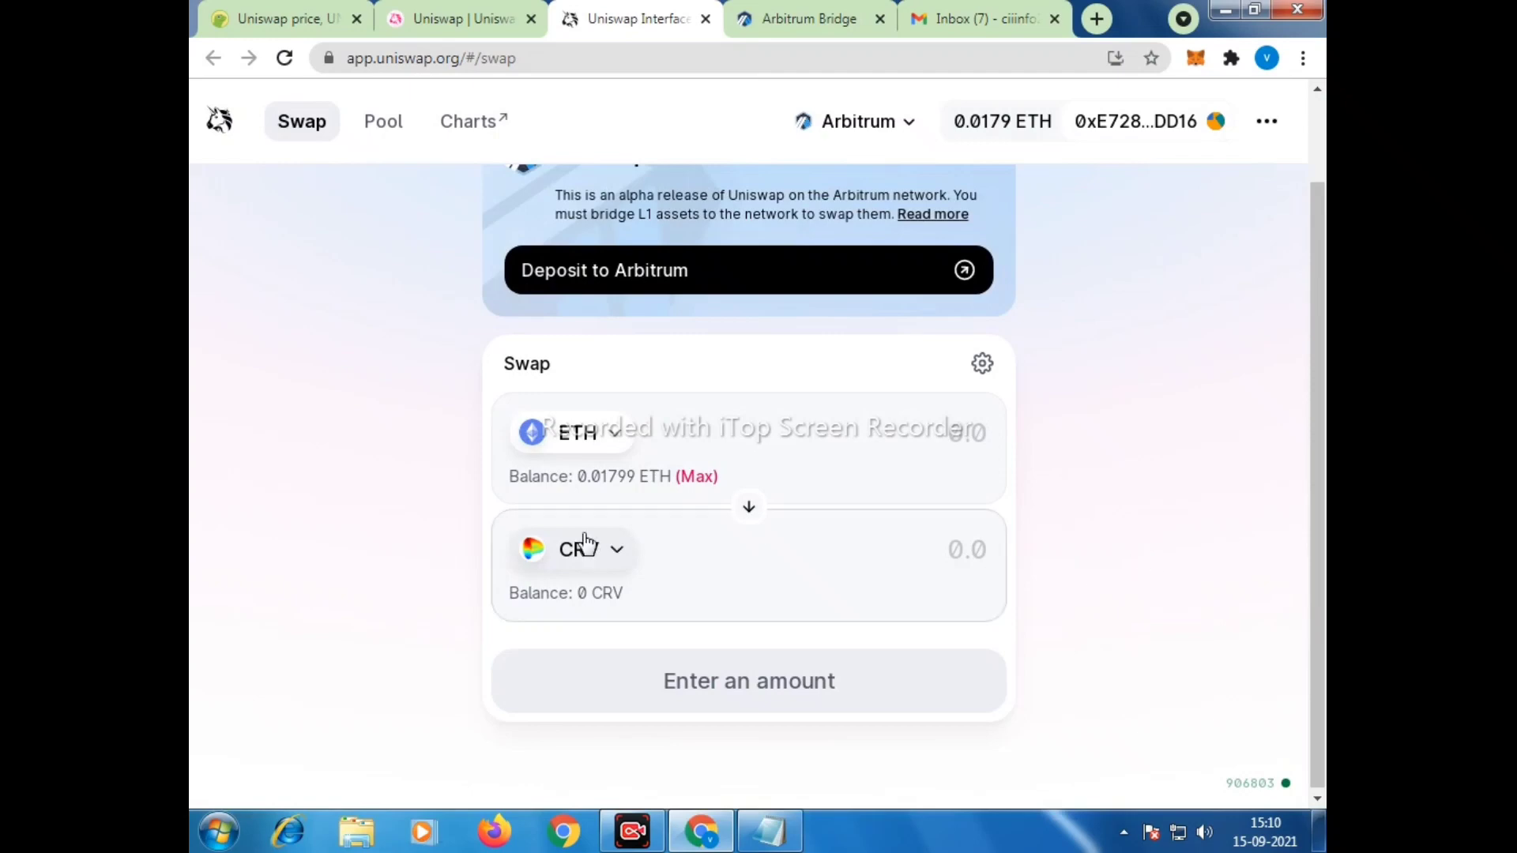
Choose GRT (Graph Token) as the token to receive and set the amount to receive to 21 GRT
left_click(615, 553)
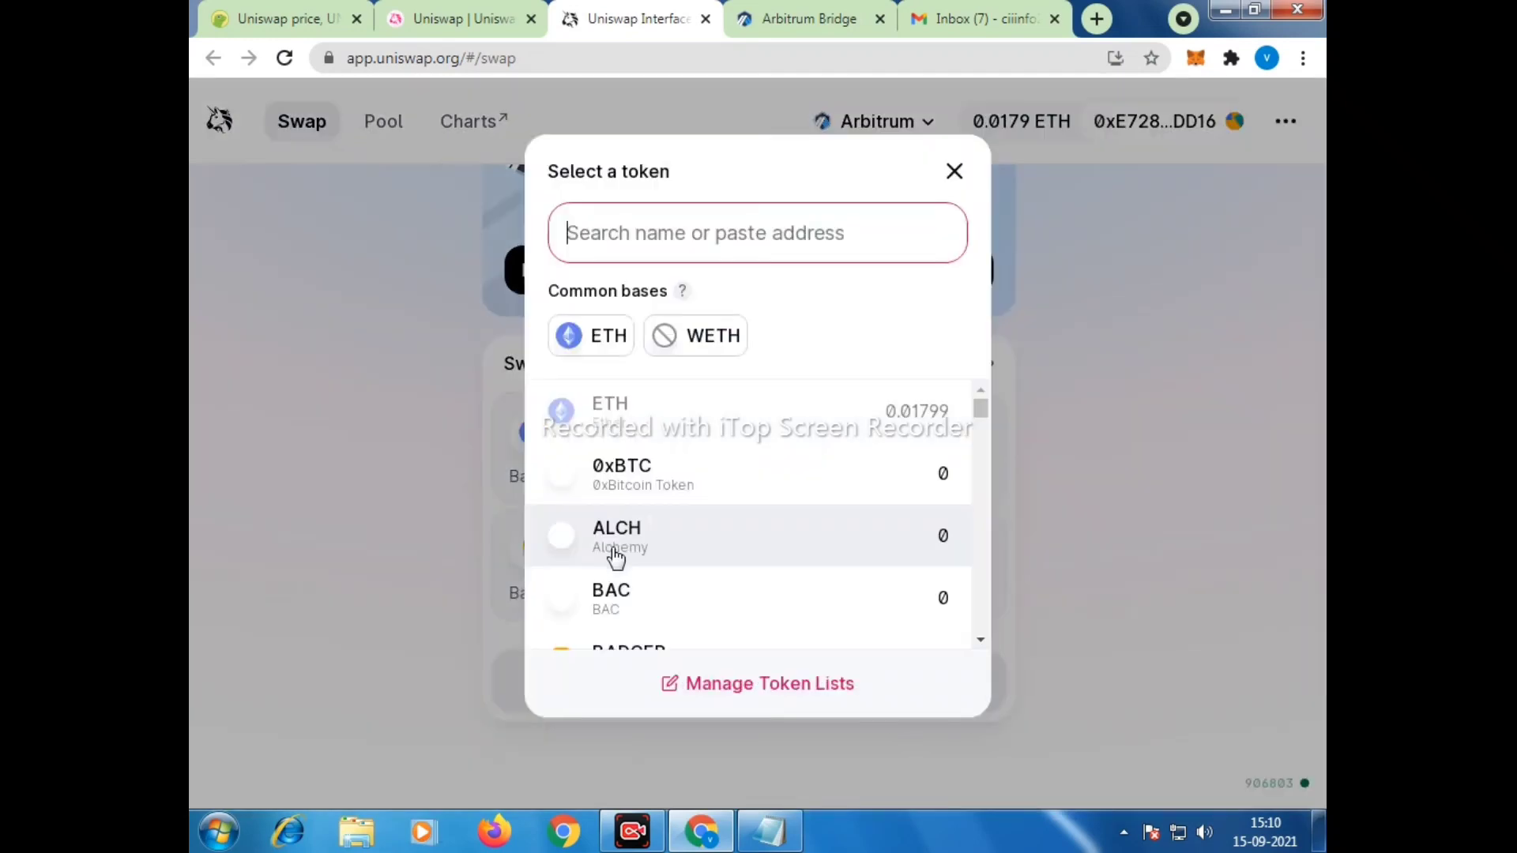
scroll(710, 535, "down", 5)
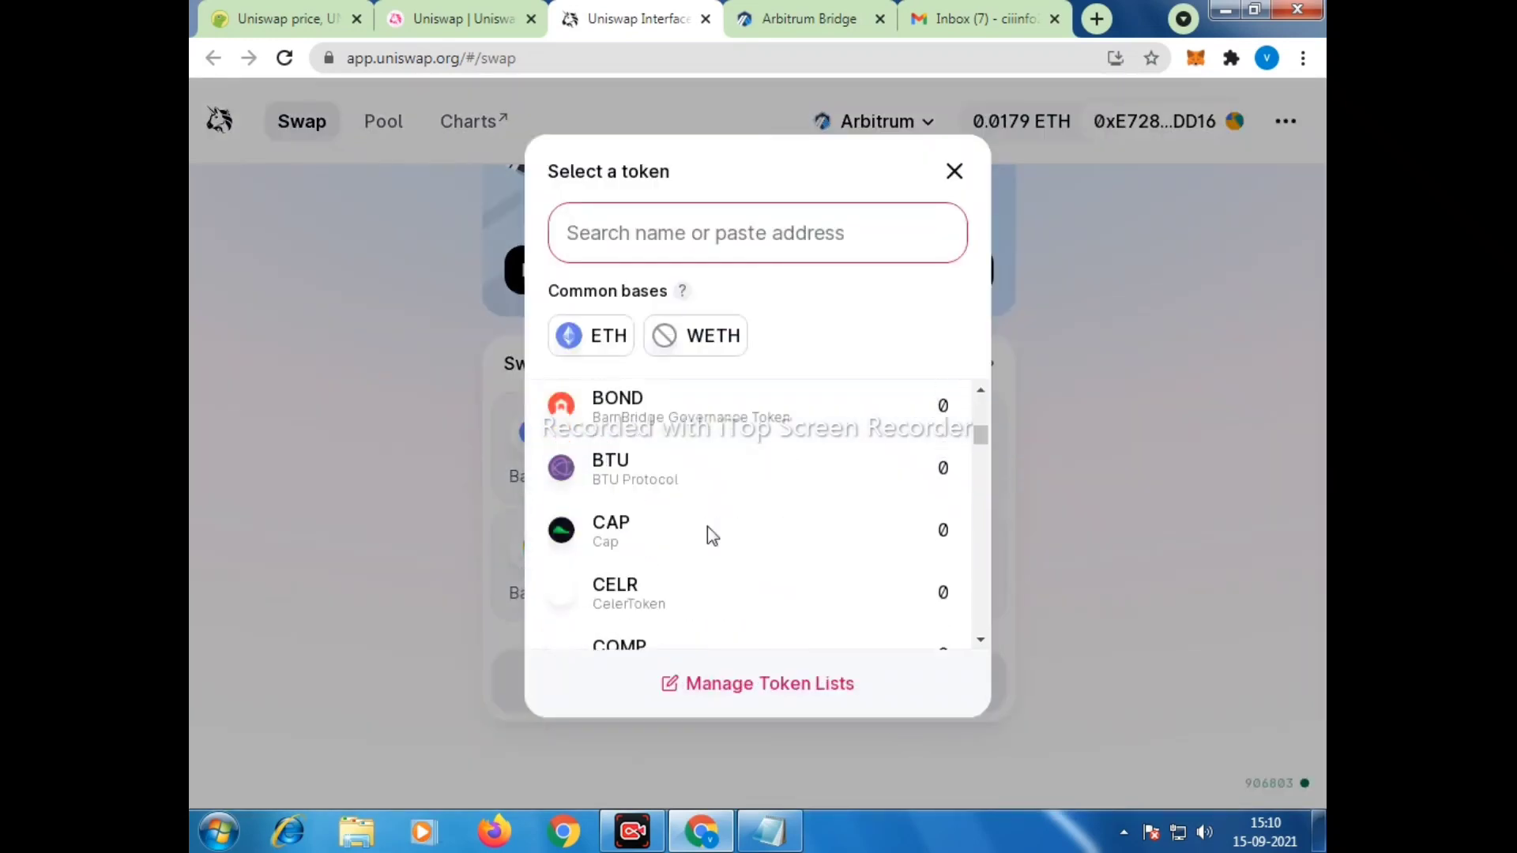
scroll(708, 527, "down", 8)
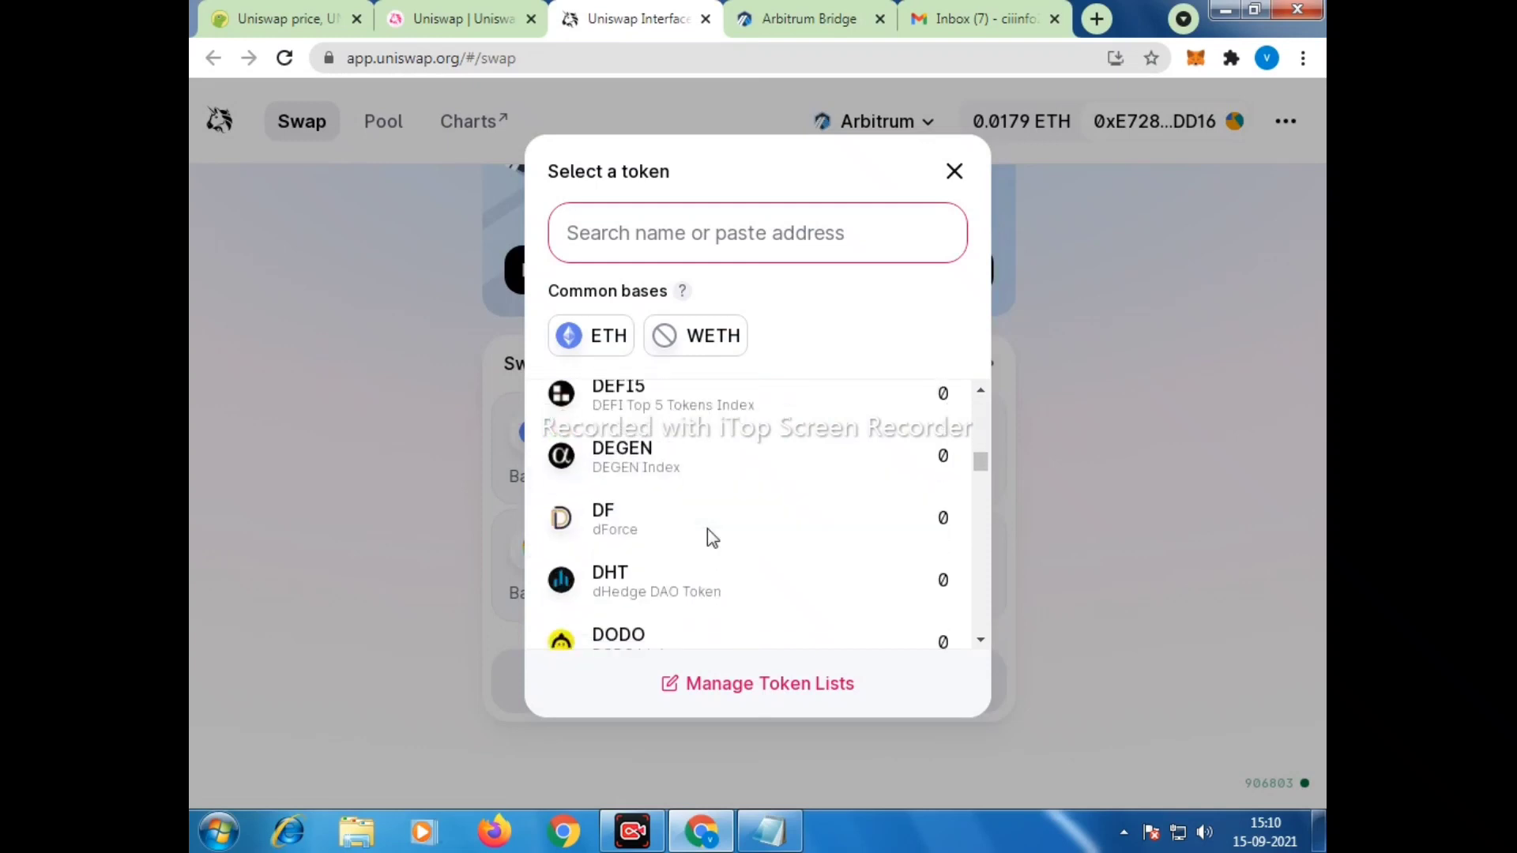
scroll(708, 529, "down", 5)
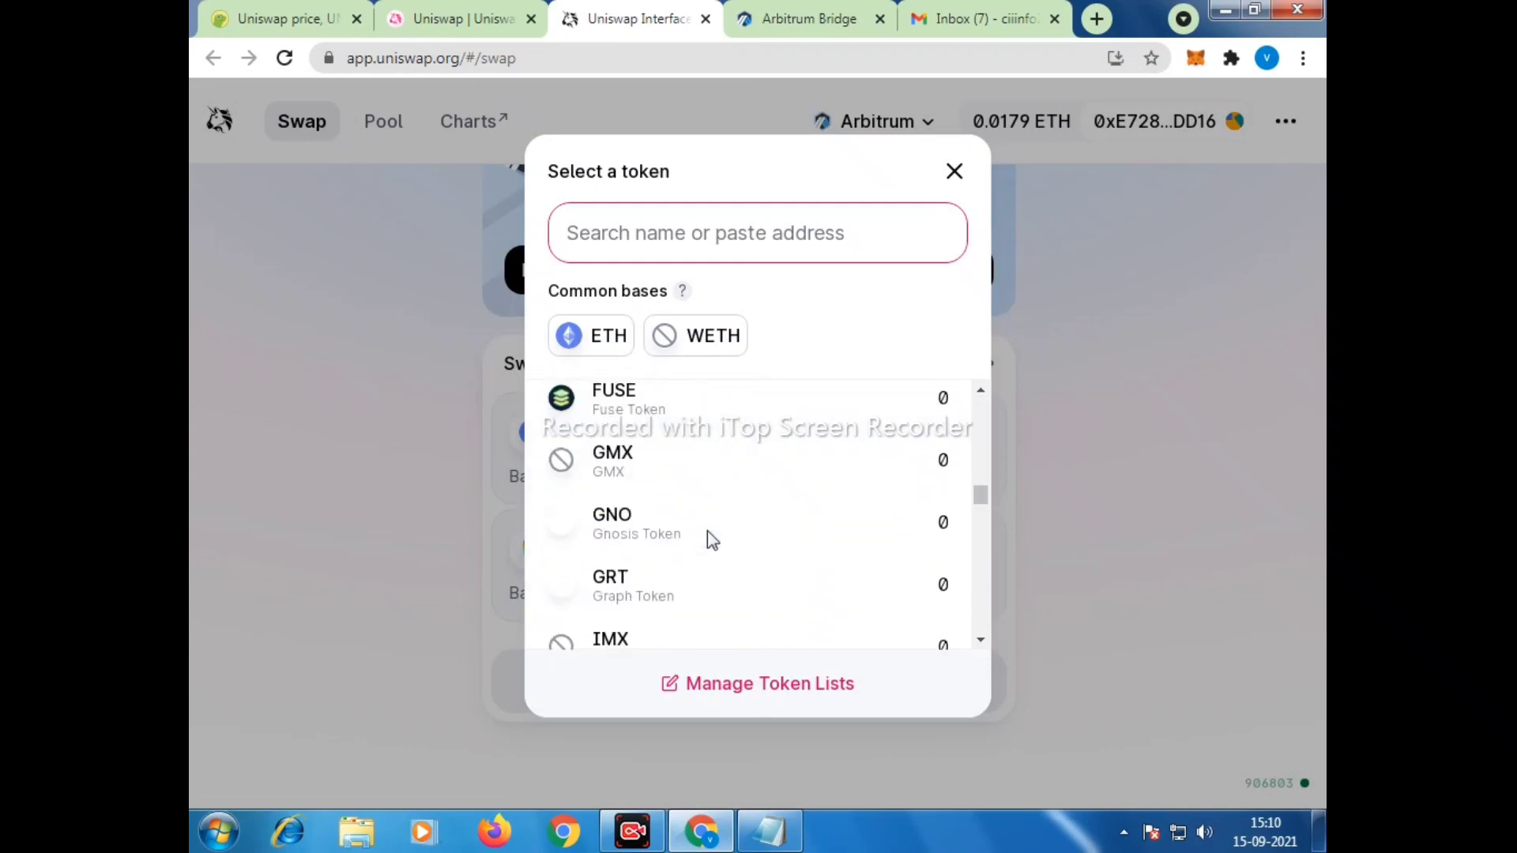
left_click(628, 584)
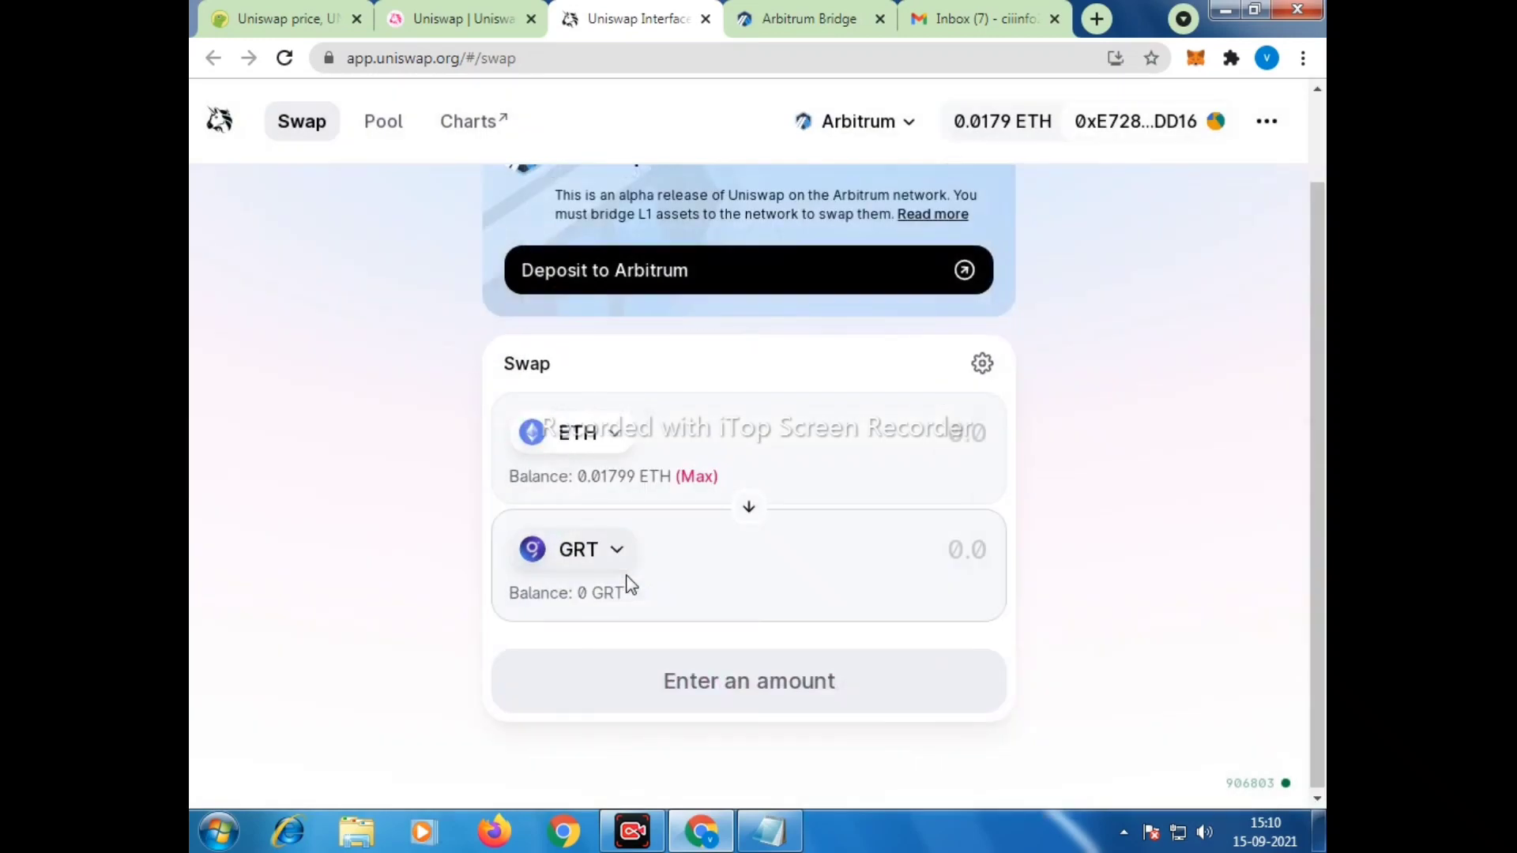
left_click(951, 545)
type("21")
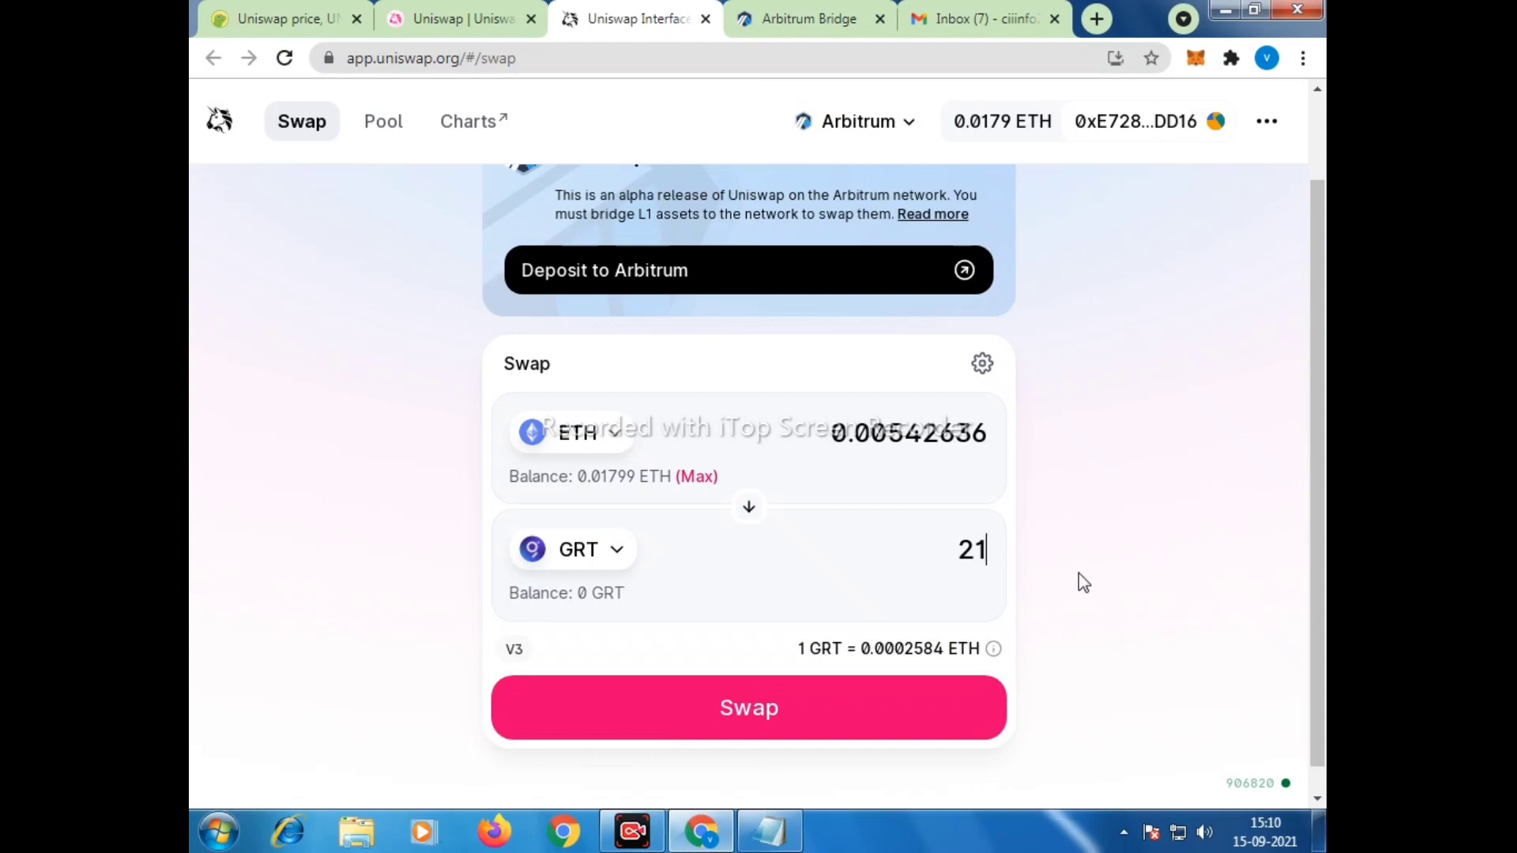
Try to submit and confirm the swap of ETH for 21 GRT, then dismiss the resulting dialog
left_click(867, 724)
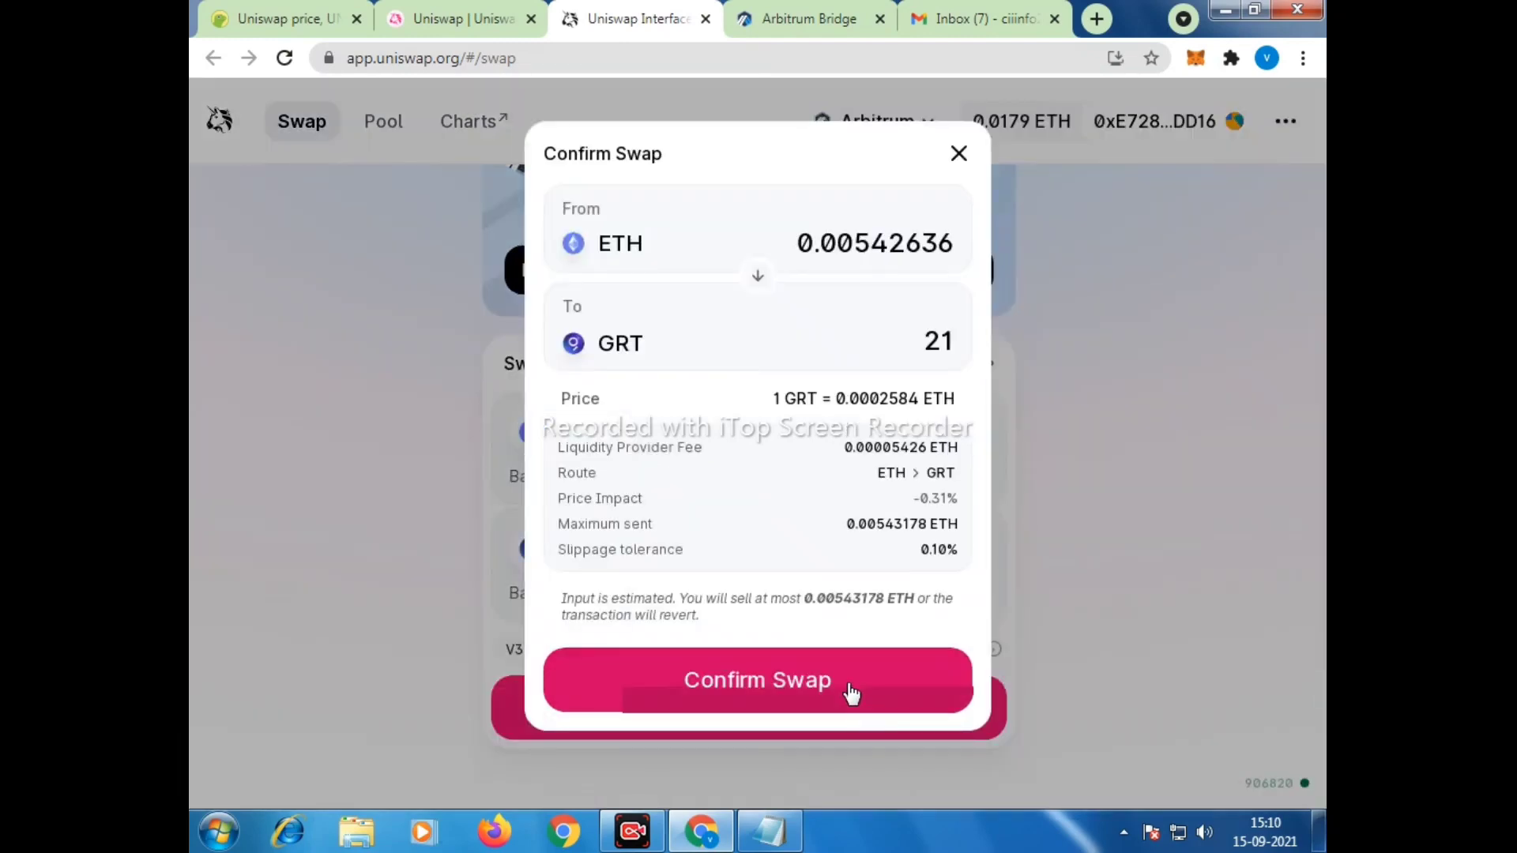
left_click(851, 687)
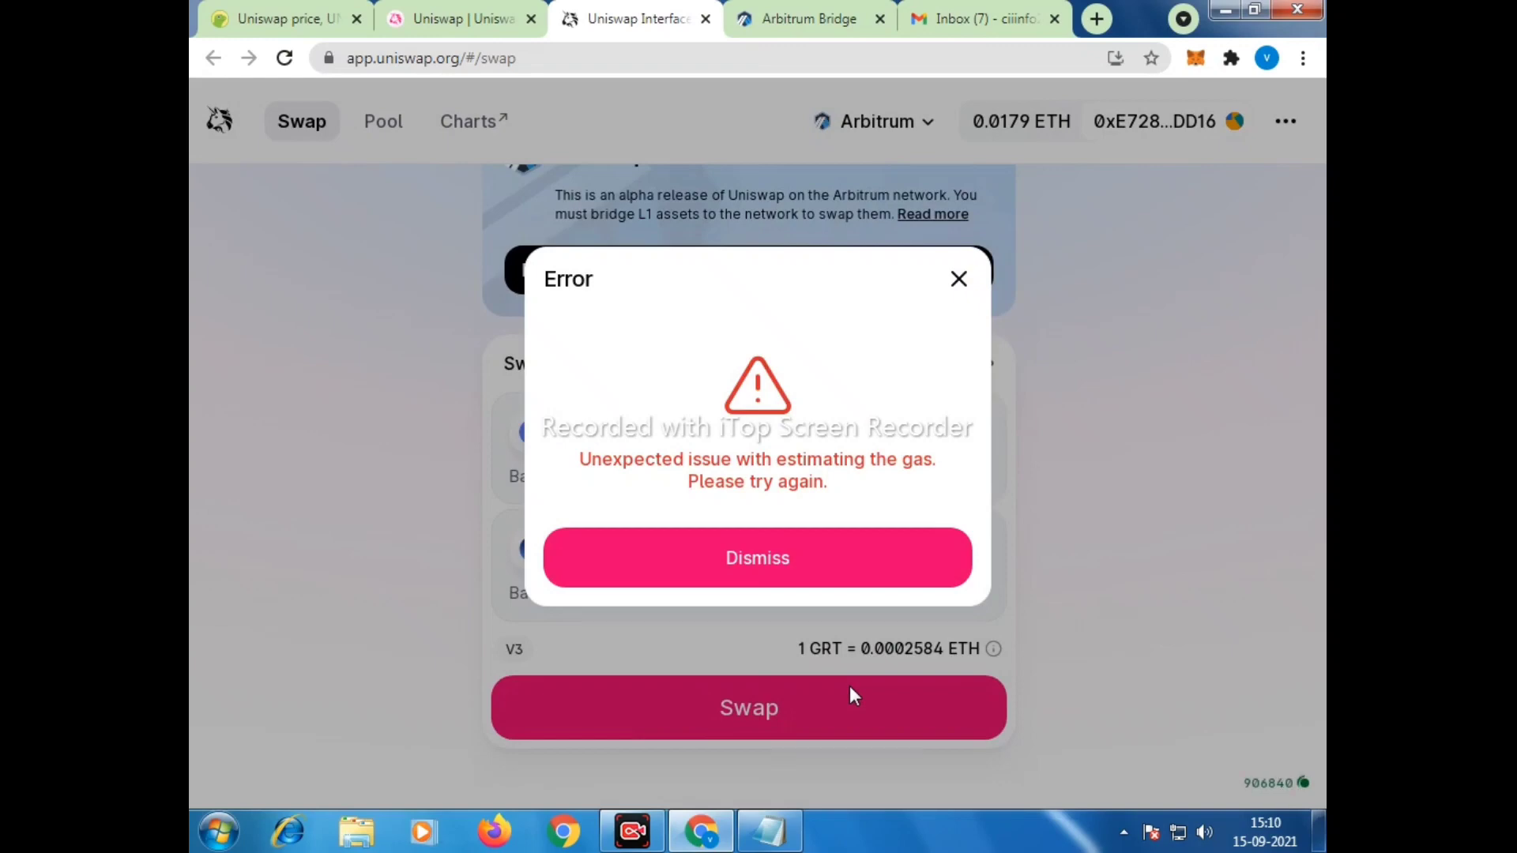
left_click(825, 570)
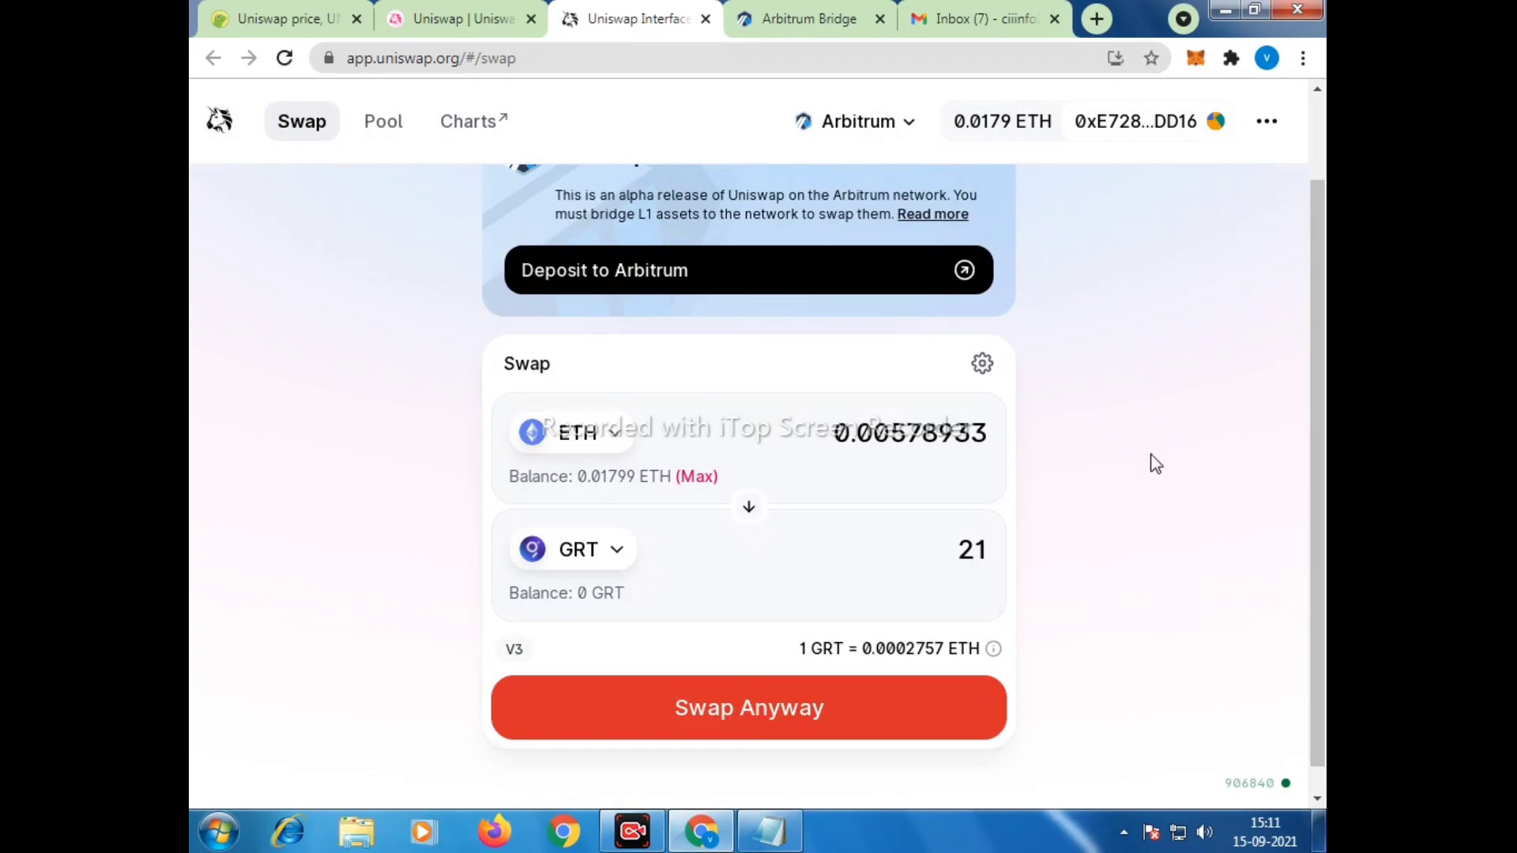
Submit the swap of 0.00578933 ETH for 21 GRT anyway, confirm it, and approve the transaction in MetaMask
scroll(1158, 458, "down", 1)
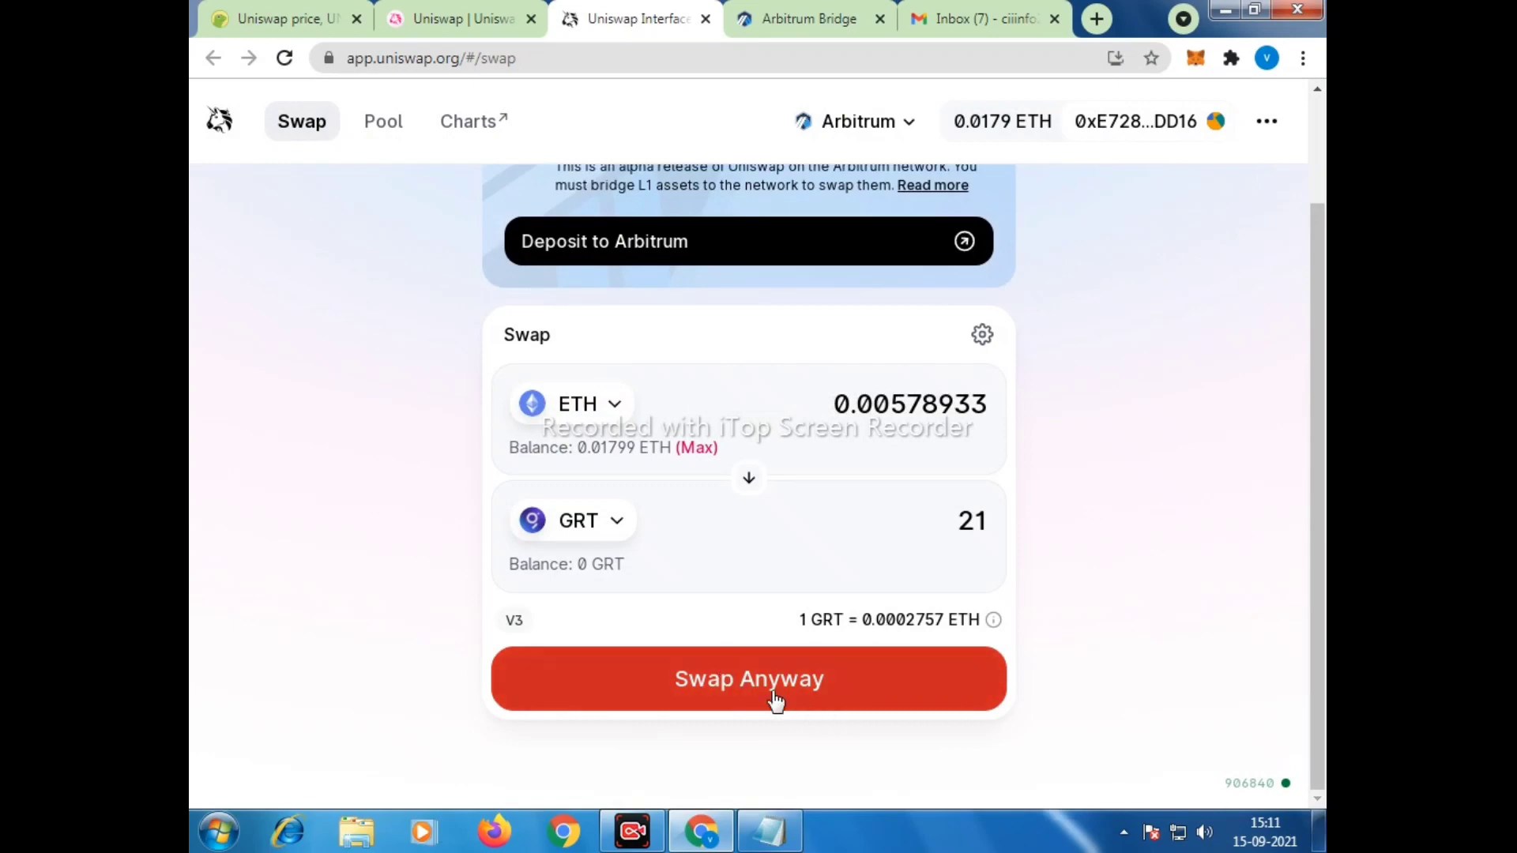
left_click(811, 680)
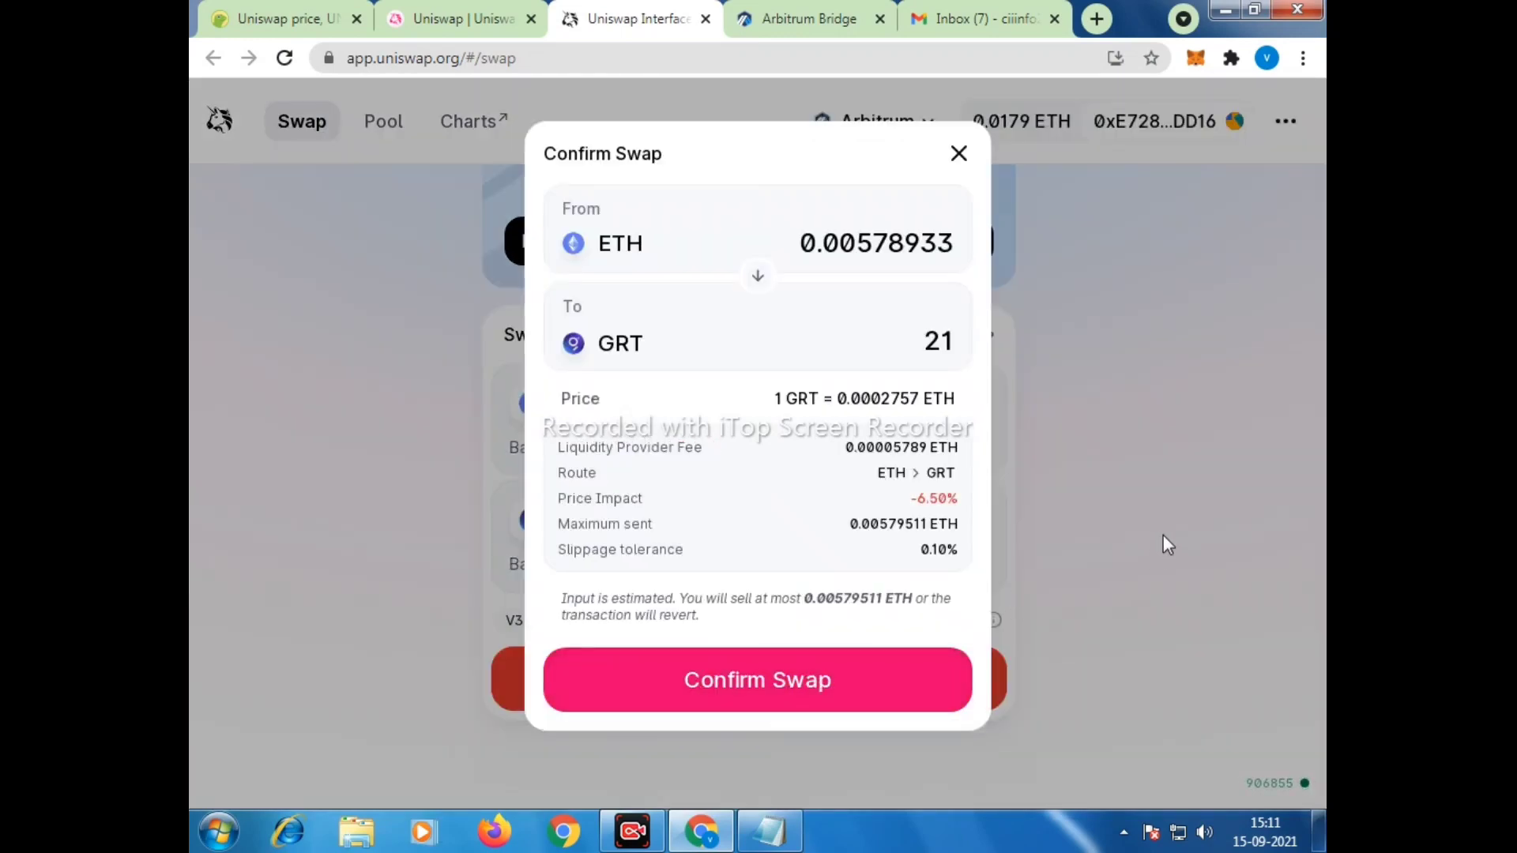
left_click(830, 691)
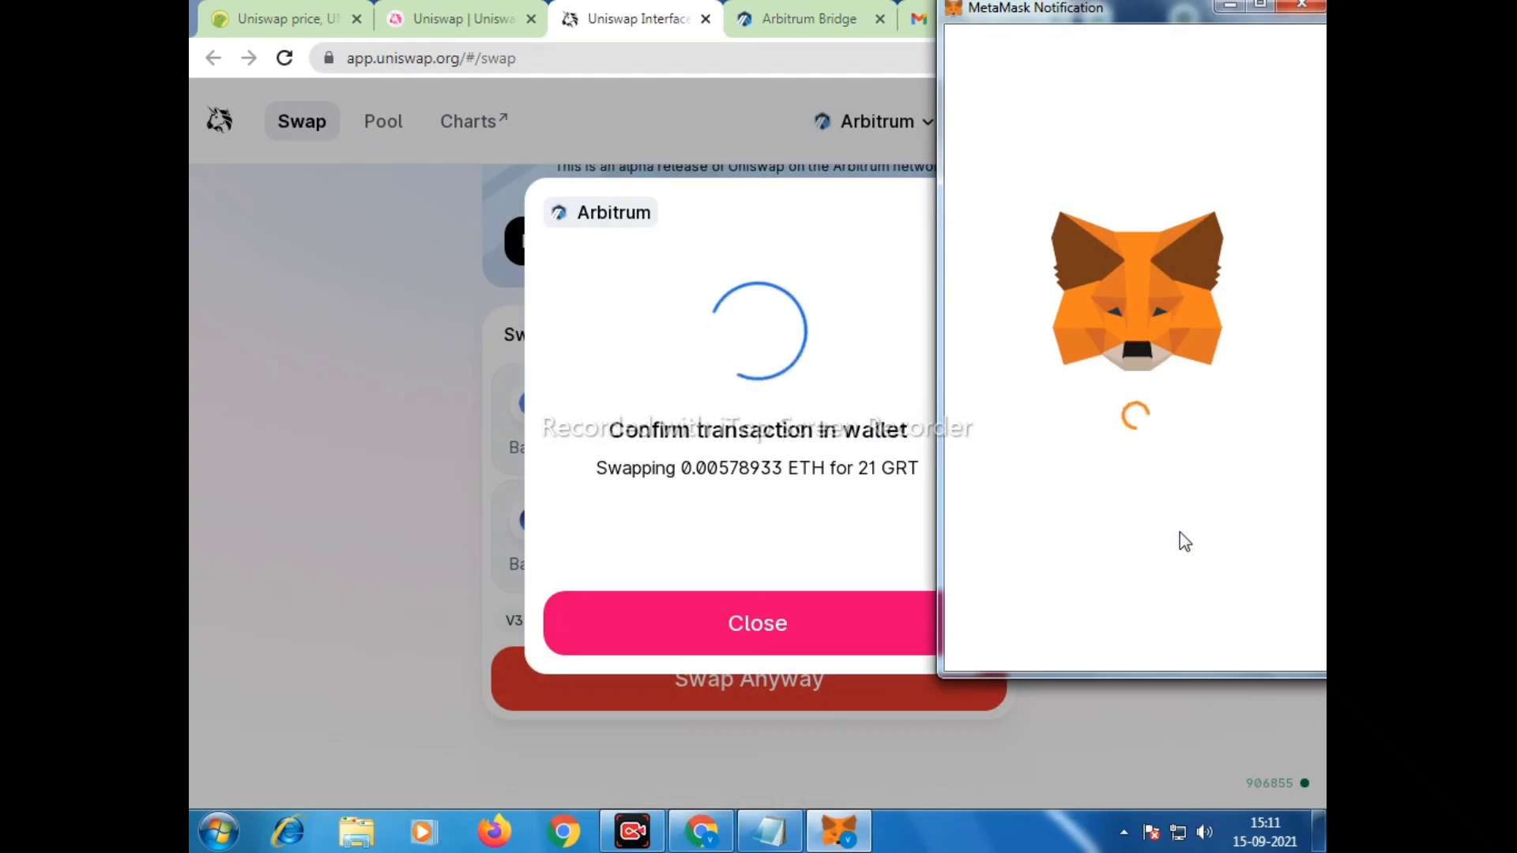
left_click(1247, 629)
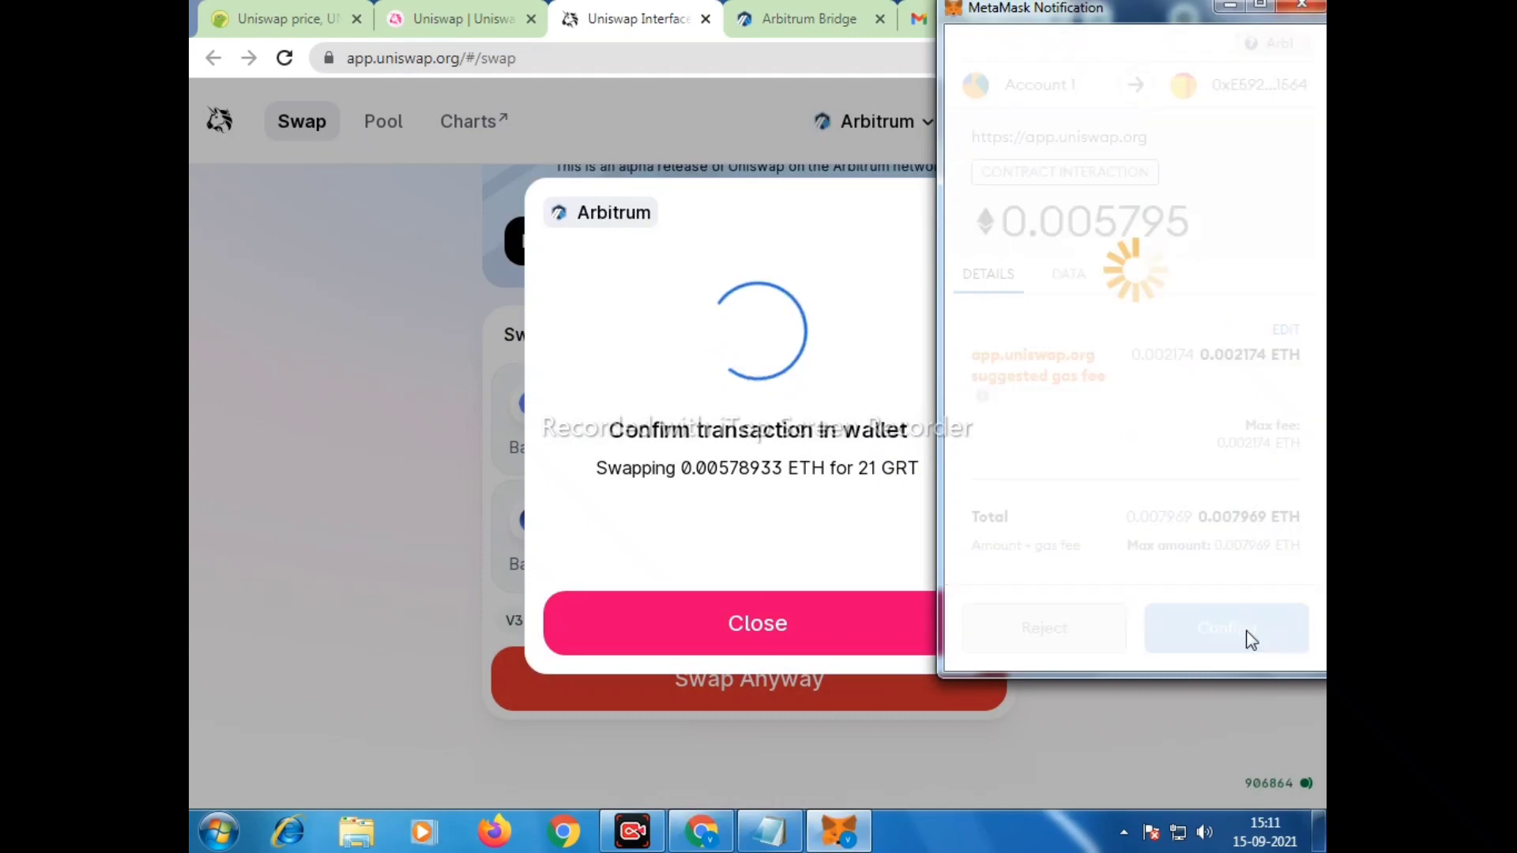